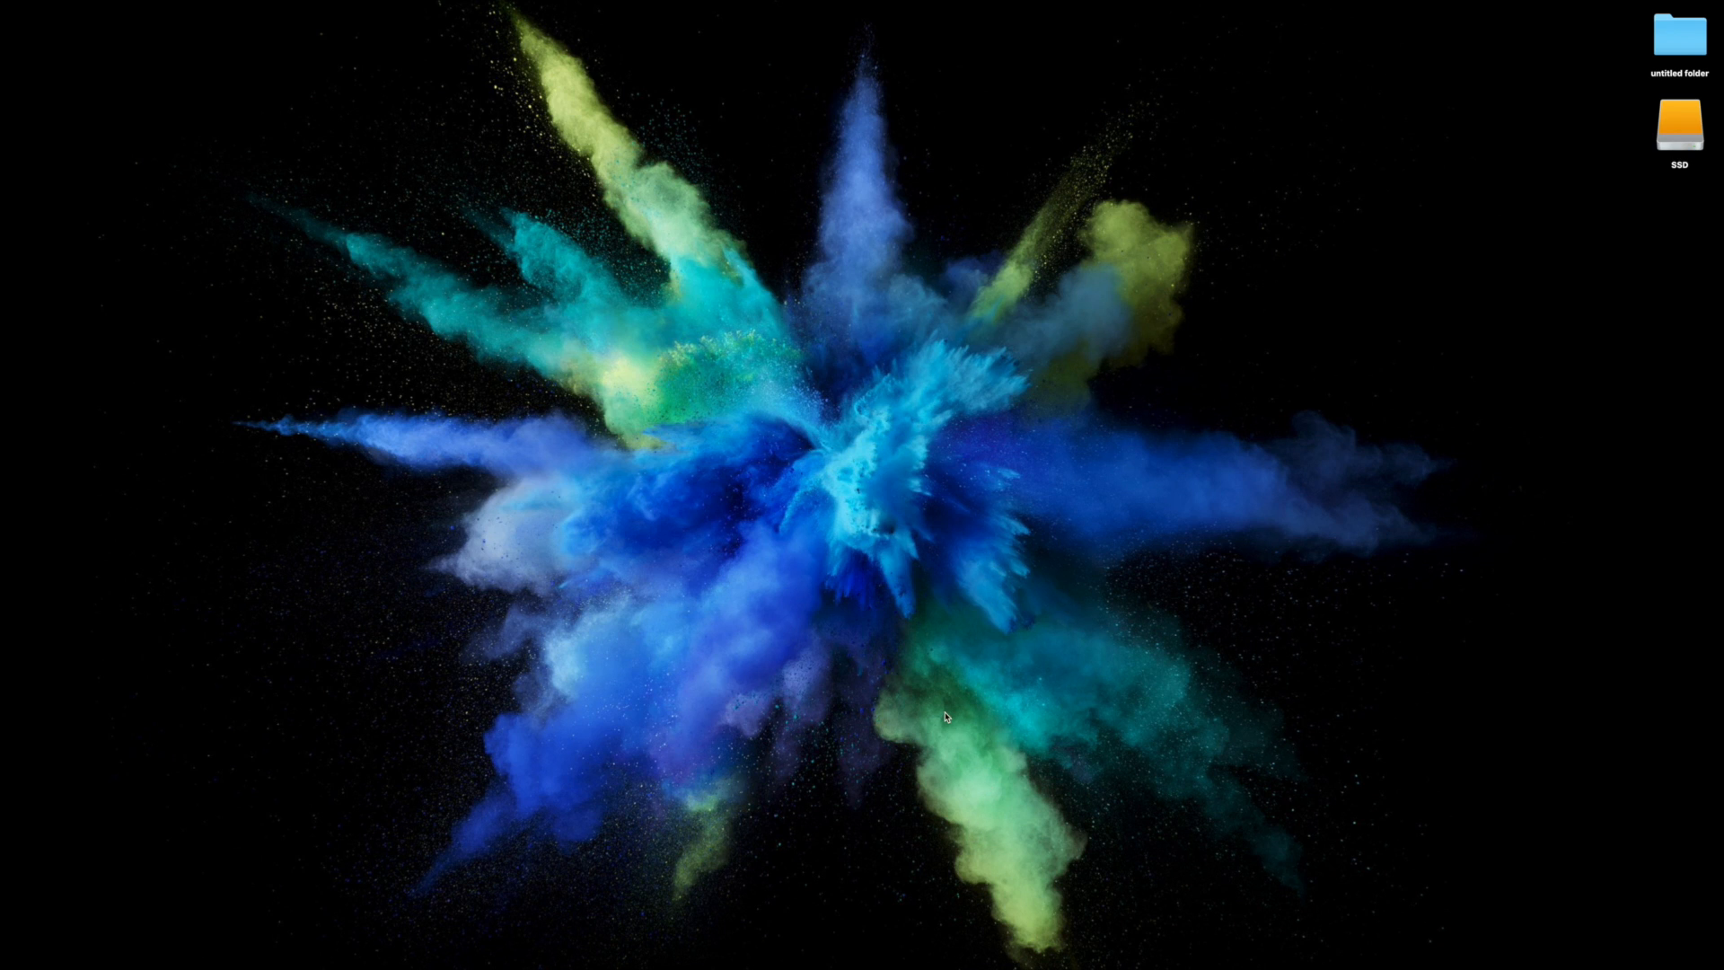
Open iMovie and select the first clip in the My Movie project's media.
{"action": "mouse_move", "coordinate": [916, 966]}
{"action": "key", "text": "F4"}
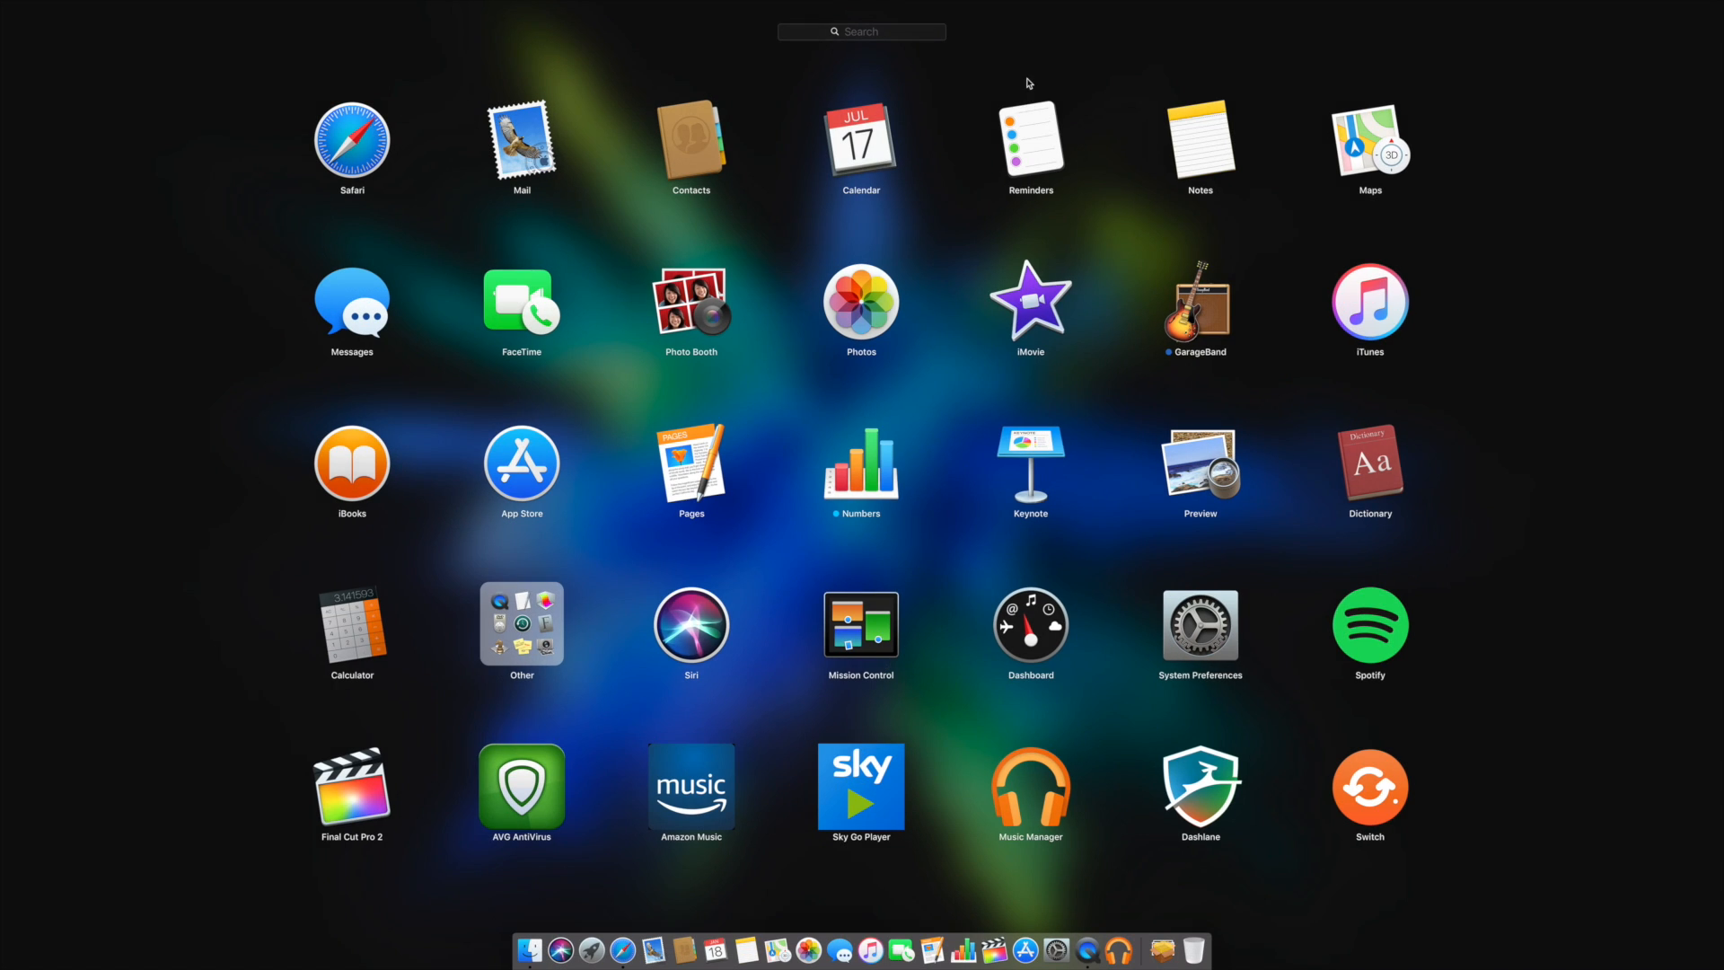
{"action": "left_click", "coordinate": [1040, 318]}
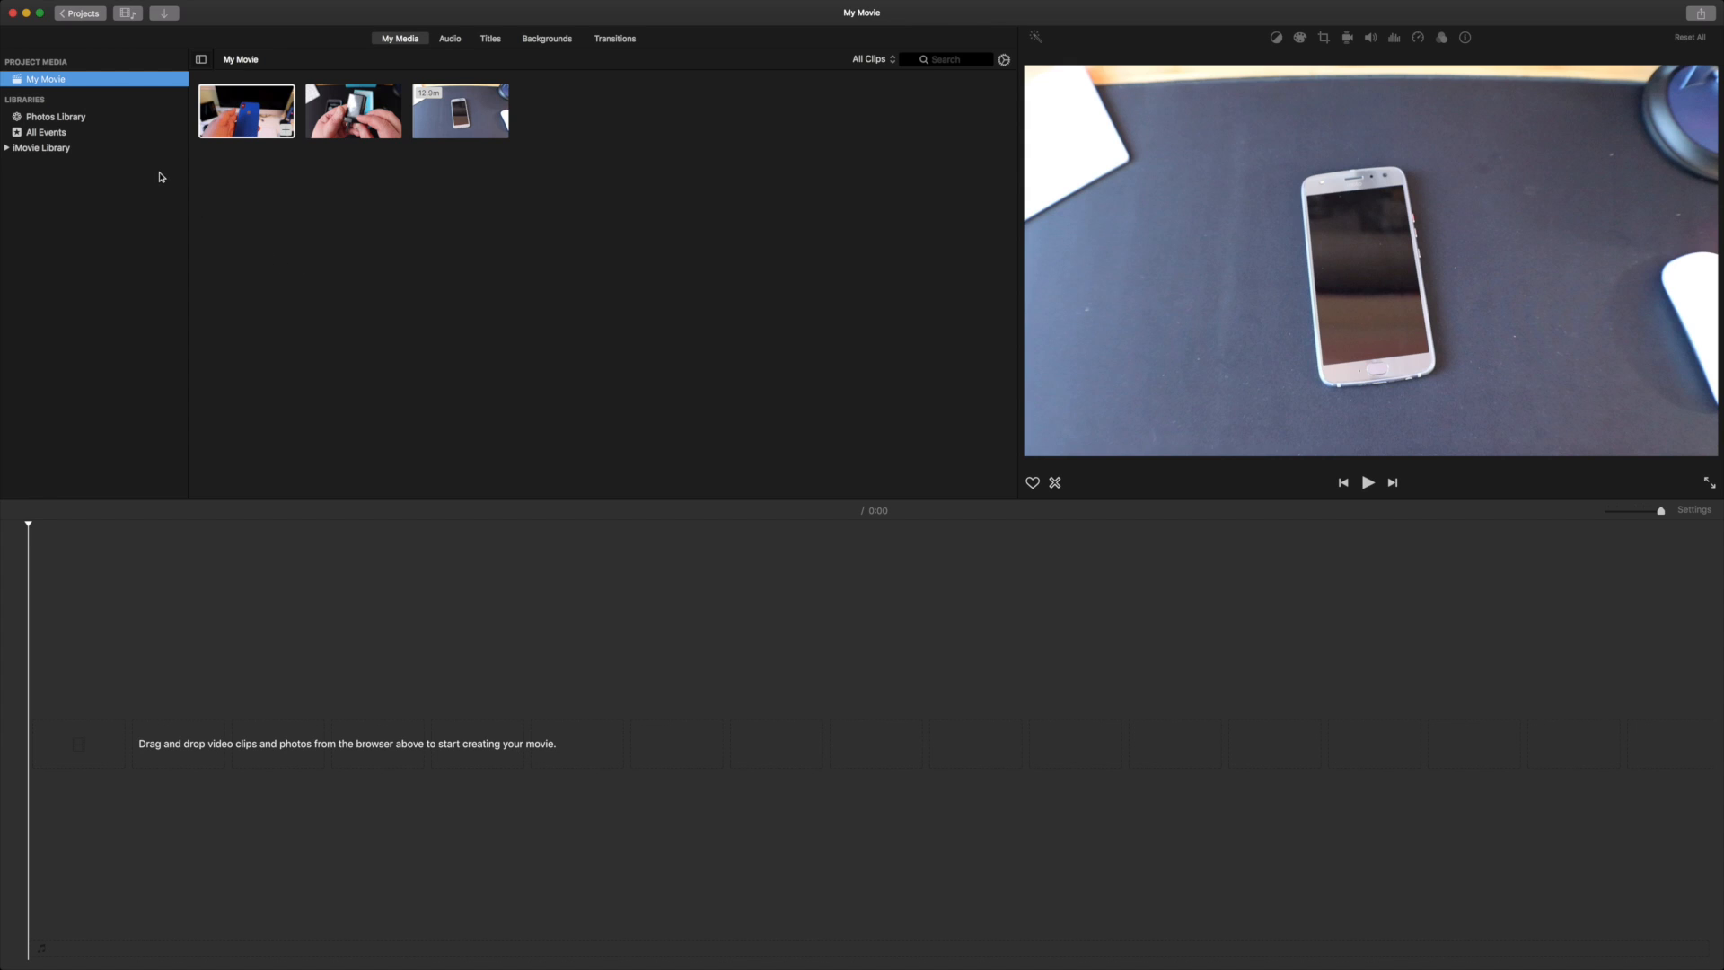
{"action": "left_click", "coordinate": [235, 124]}
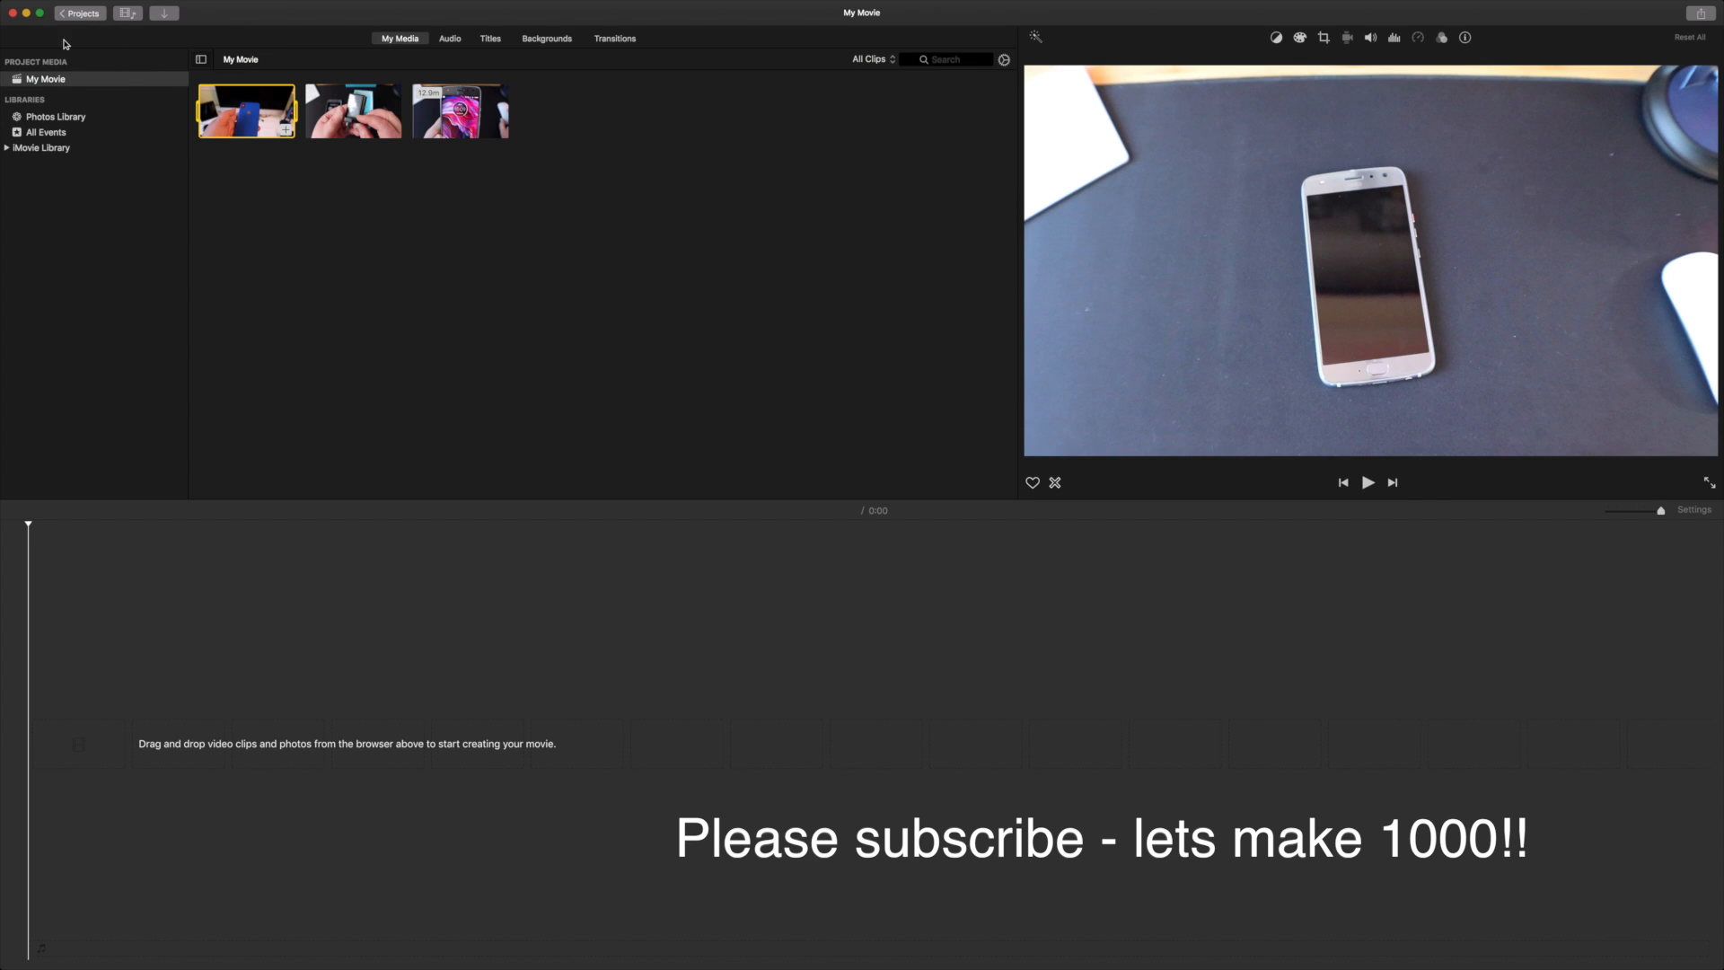
{"action": "left_click", "coordinate": [15, 140]}
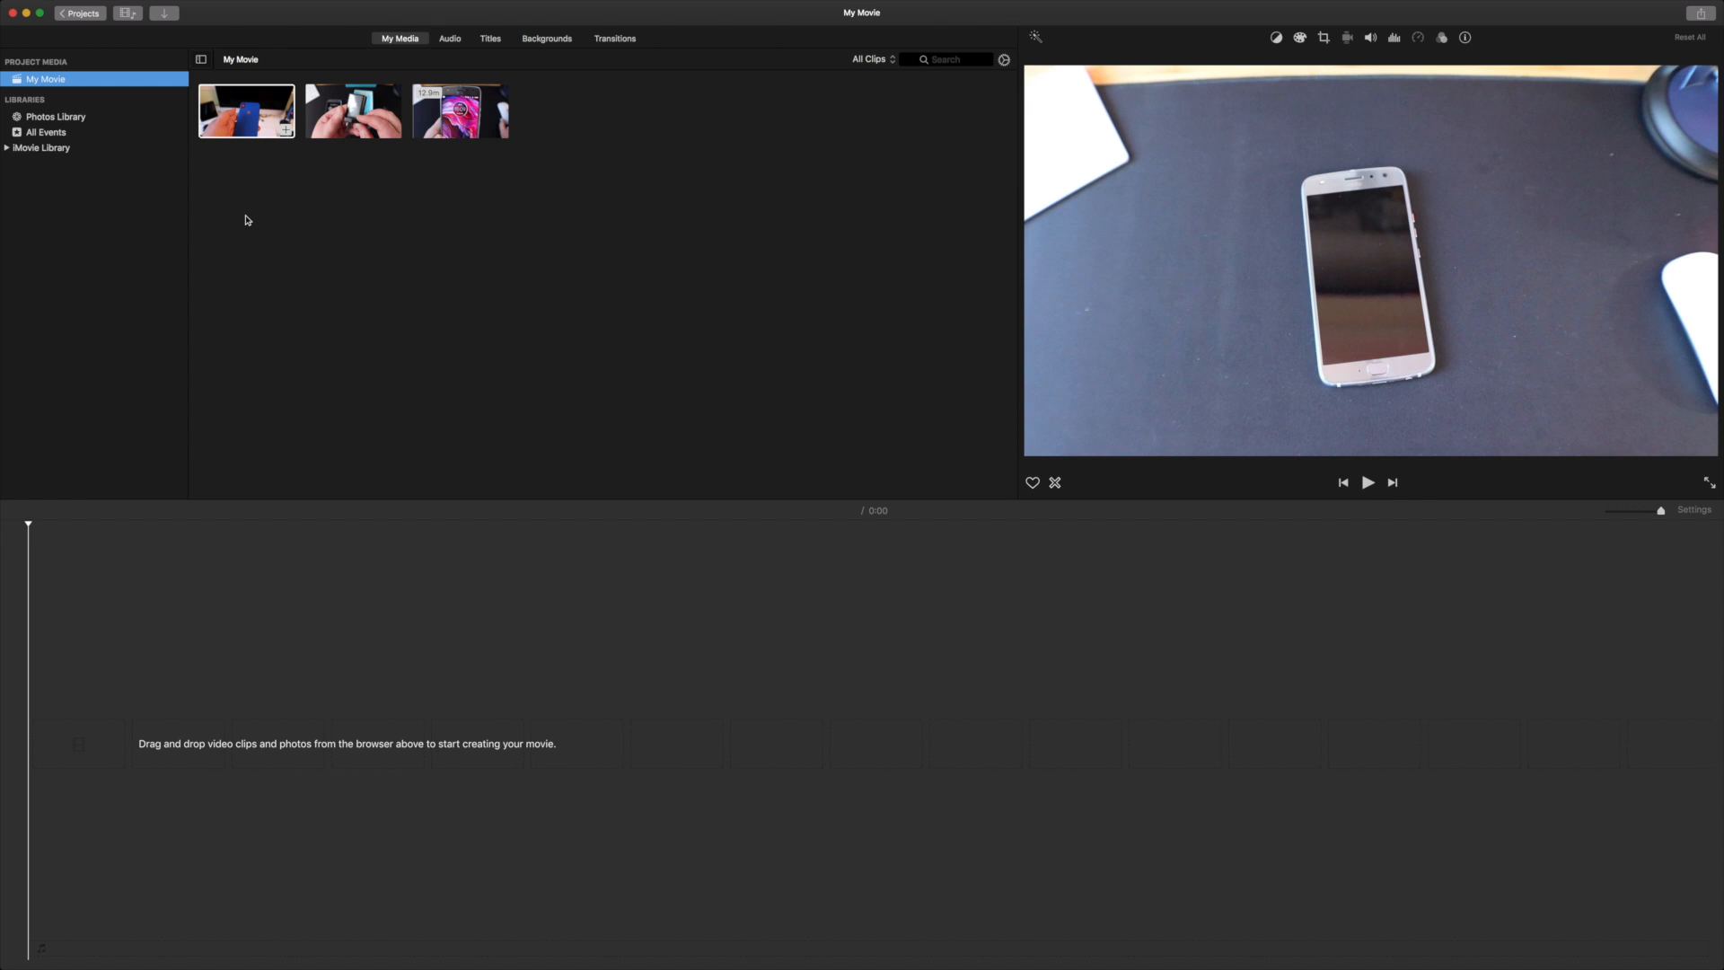
{"action": "left_click", "coordinate": [284, 126]}
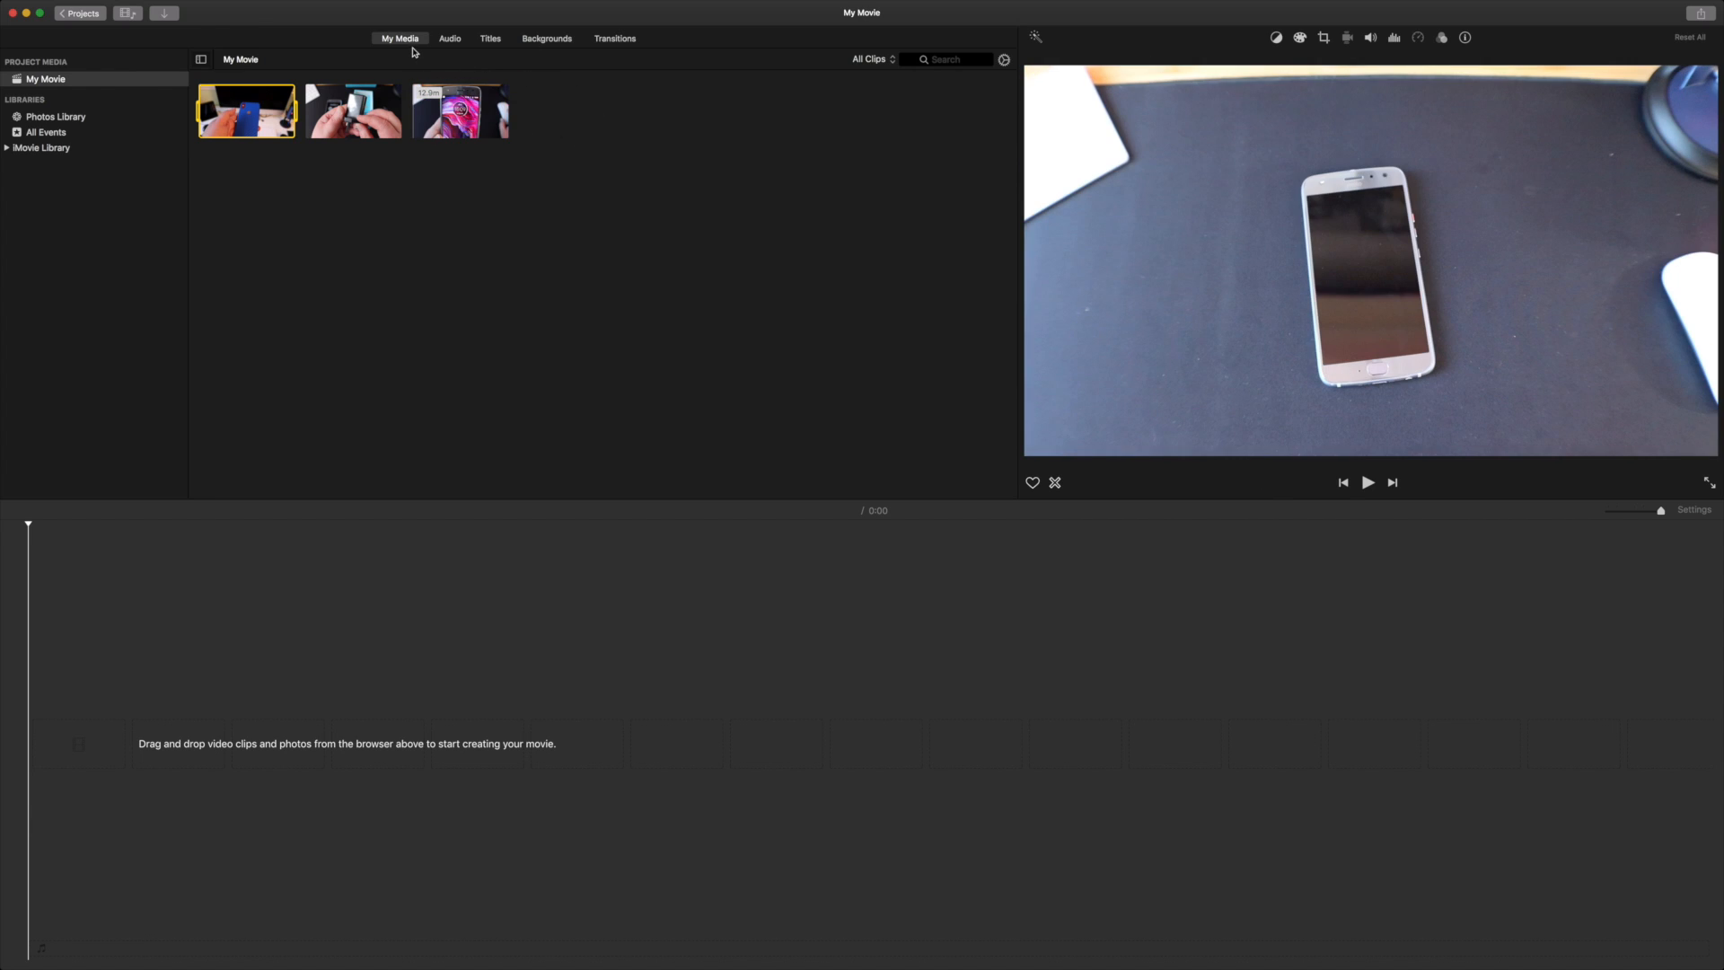
Look through the available audio tracks, titles, backgrounds and transitions, and return to the project's media.
{"action": "left_click", "coordinate": [446, 42]}
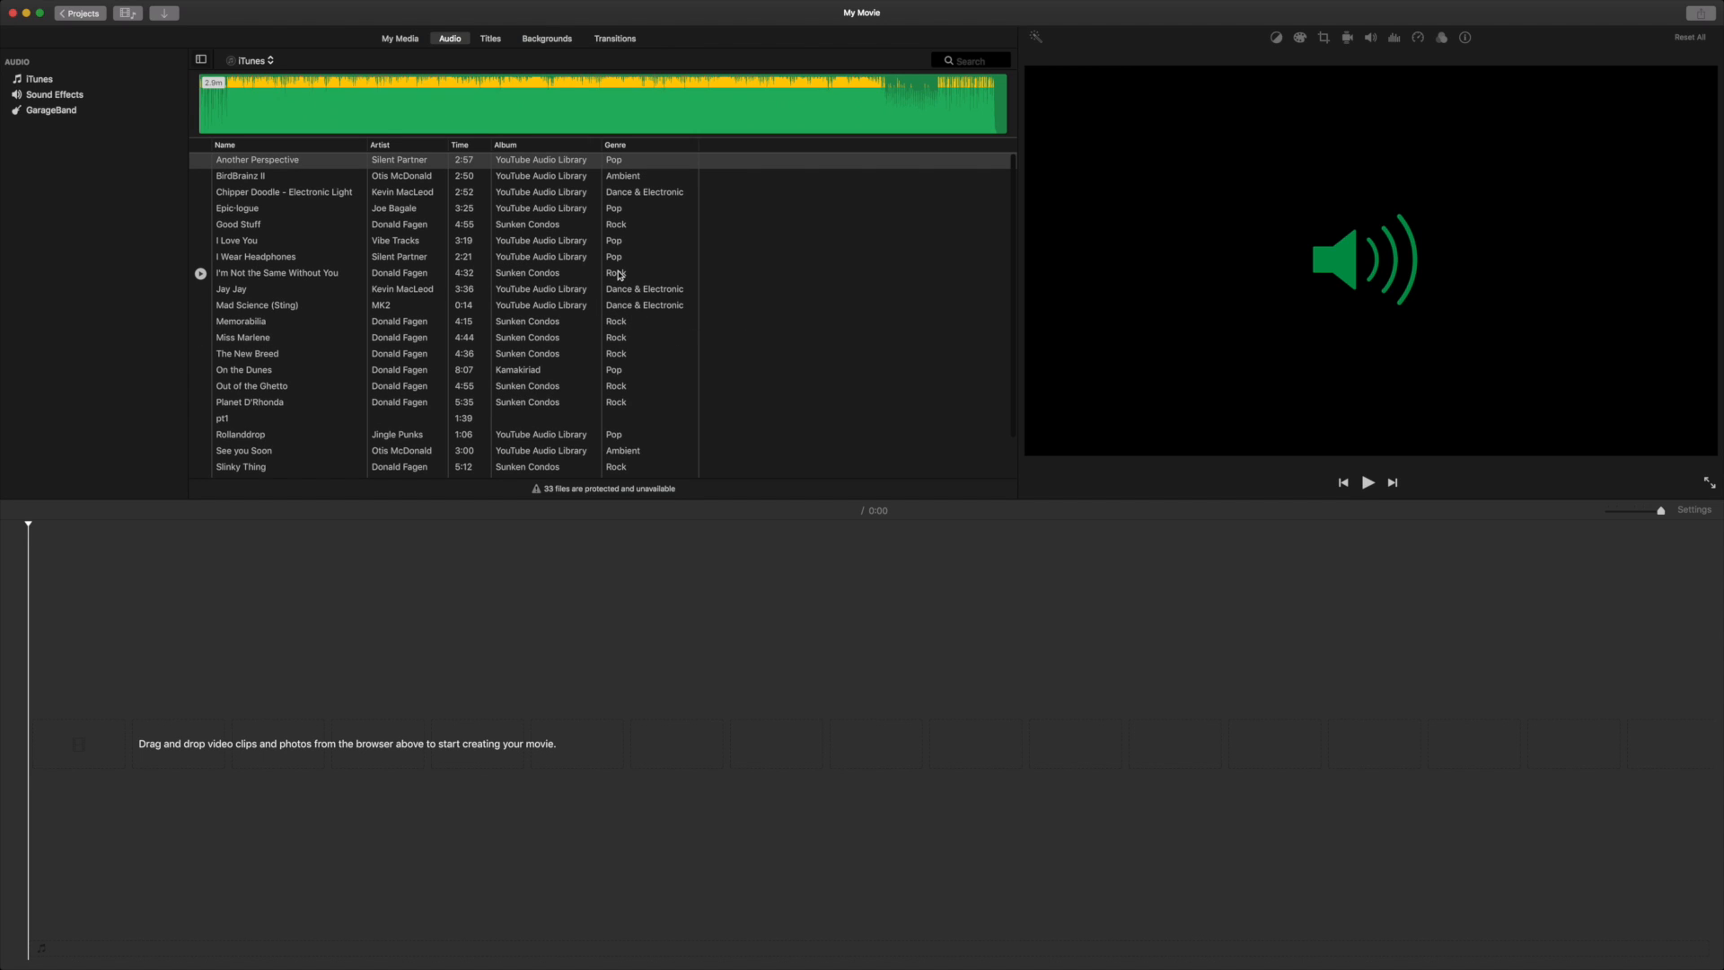
{"action": "scroll", "coordinate": [621, 275], "scroll_direction": "down", "scroll_amount": 1}
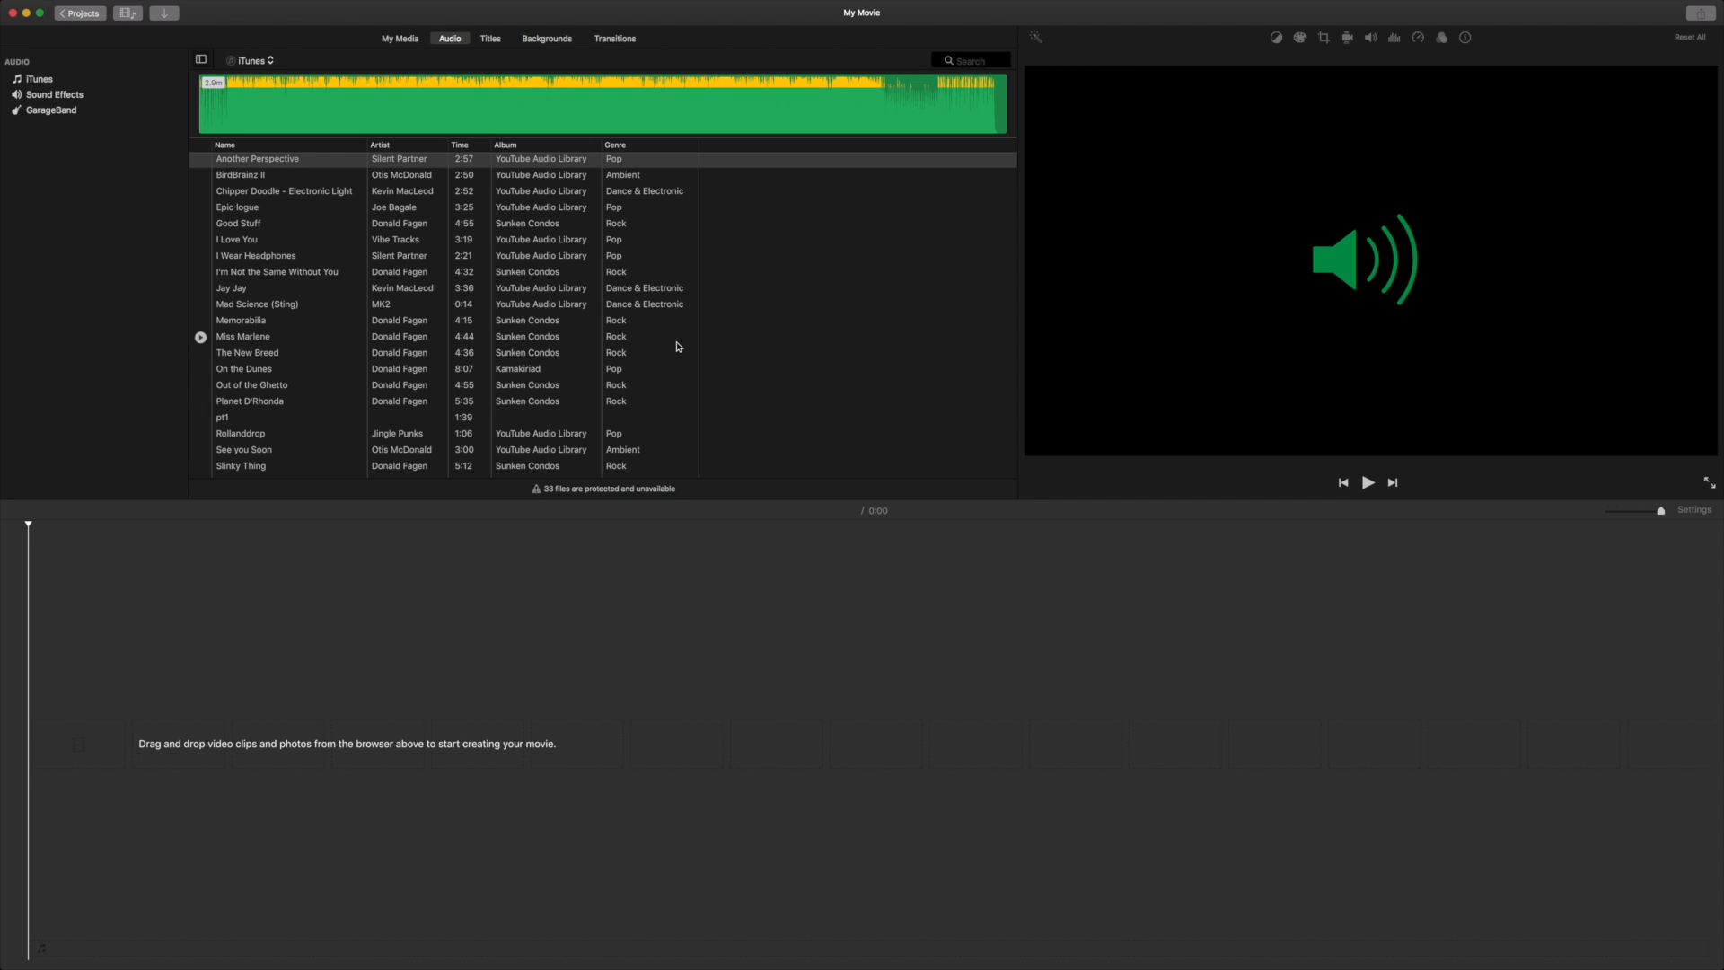
{"action": "left_click", "coordinate": [494, 44]}
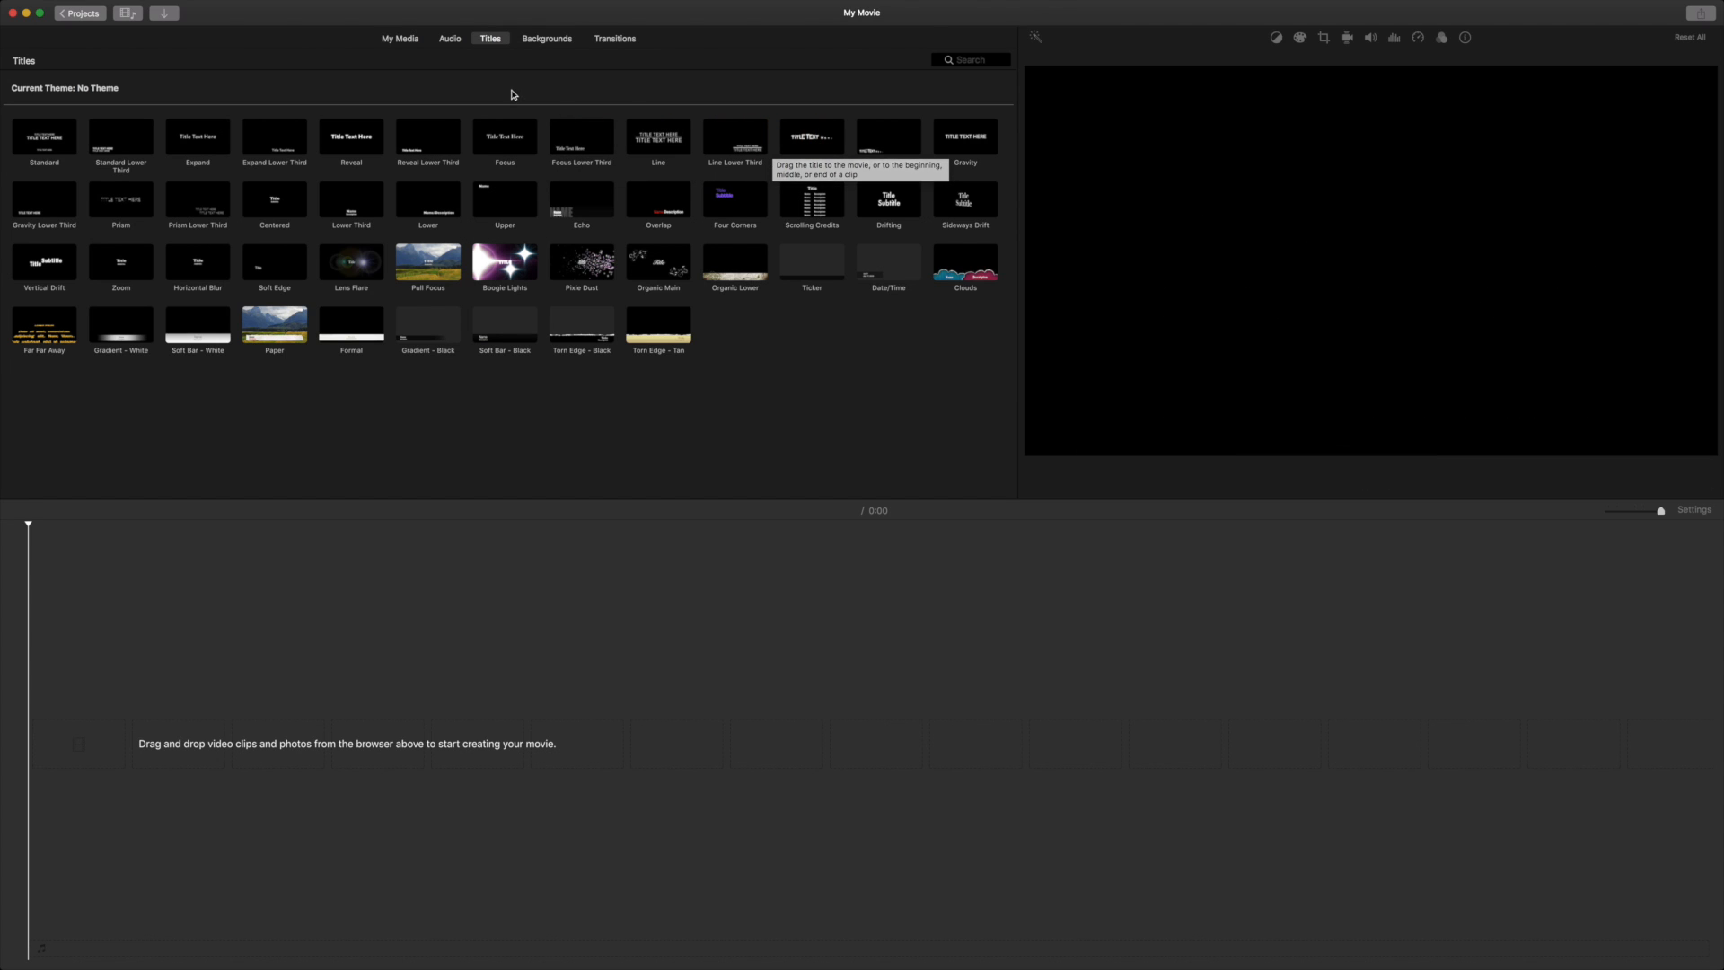
{"action": "left_click", "coordinate": [550, 43]}
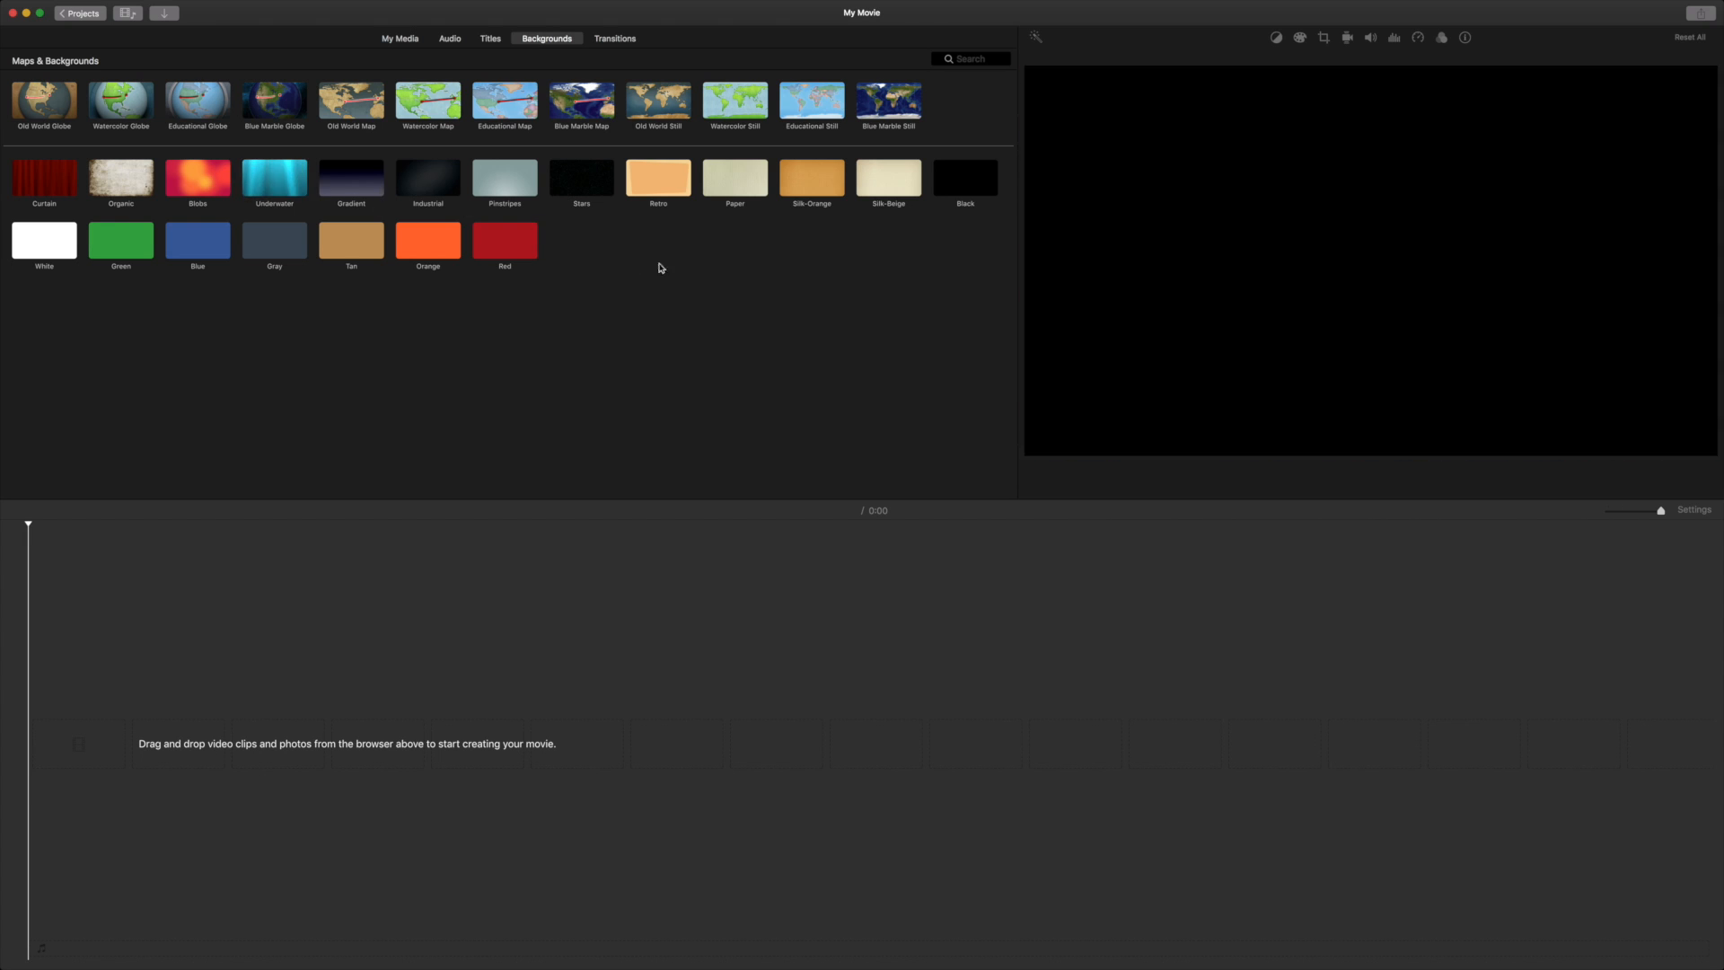
{"action": "left_click", "coordinate": [623, 41]}
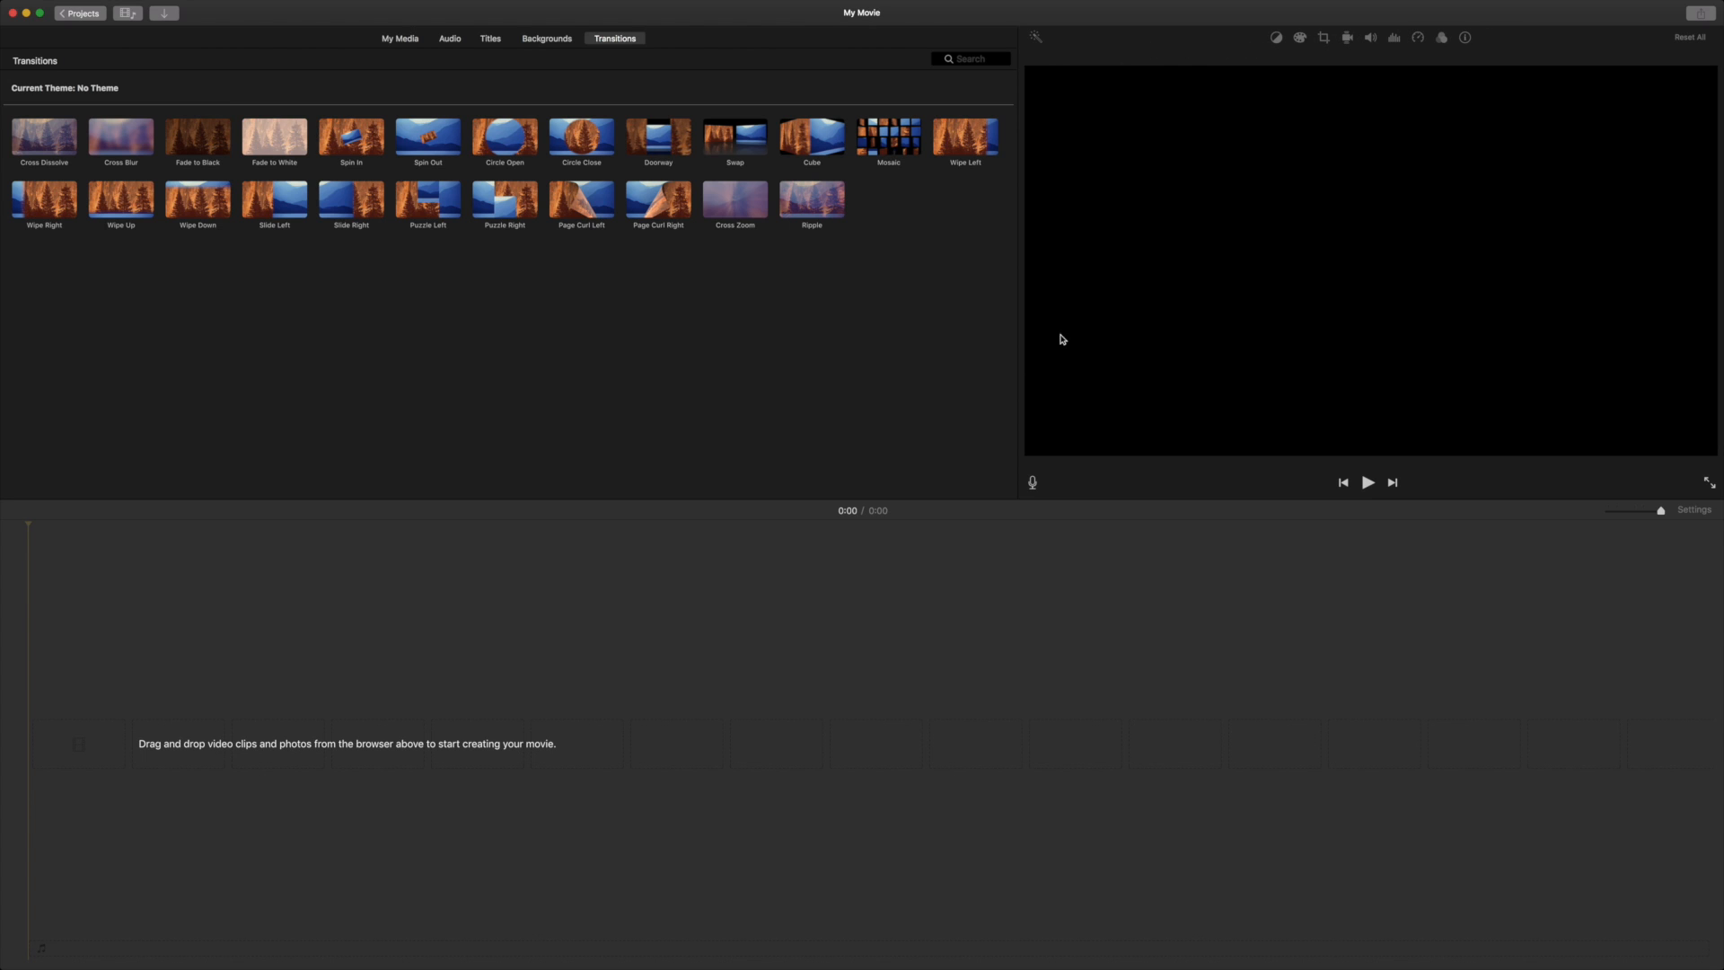
{"action": "left_click", "coordinate": [399, 41]}
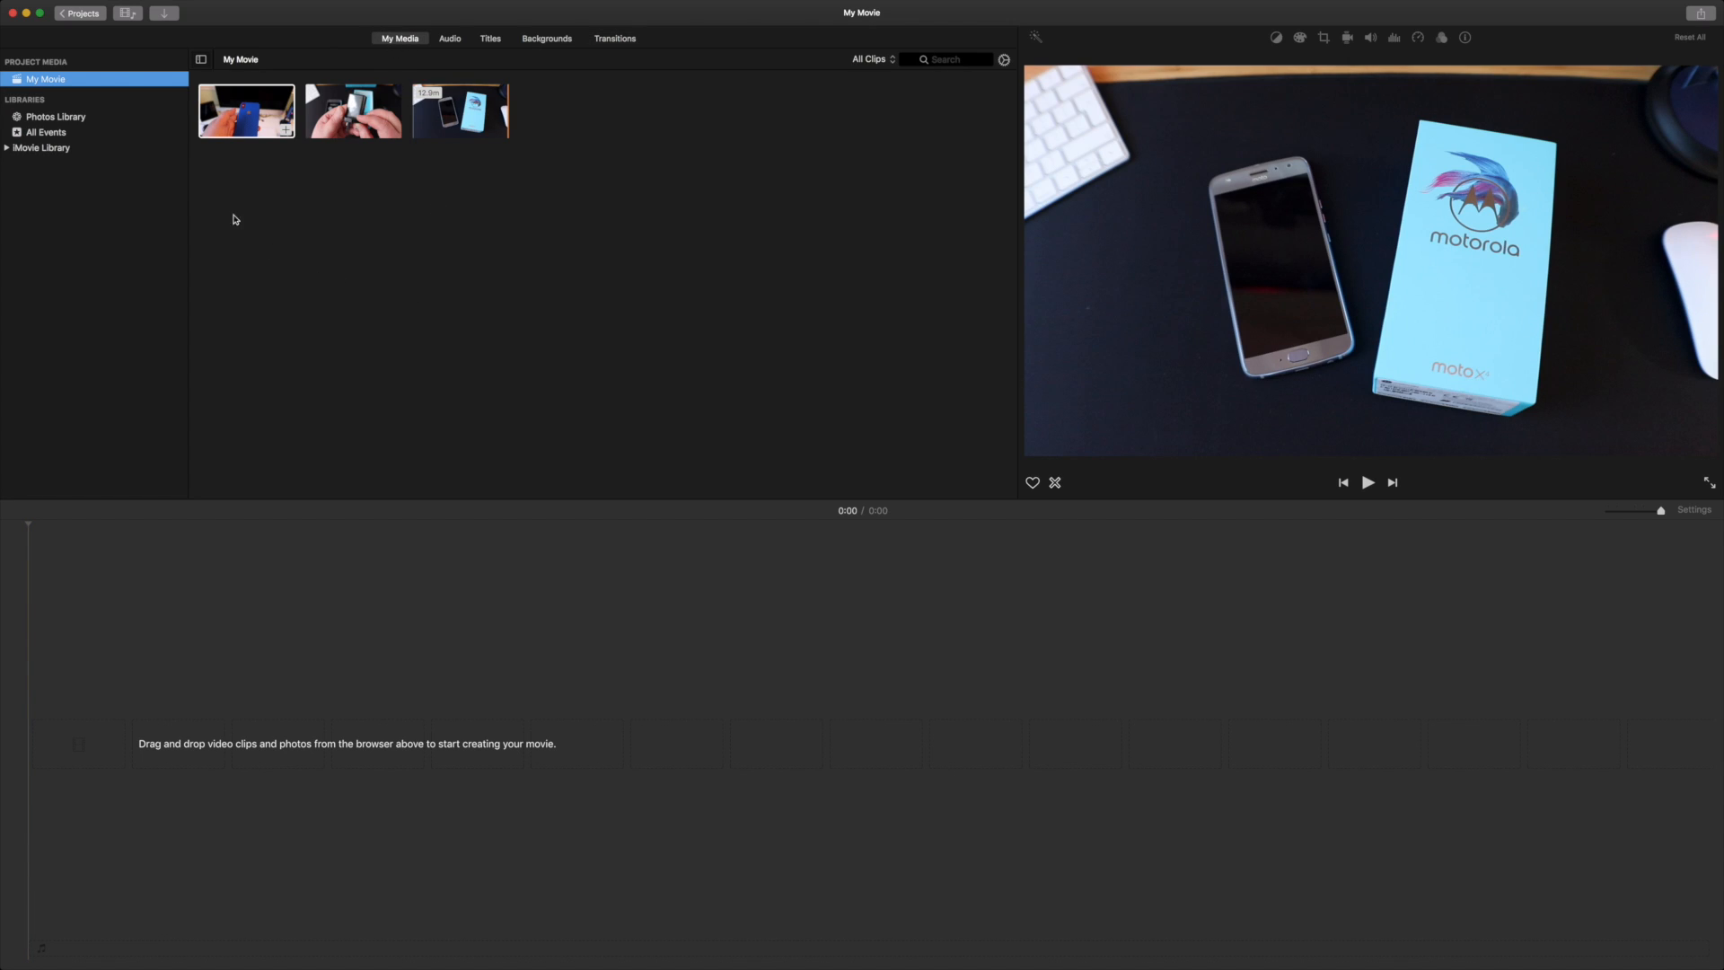
Import Alcatel%20Pixi%204.mp4 from the Video downloads folder on the SSD into the project media.
{"action": "left_click", "coordinate": [166, 16]}
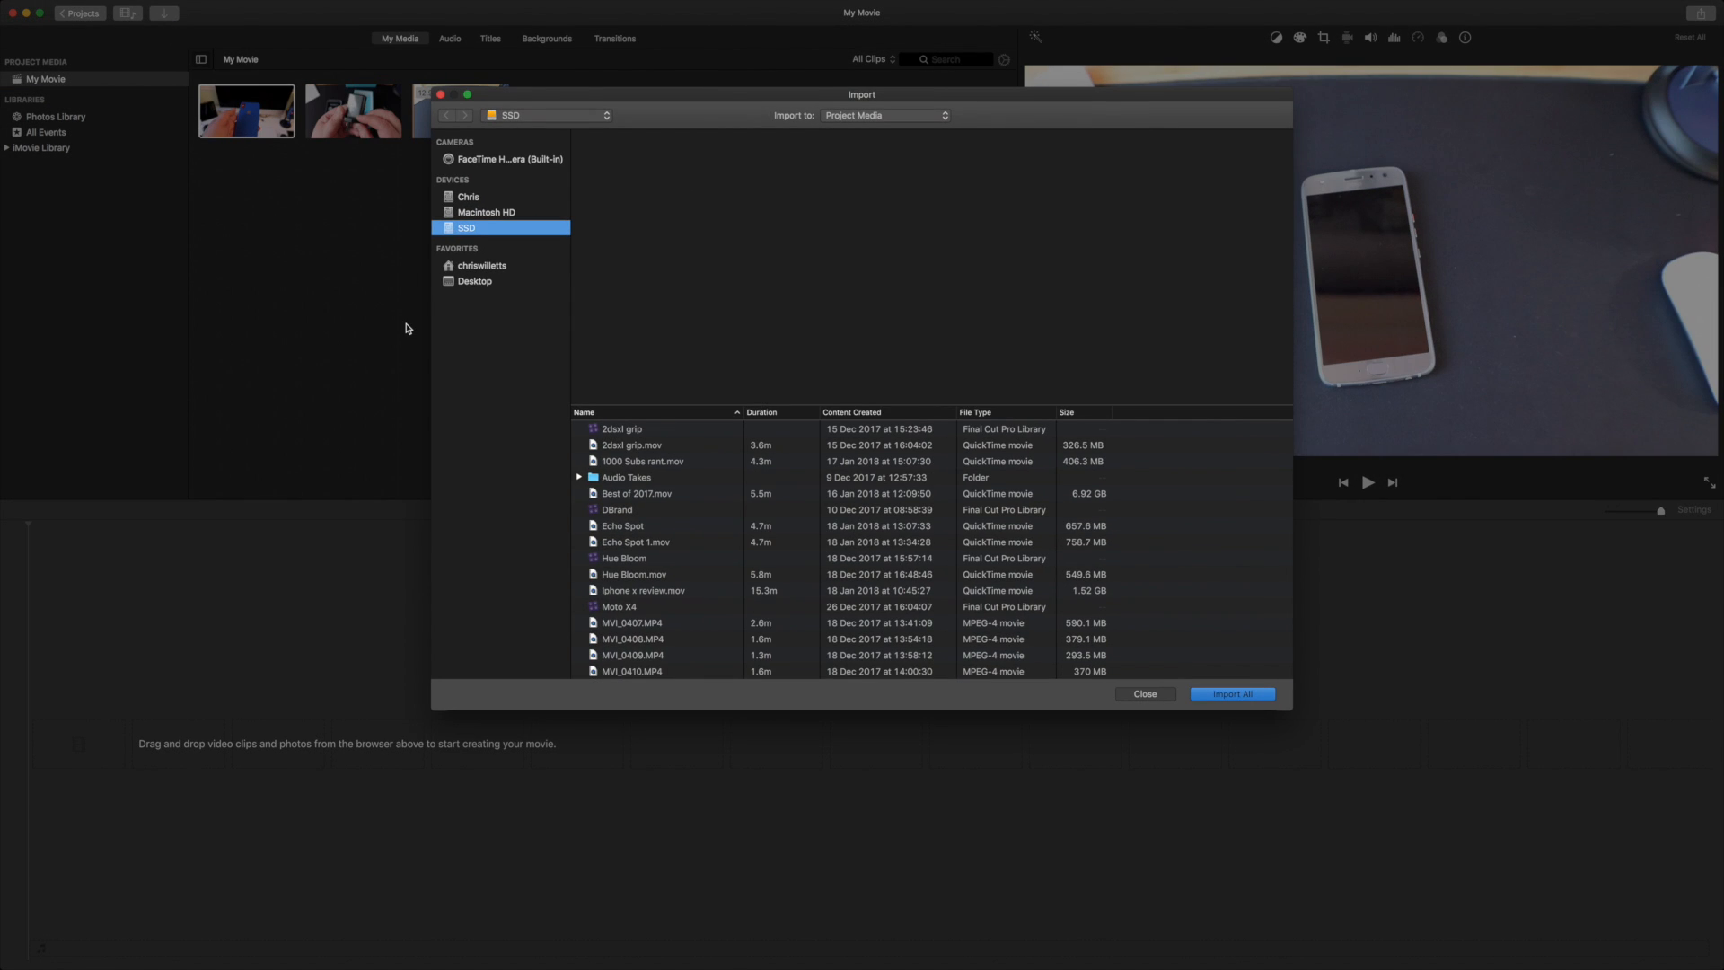
{"action": "scroll", "coordinate": [712, 551], "scroll_direction": "down", "scroll_amount": 5}
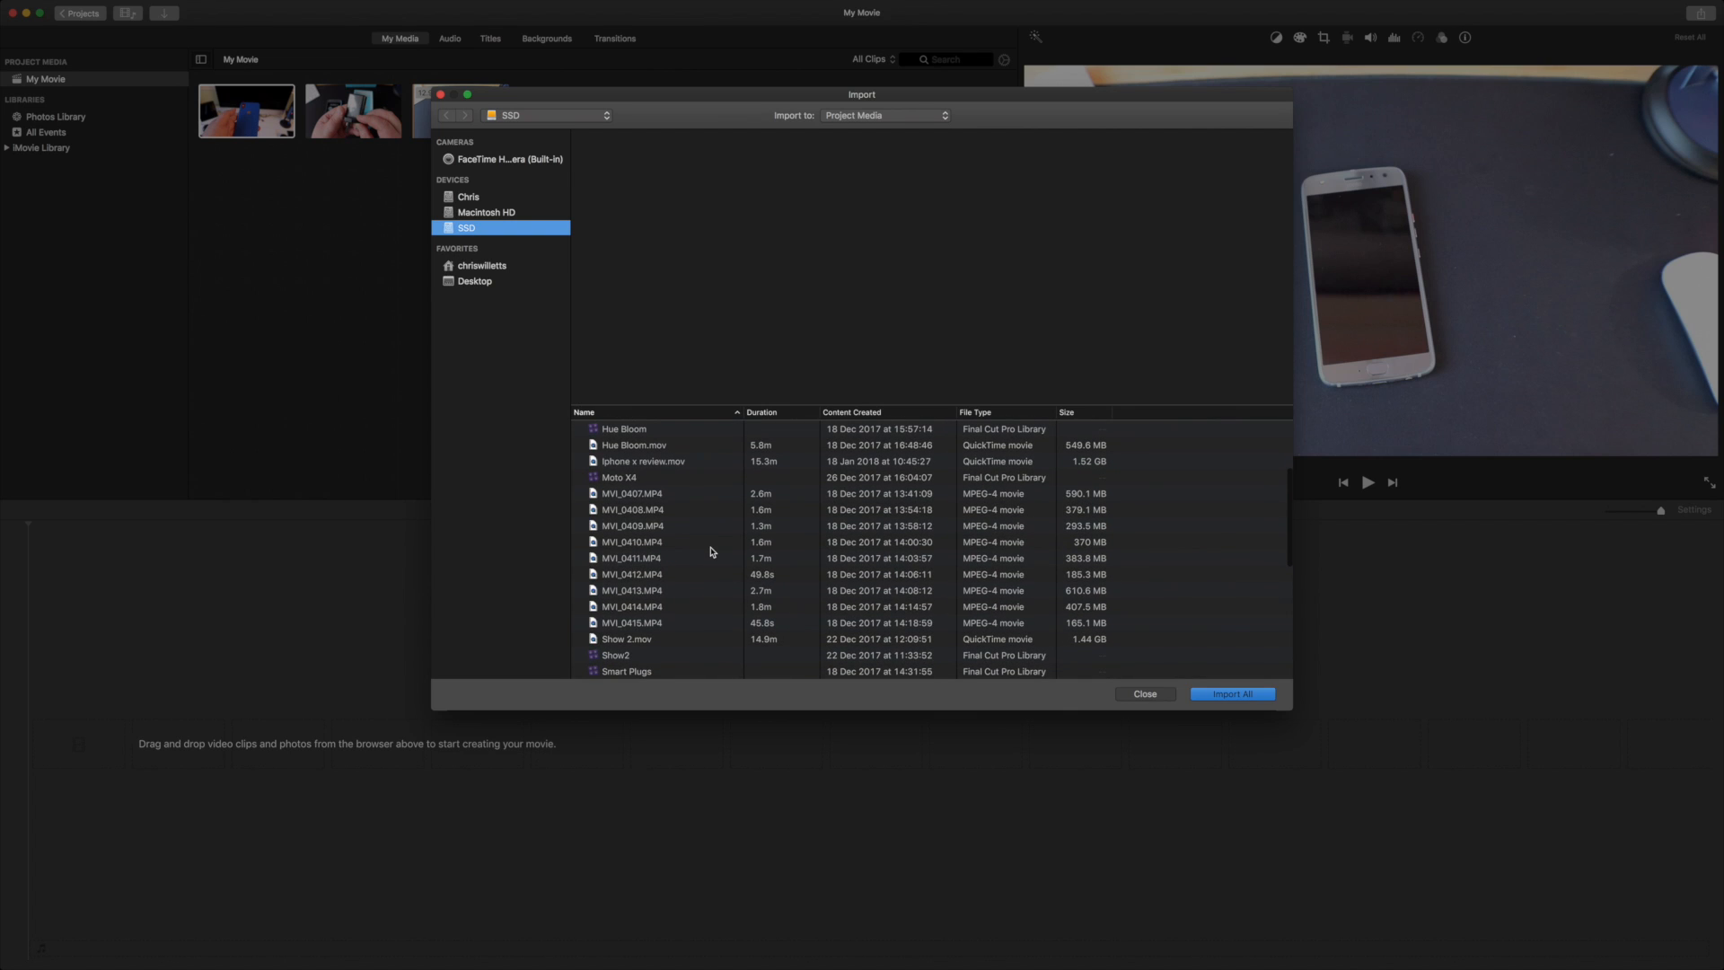
{"action": "scroll", "coordinate": [712, 551], "scroll_direction": "down", "scroll_amount": 1}
{"action": "scroll", "coordinate": [713, 551], "scroll_direction": "down", "scroll_amount": 10}
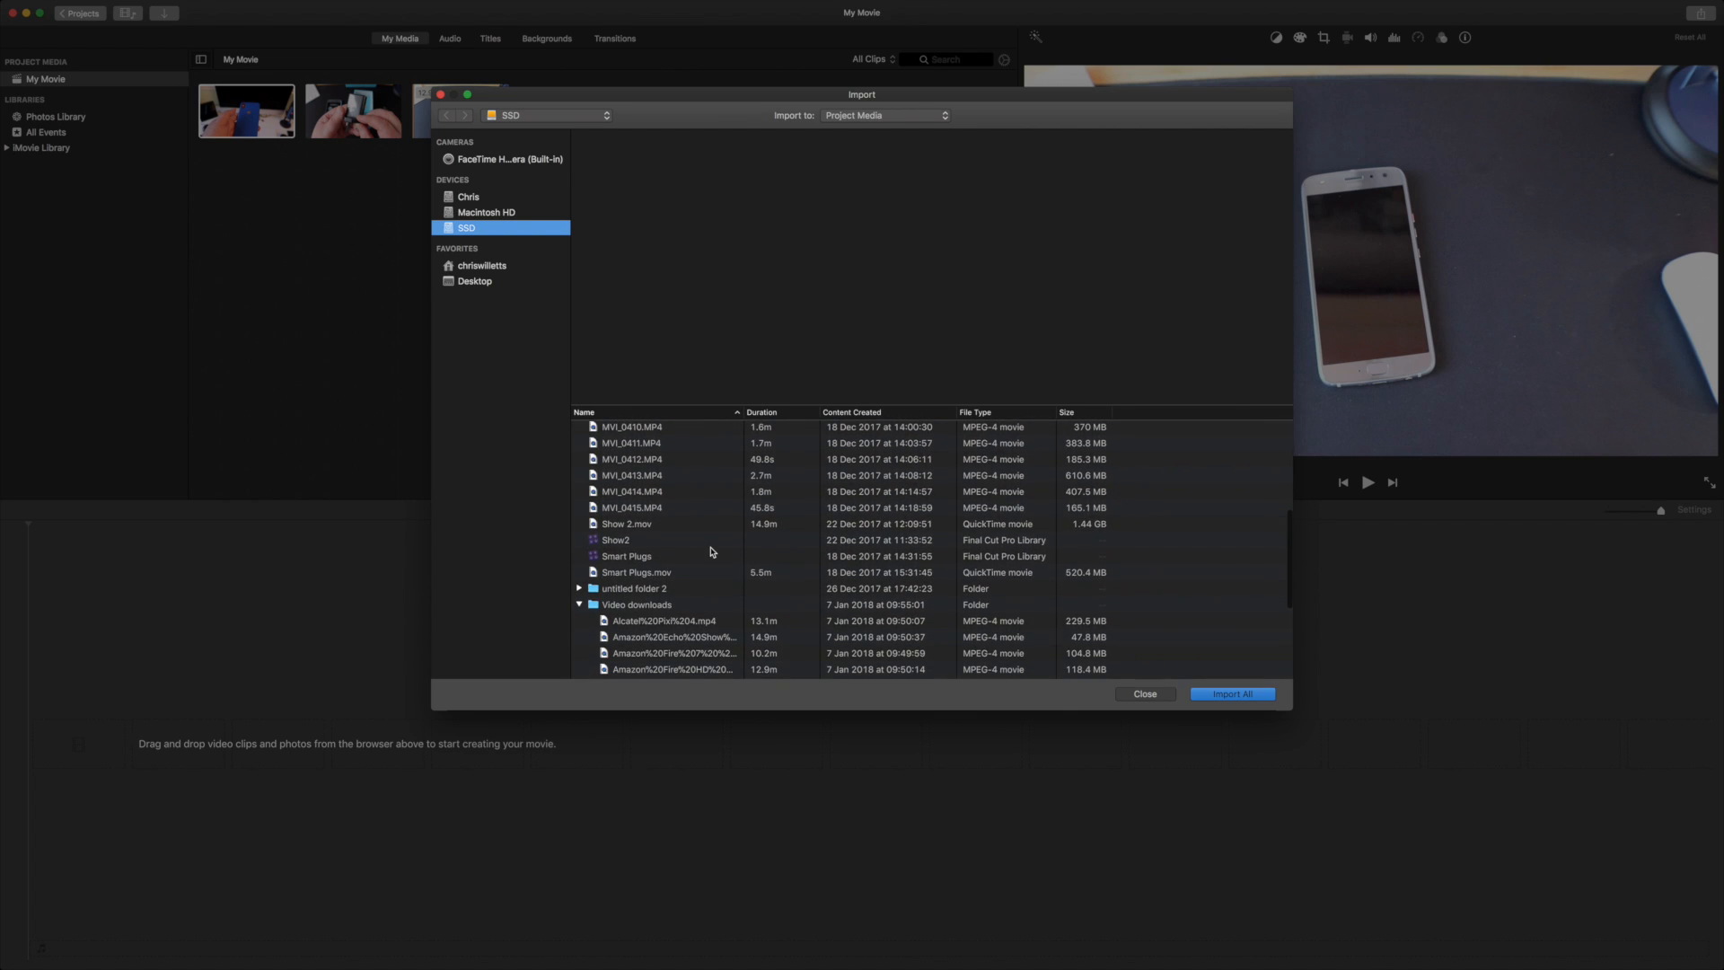
{"action": "scroll", "coordinate": [713, 552], "scroll_direction": "down", "scroll_amount": 1}
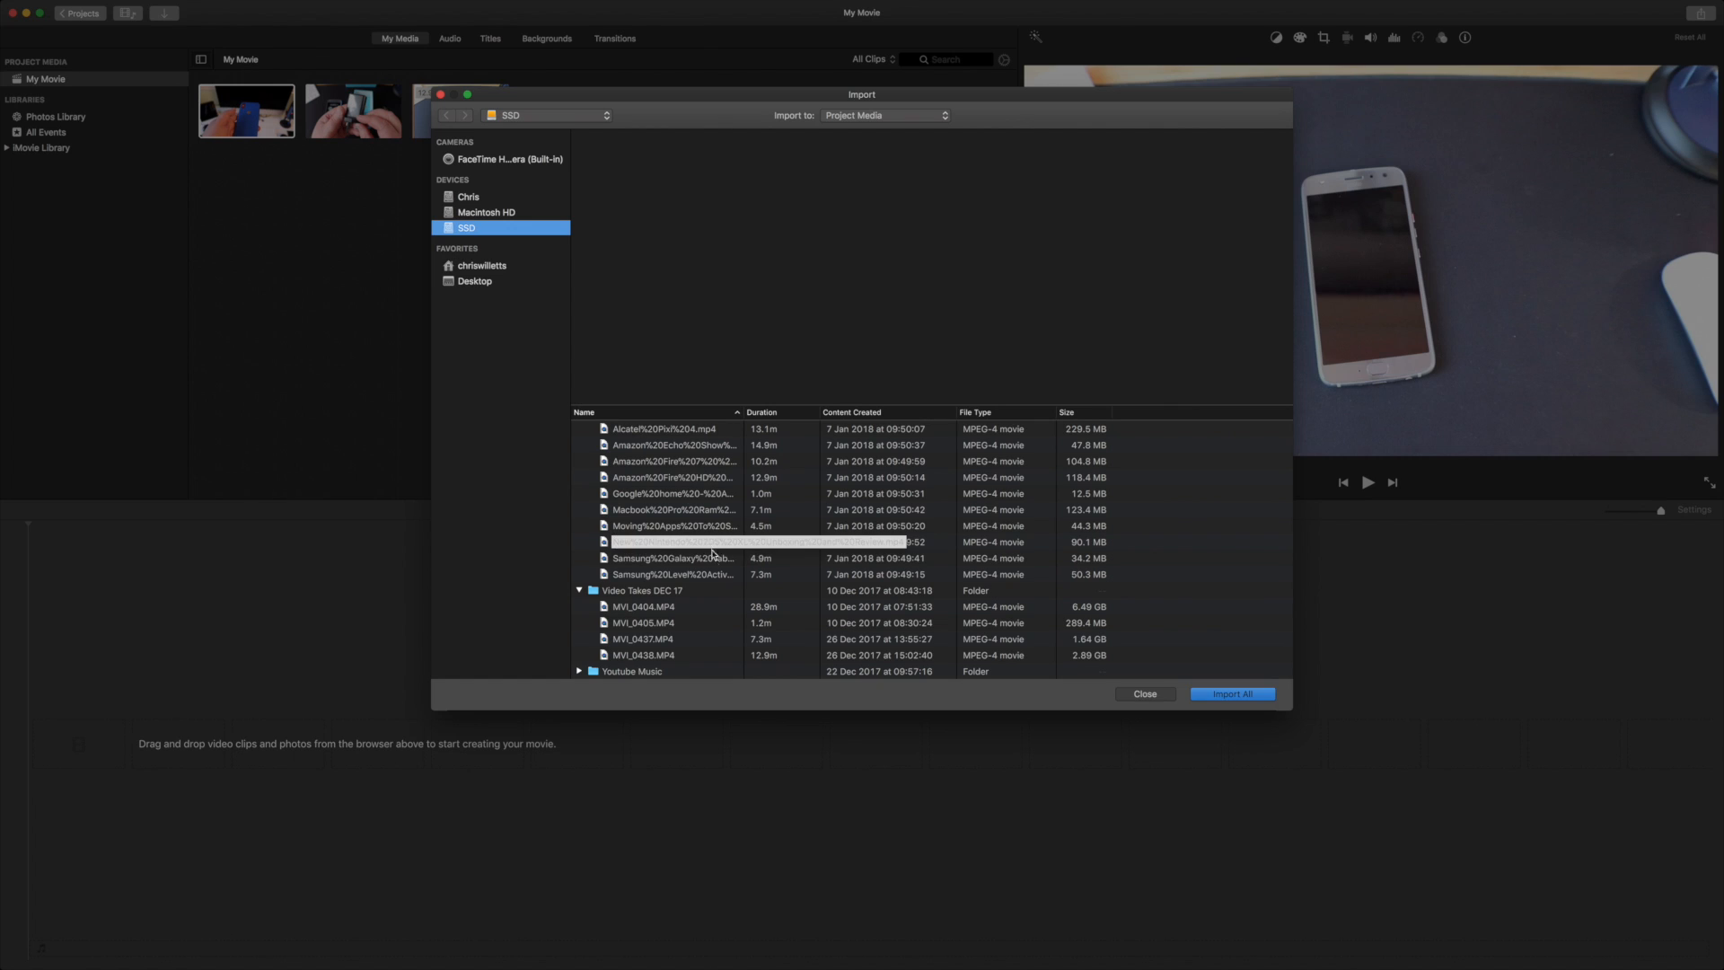
{"action": "scroll", "coordinate": [689, 546], "scroll_direction": "up", "scroll_amount": 3}
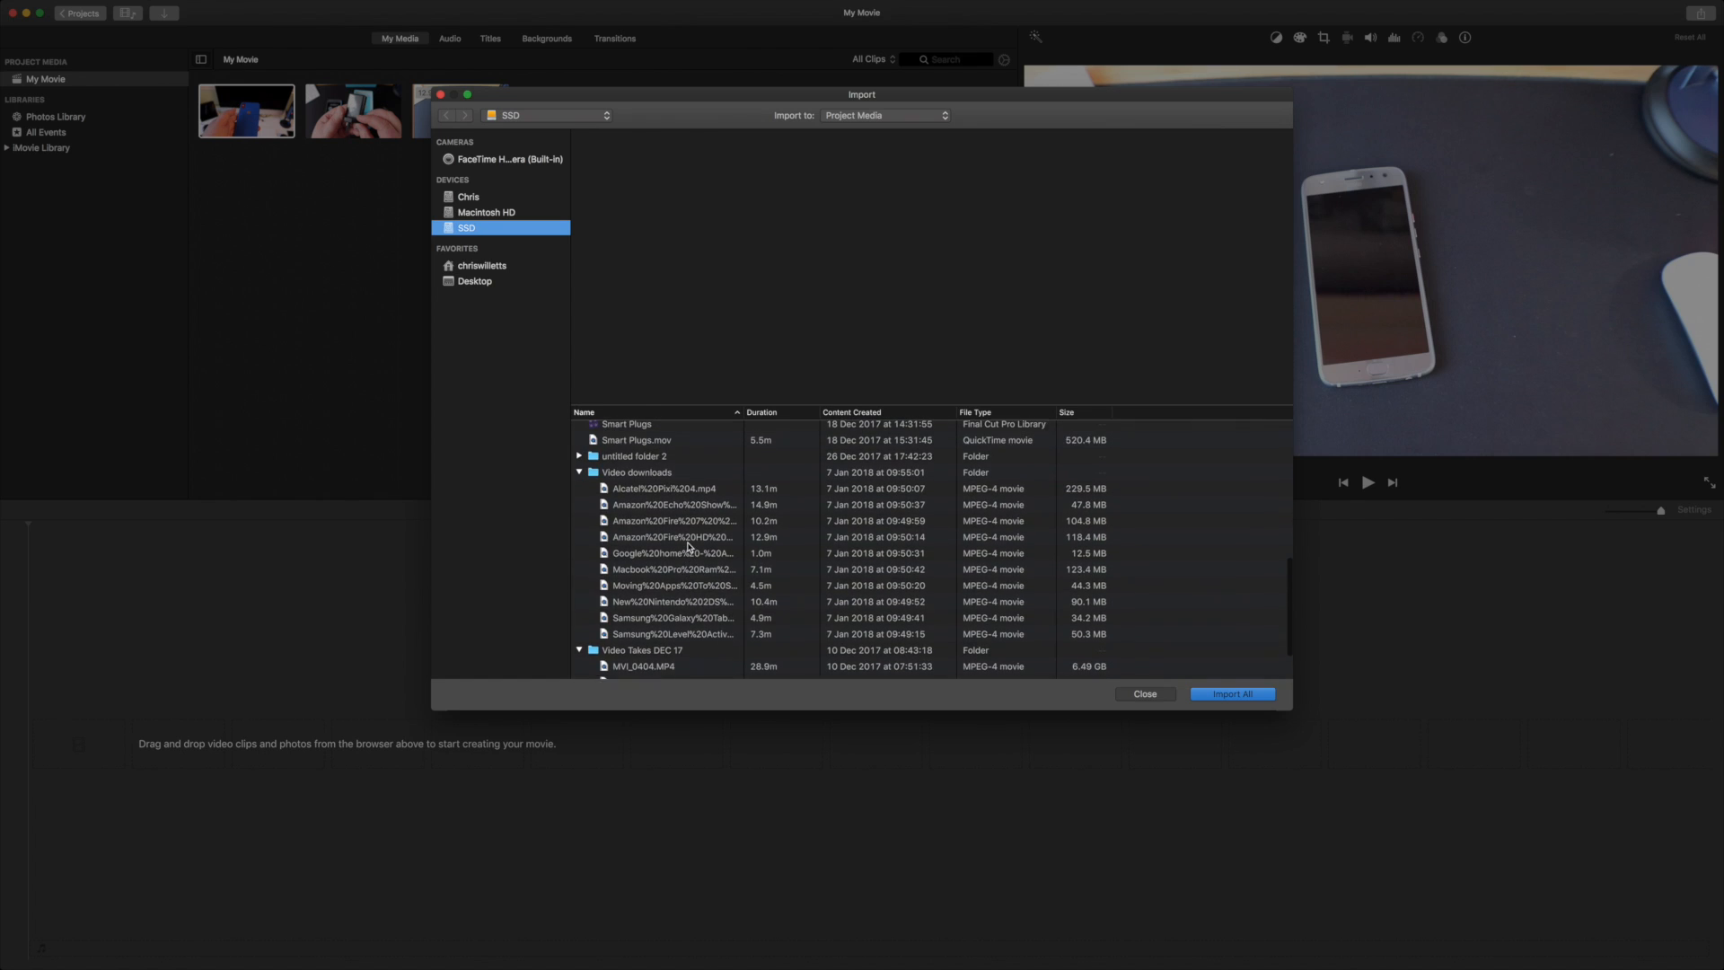
{"action": "left_click", "coordinate": [672, 494]}
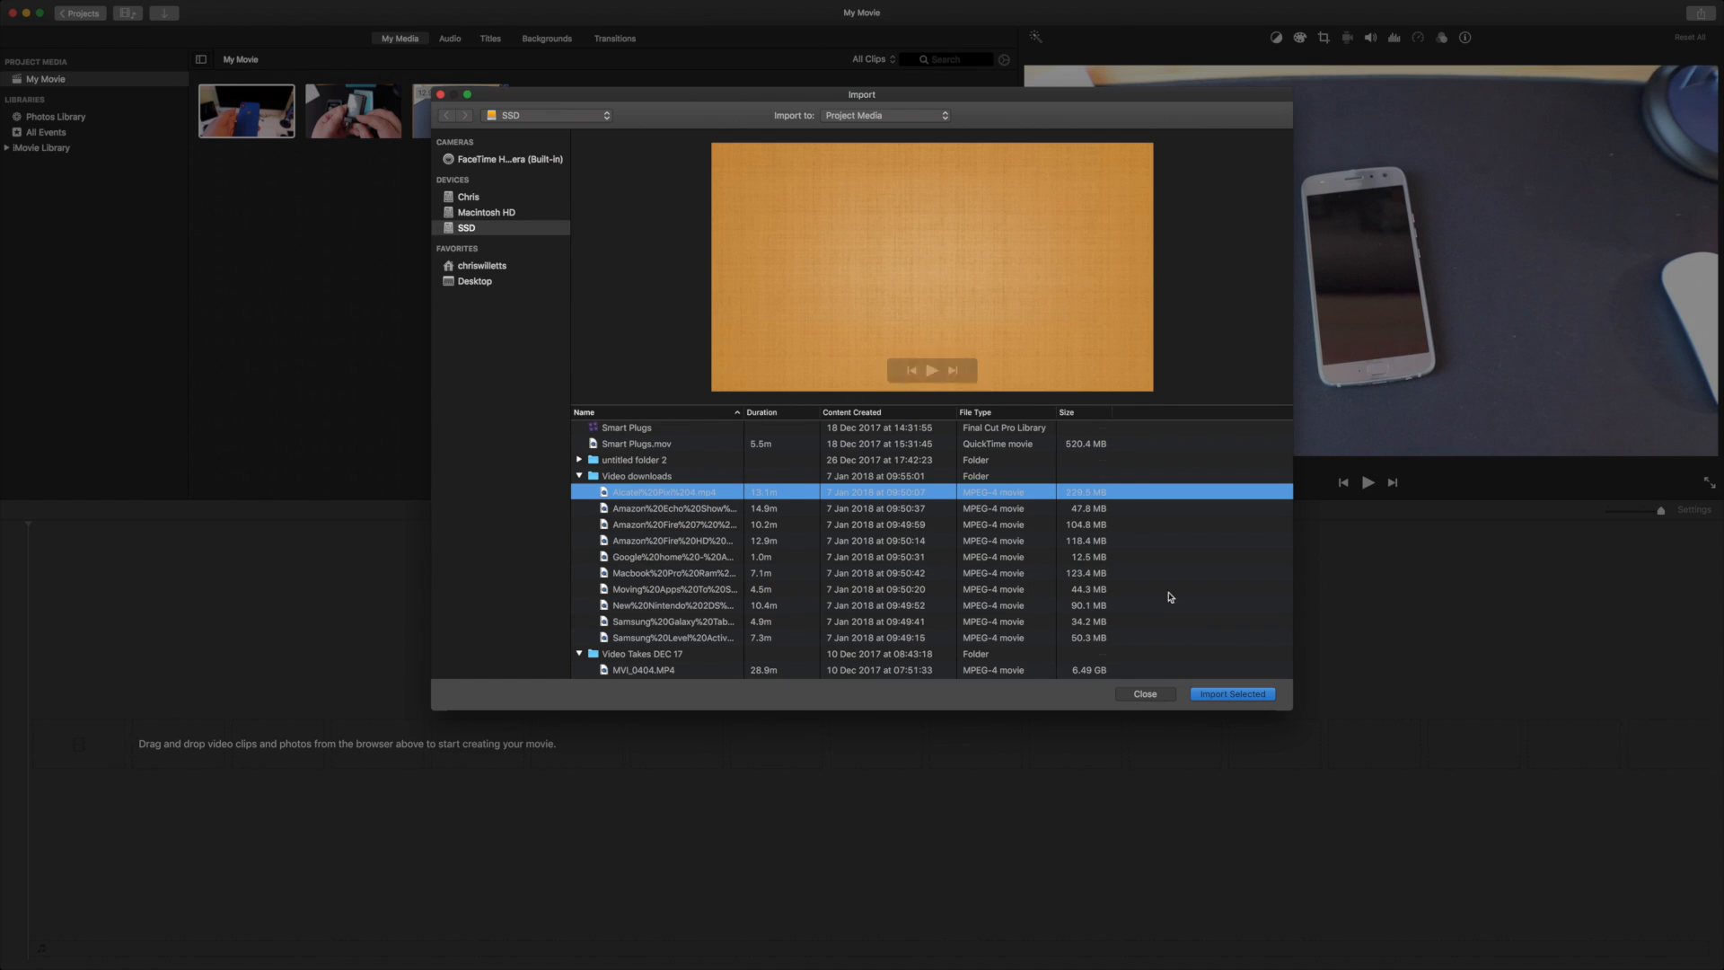
{"action": "scroll", "coordinate": [1186, 628], "scroll_direction": "up", "scroll_amount": 1}
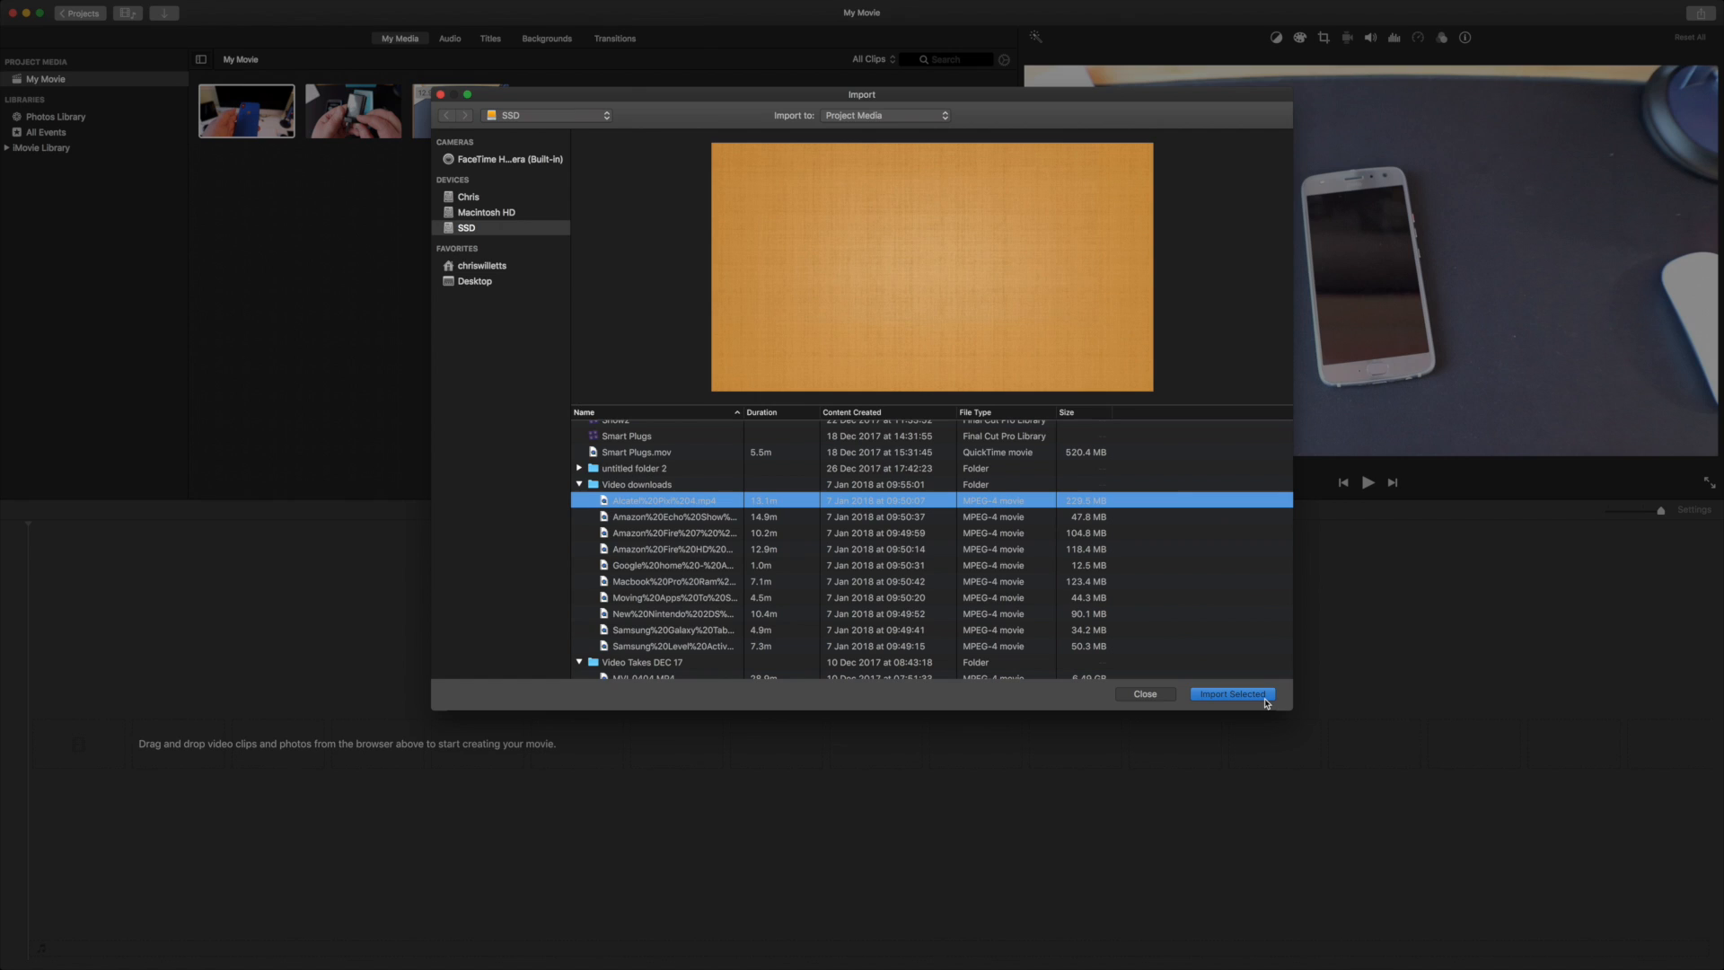
{"action": "mouse_move", "coordinate": [620, 254]}
{"action": "mouse_move", "coordinate": [590, 177]}
{"action": "left_click", "coordinate": [1229, 696]}
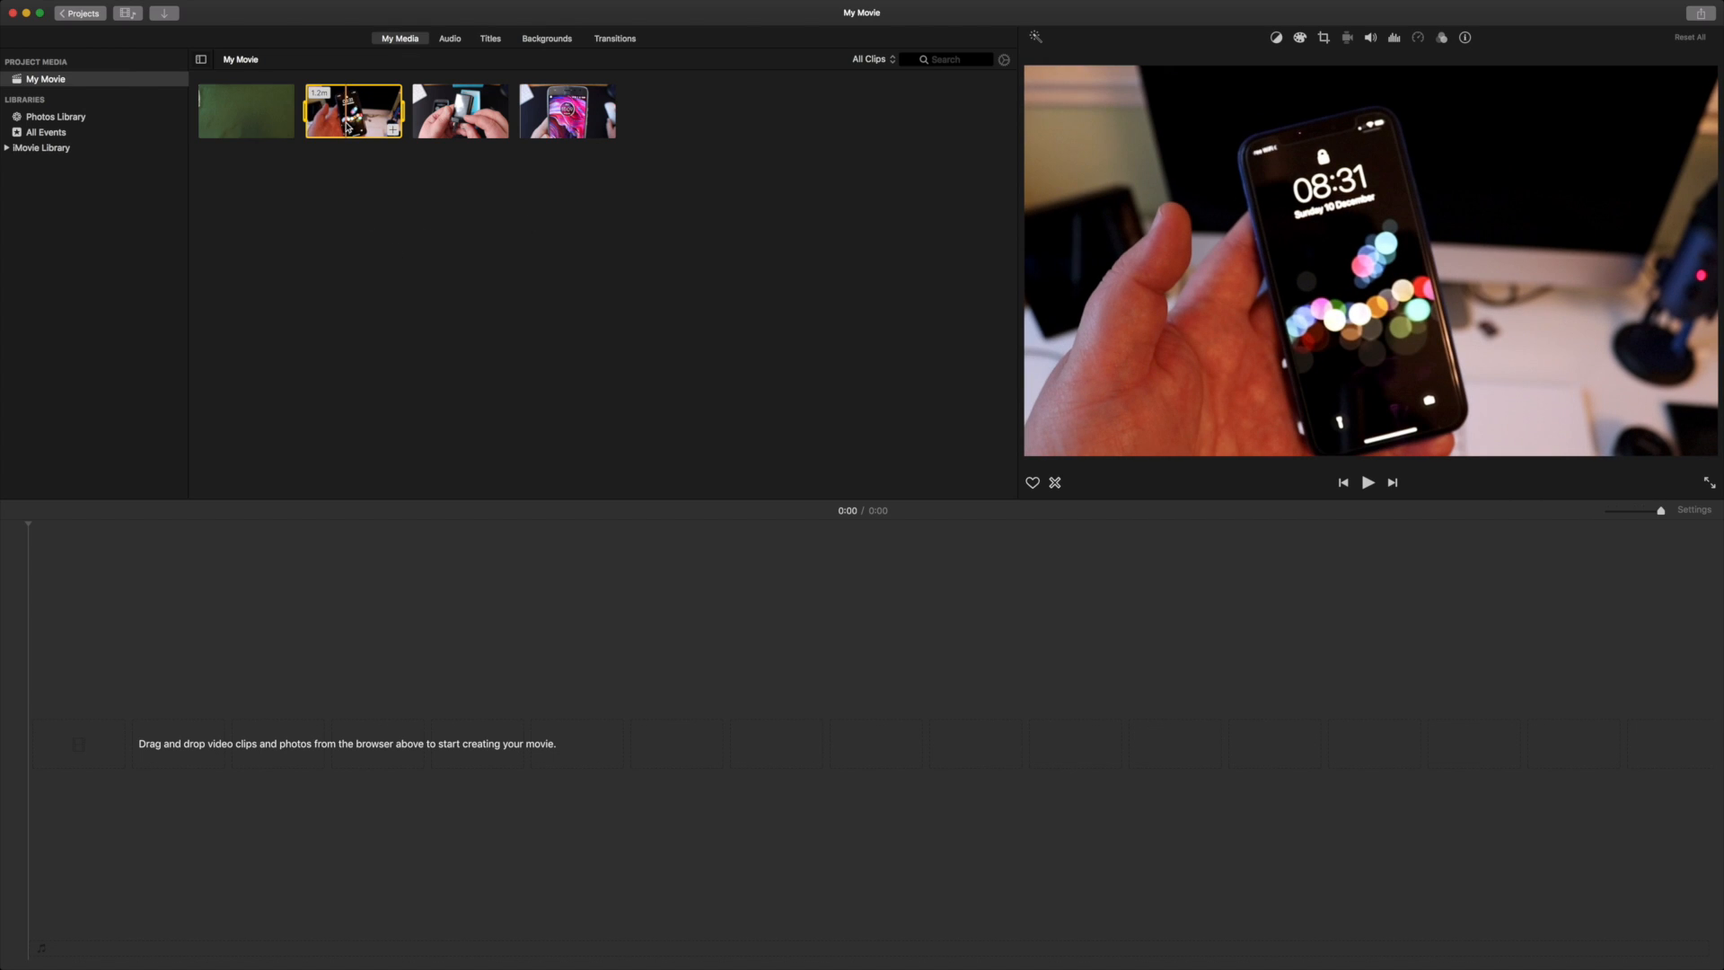
Add the clip of the blue-backed iPhone to the empty timeline and lower its audio volume until it is muted.
{"action": "left_click_drag", "start_coordinate": [346, 126], "coordinate": [100, 754]}
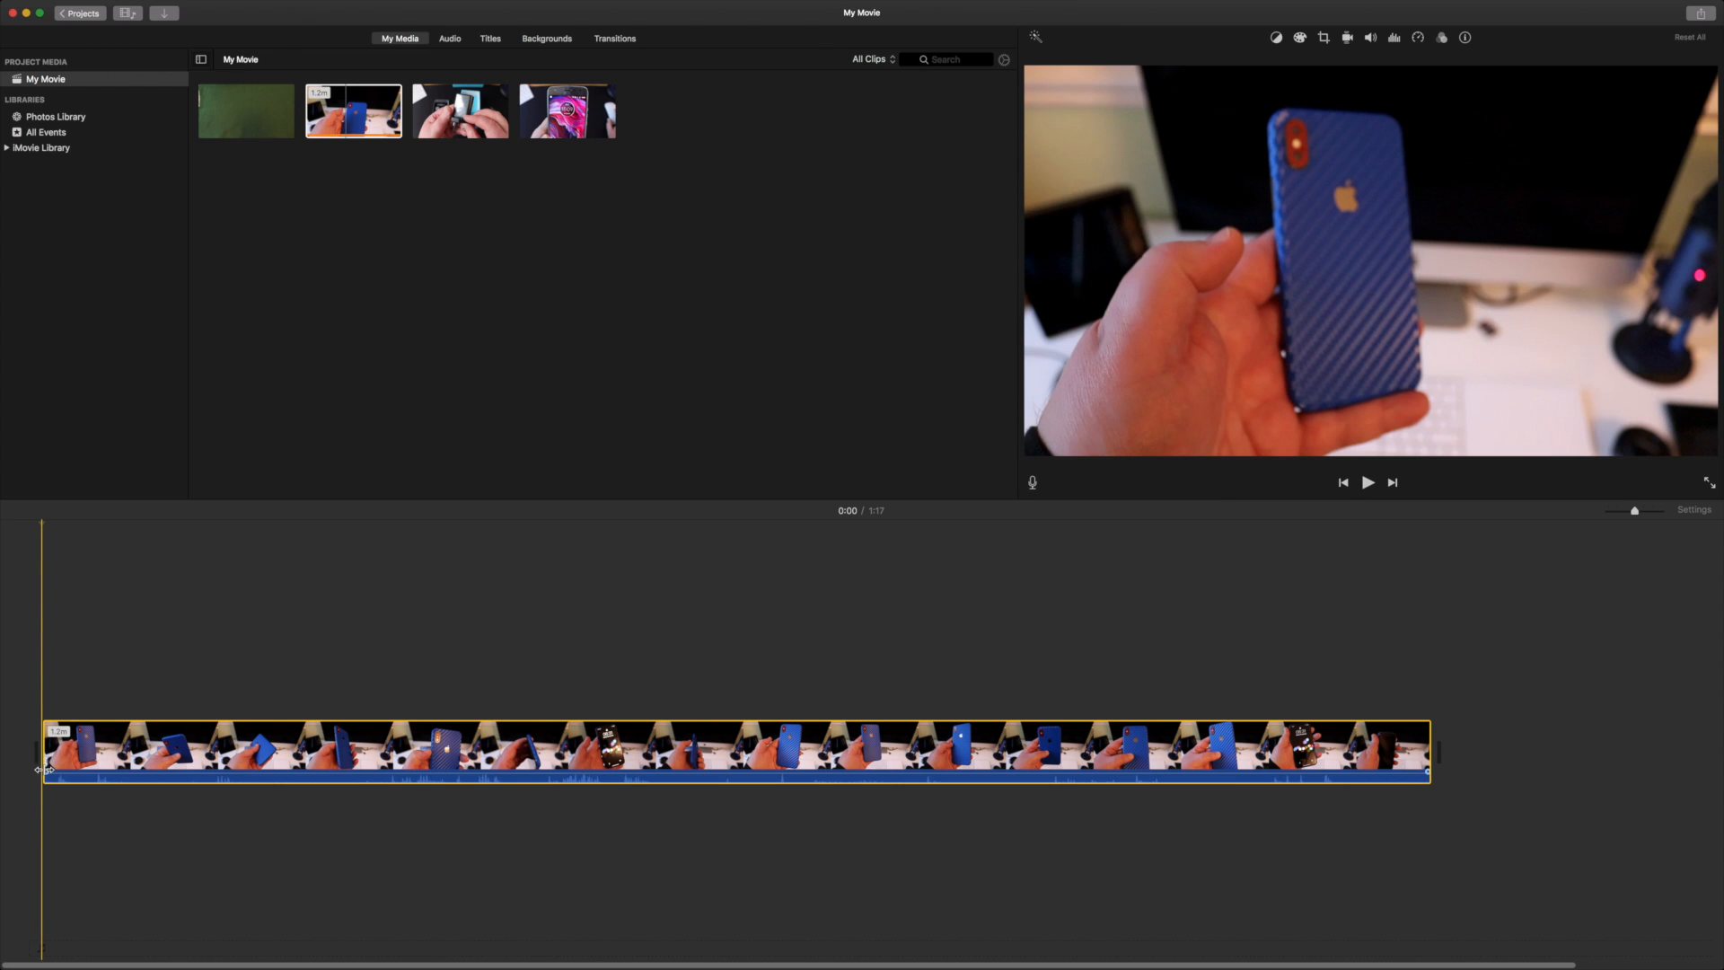
{"action": "mouse_move", "coordinate": [1638, 512]}
{"action": "left_mouse_down"}
{"action": "mouse_move", "coordinate": [1661, 514]}
{"action": "mouse_move", "coordinate": [1637, 514]}
{"action": "left_mouse_up"}
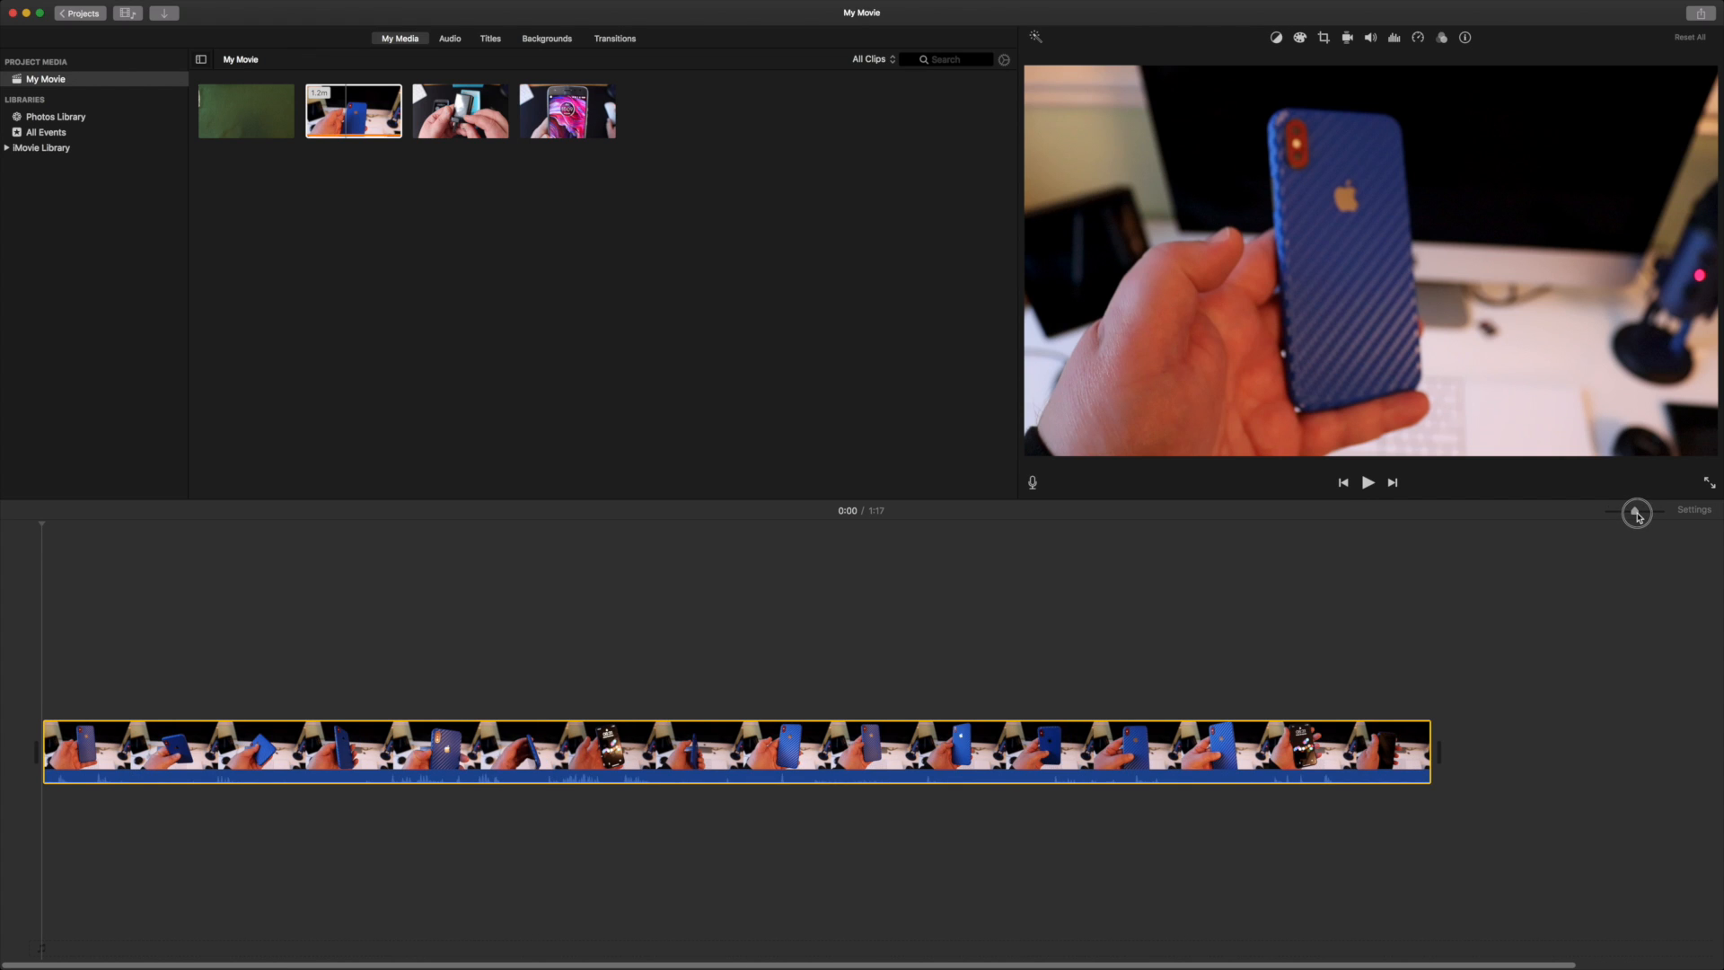
{"action": "left_click", "coordinate": [440, 776]}
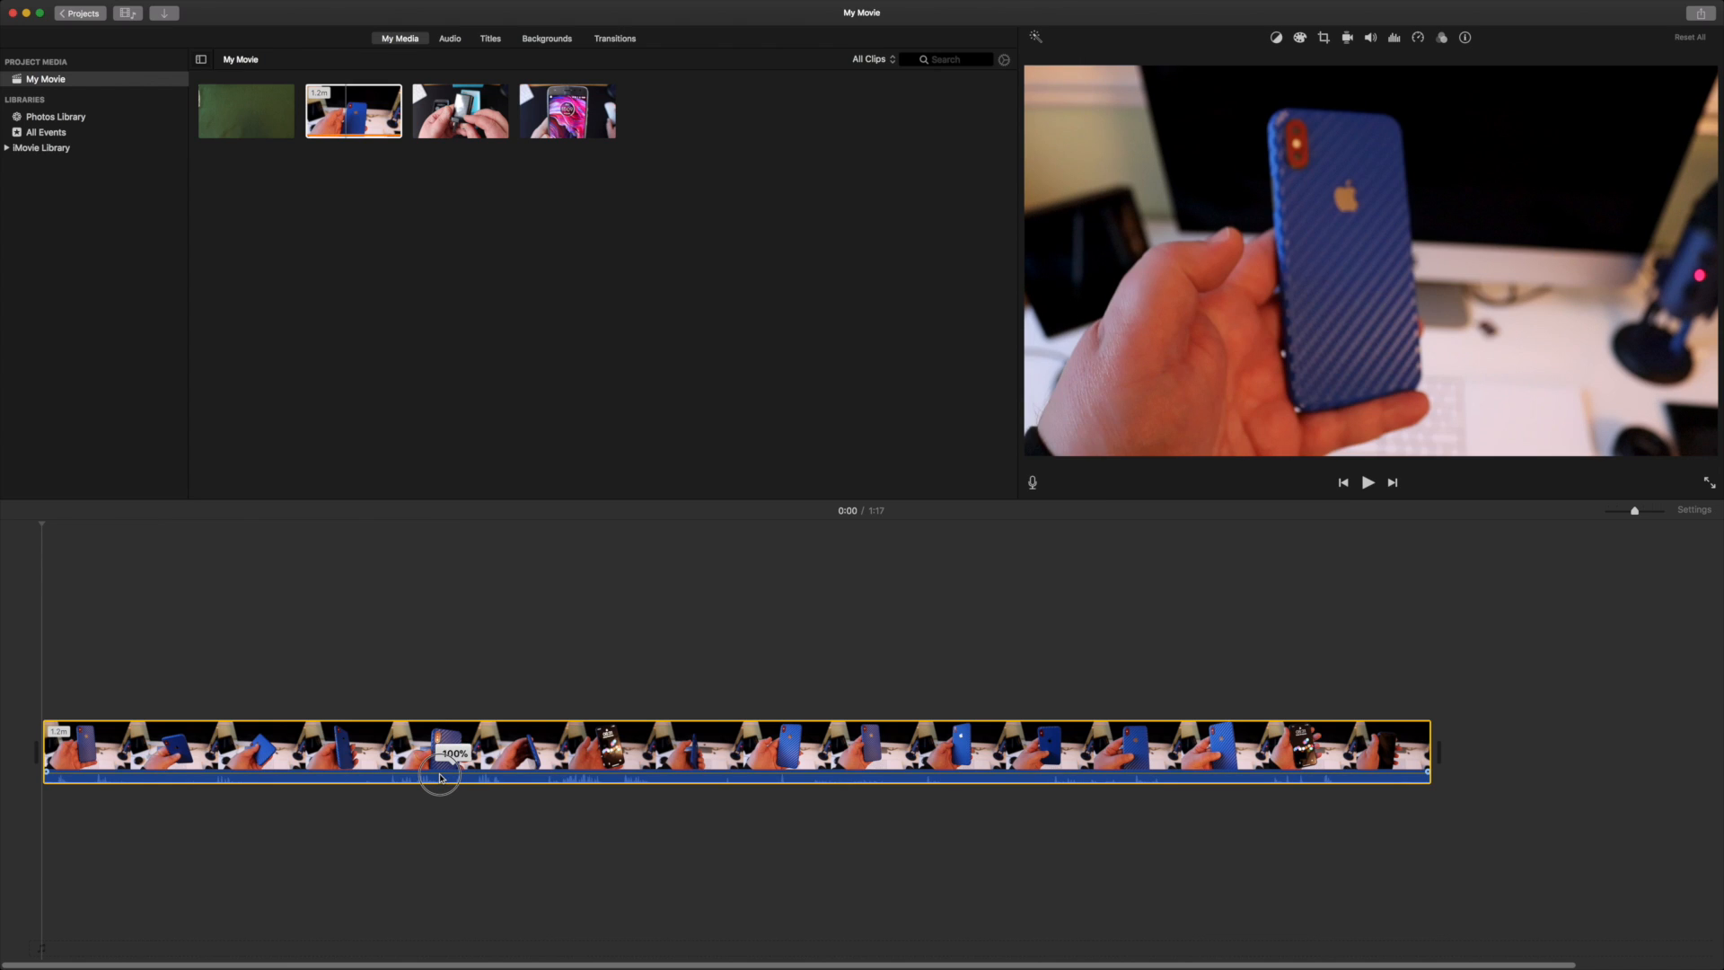
{"action": "left_click_drag", "start_coordinate": [440, 776], "coordinate": [441, 777]}
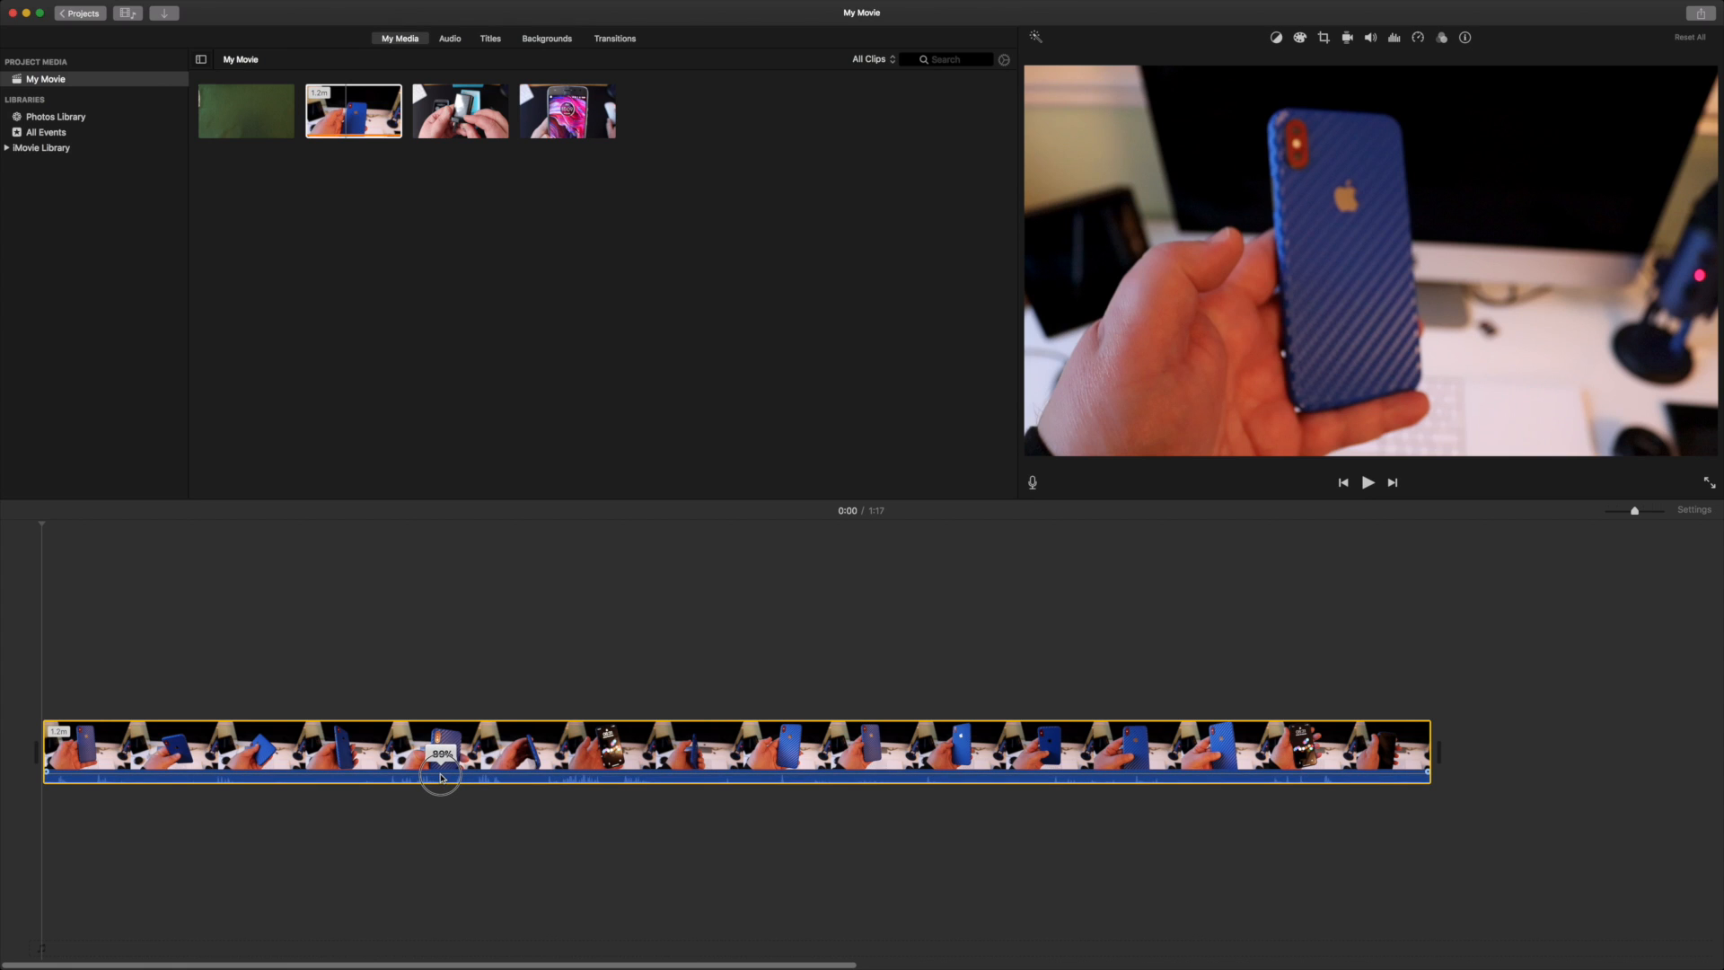
{"action": "left_click_drag", "start_coordinate": [440, 778], "coordinate": [440, 782]}
{"action": "left_click_drag", "start_coordinate": [439, 784], "coordinate": [440, 776]}
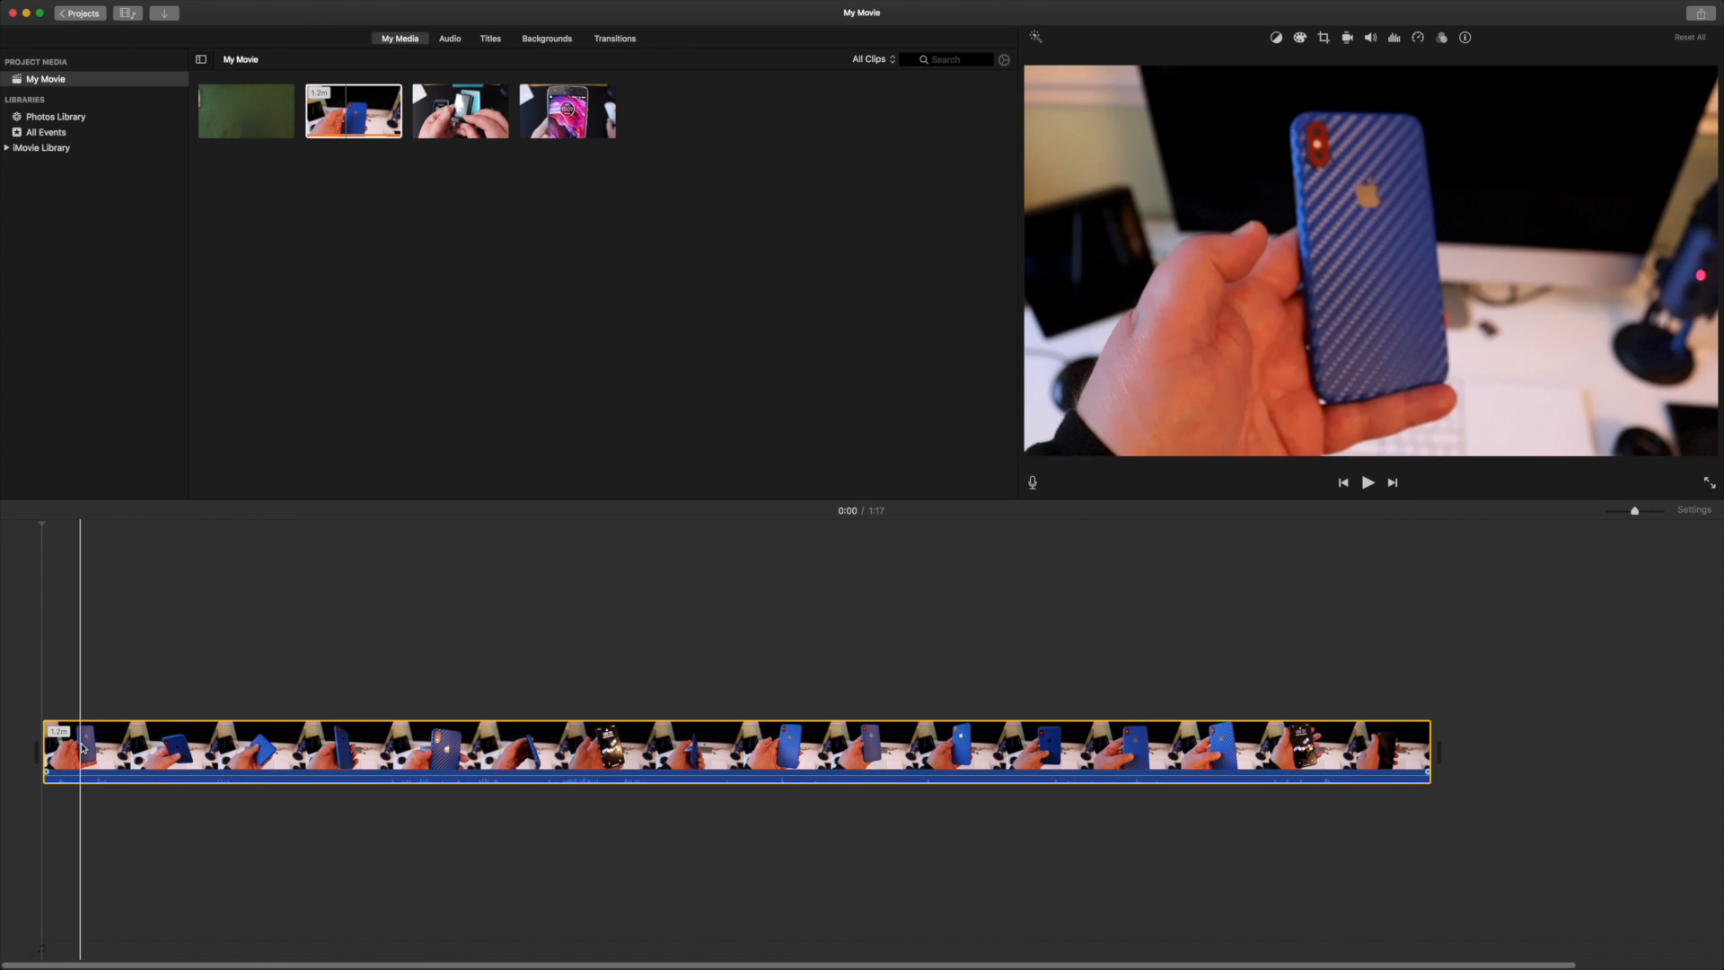
{"action": "left_click", "coordinate": [45, 704]}
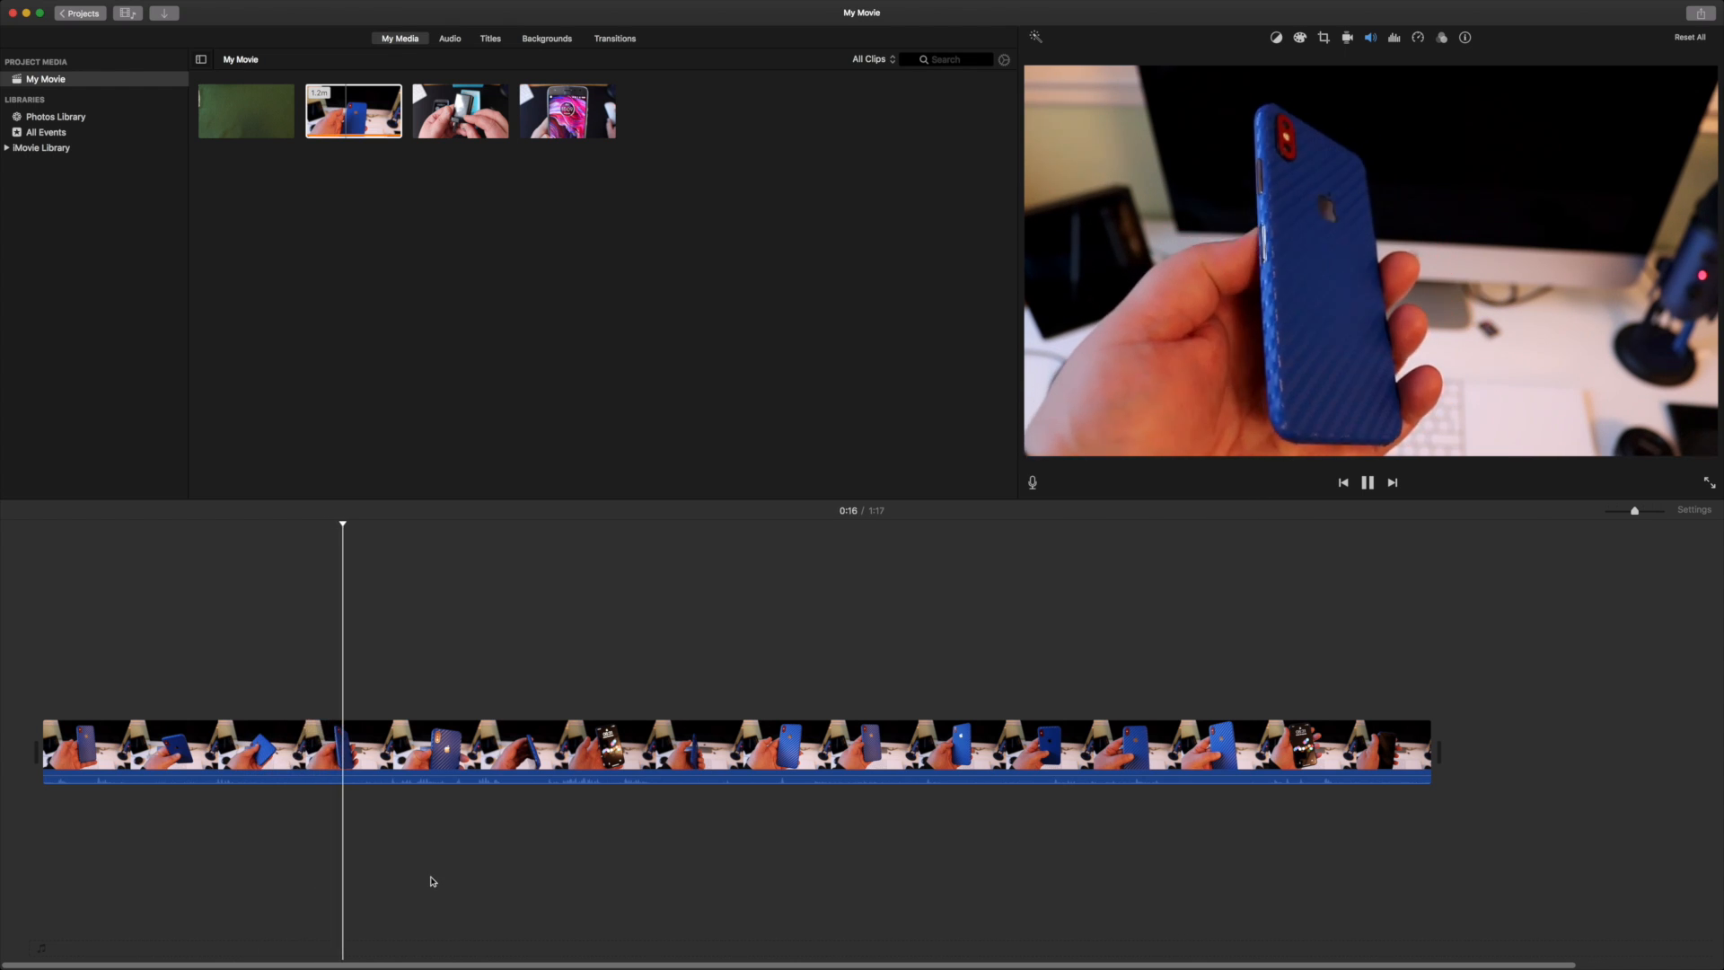
{"action": "key", "text": "space"}
{"action": "left_click_drag", "start_coordinate": [405, 780], "coordinate": [403, 786]}
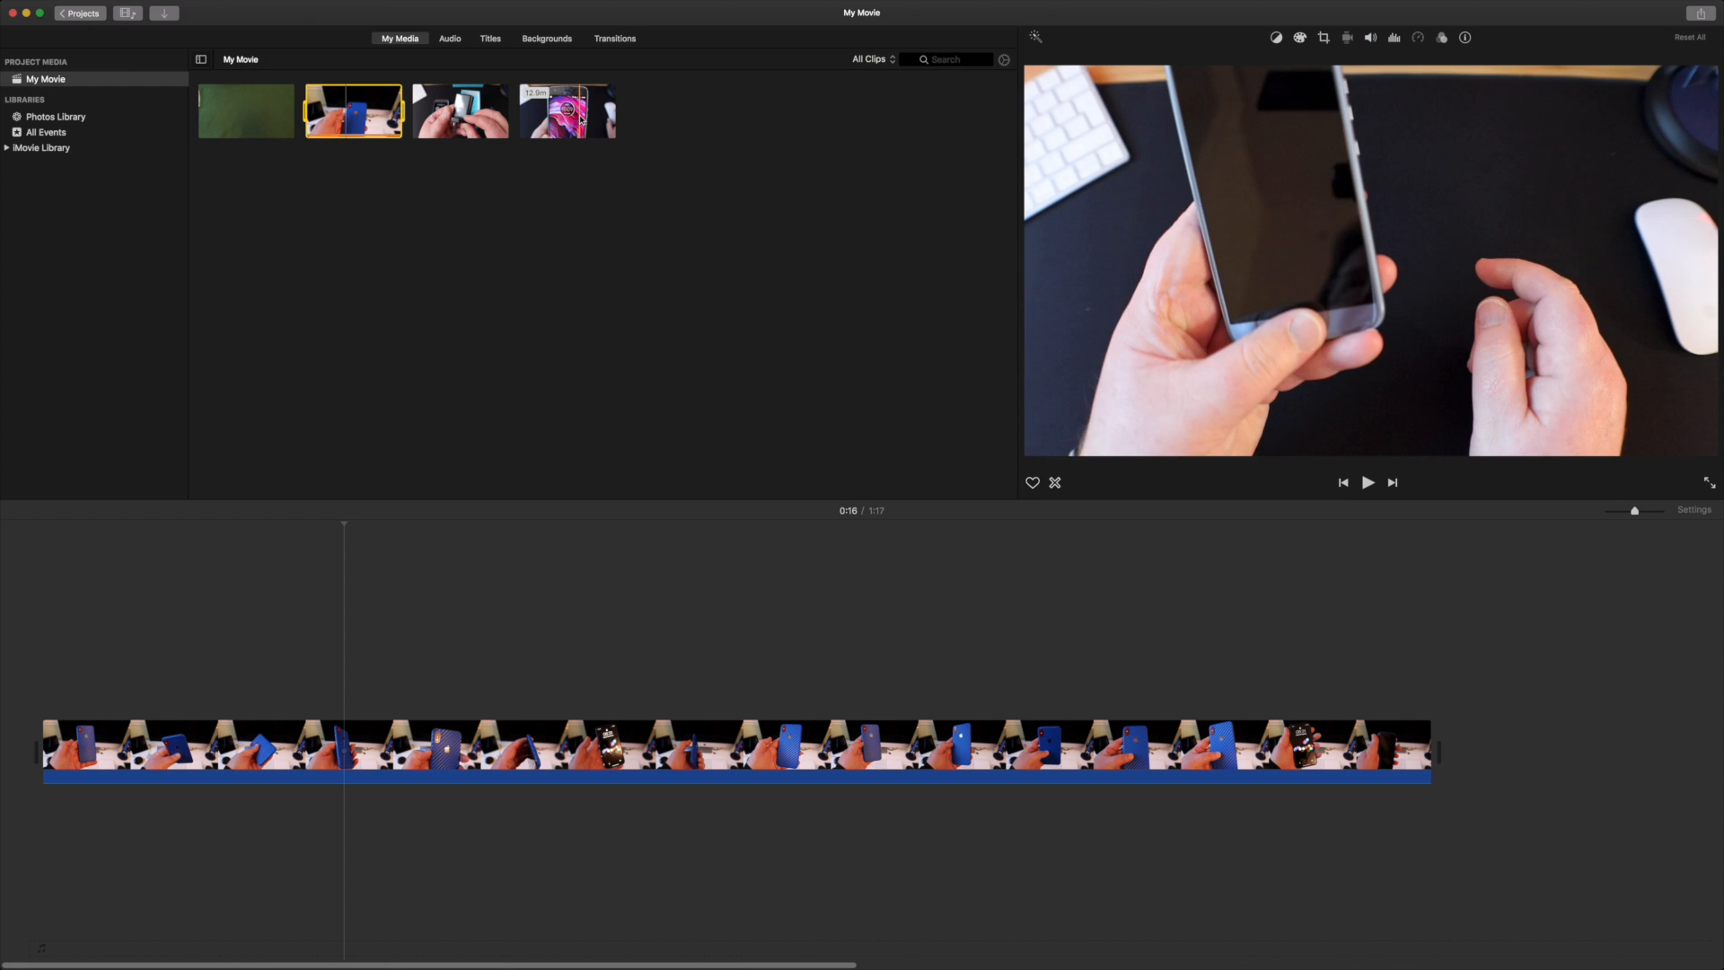
Add the fourth media clip, the Motorola phone footage, to the timeline directly after the iPhone clip.
{"action": "left_click_drag", "start_coordinate": [685, 308], "coordinate": [1443, 755]}
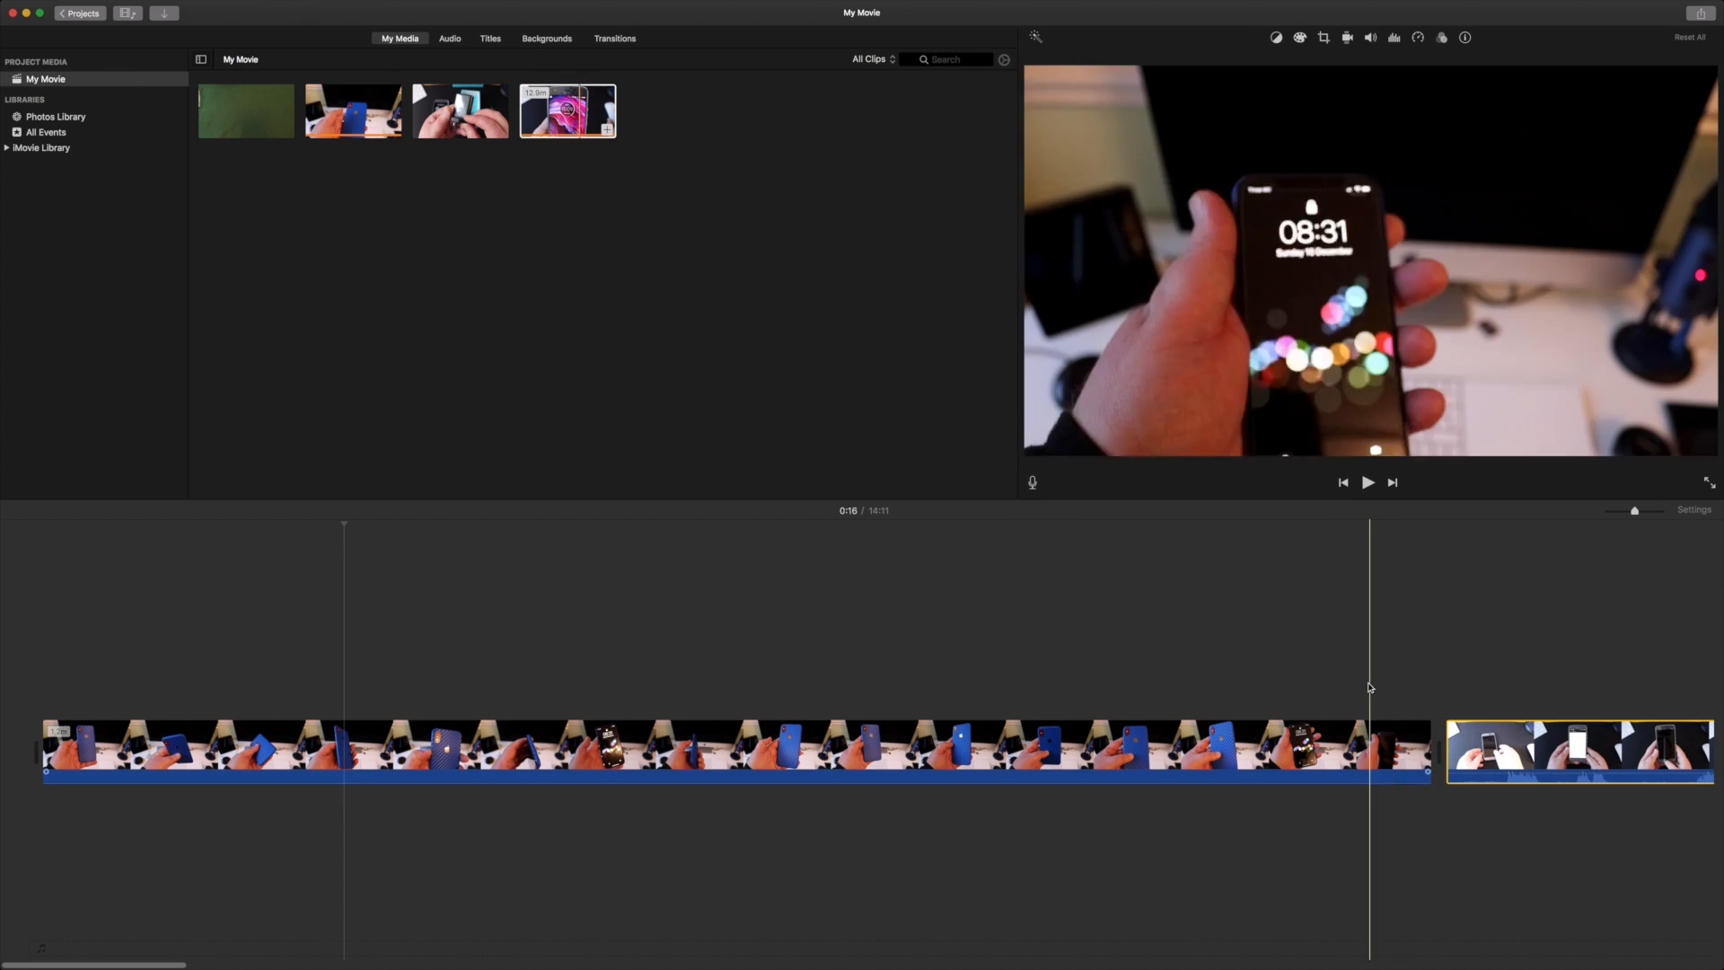
{"action": "scroll", "coordinate": [1370, 687], "scroll_direction": "right", "scroll_amount": 5}
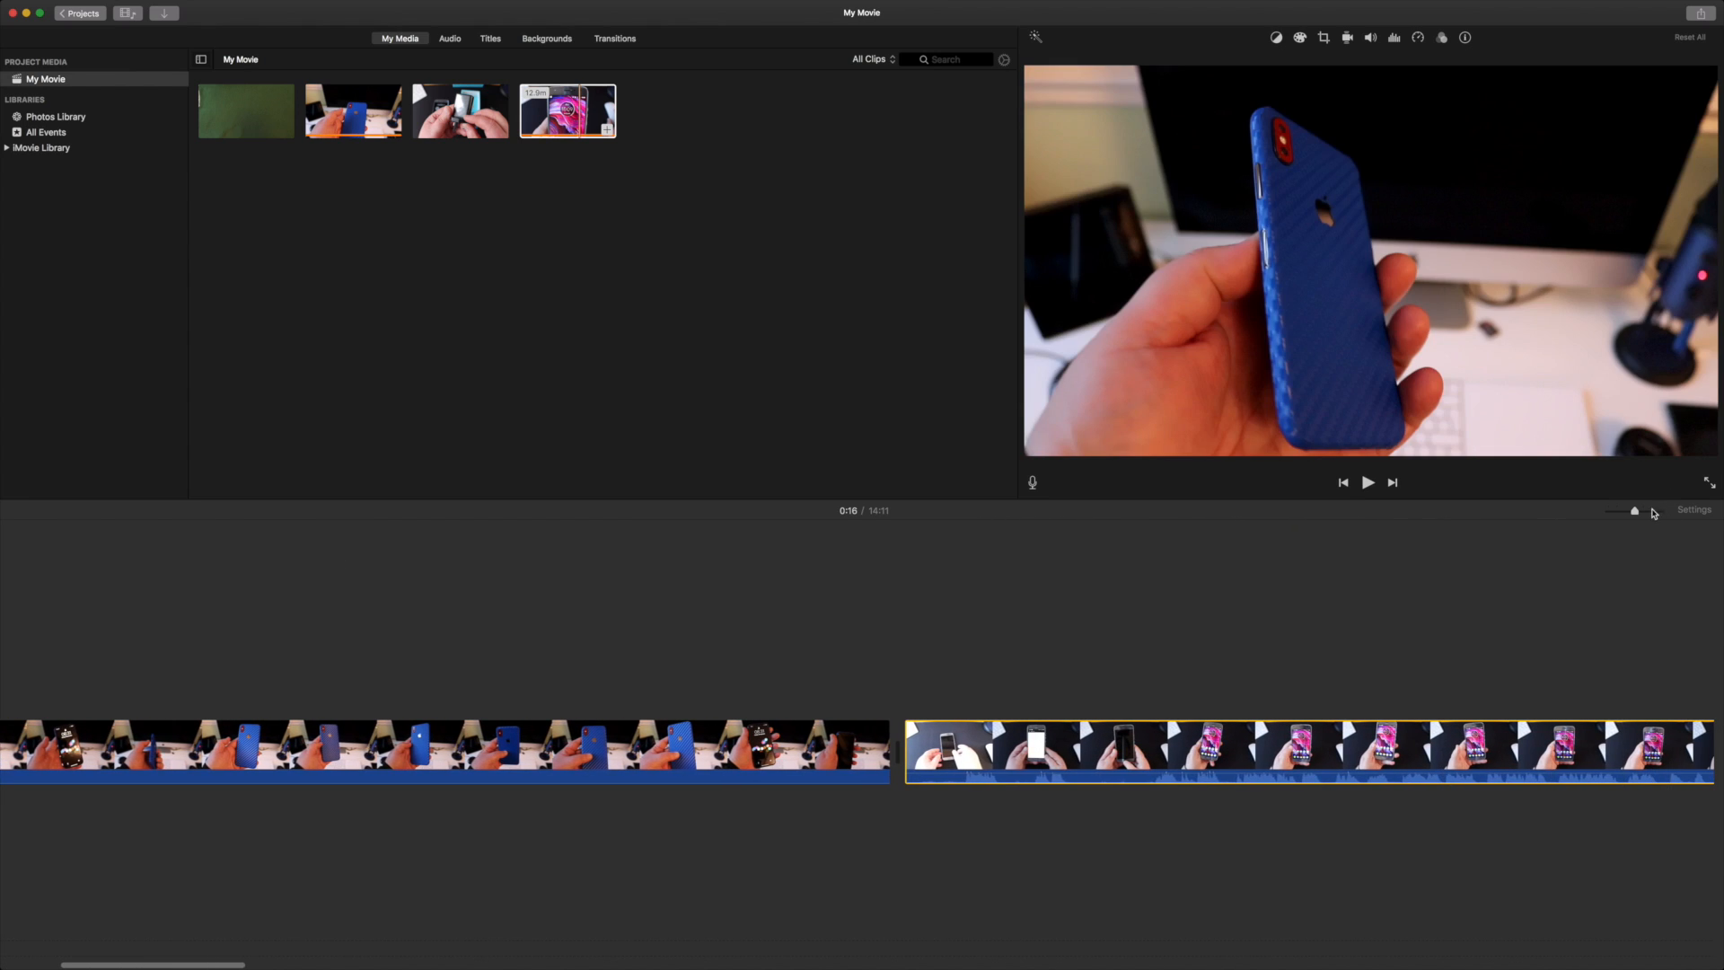
{"action": "left_click_drag", "start_coordinate": [1634, 514], "coordinate": [1630, 518]}
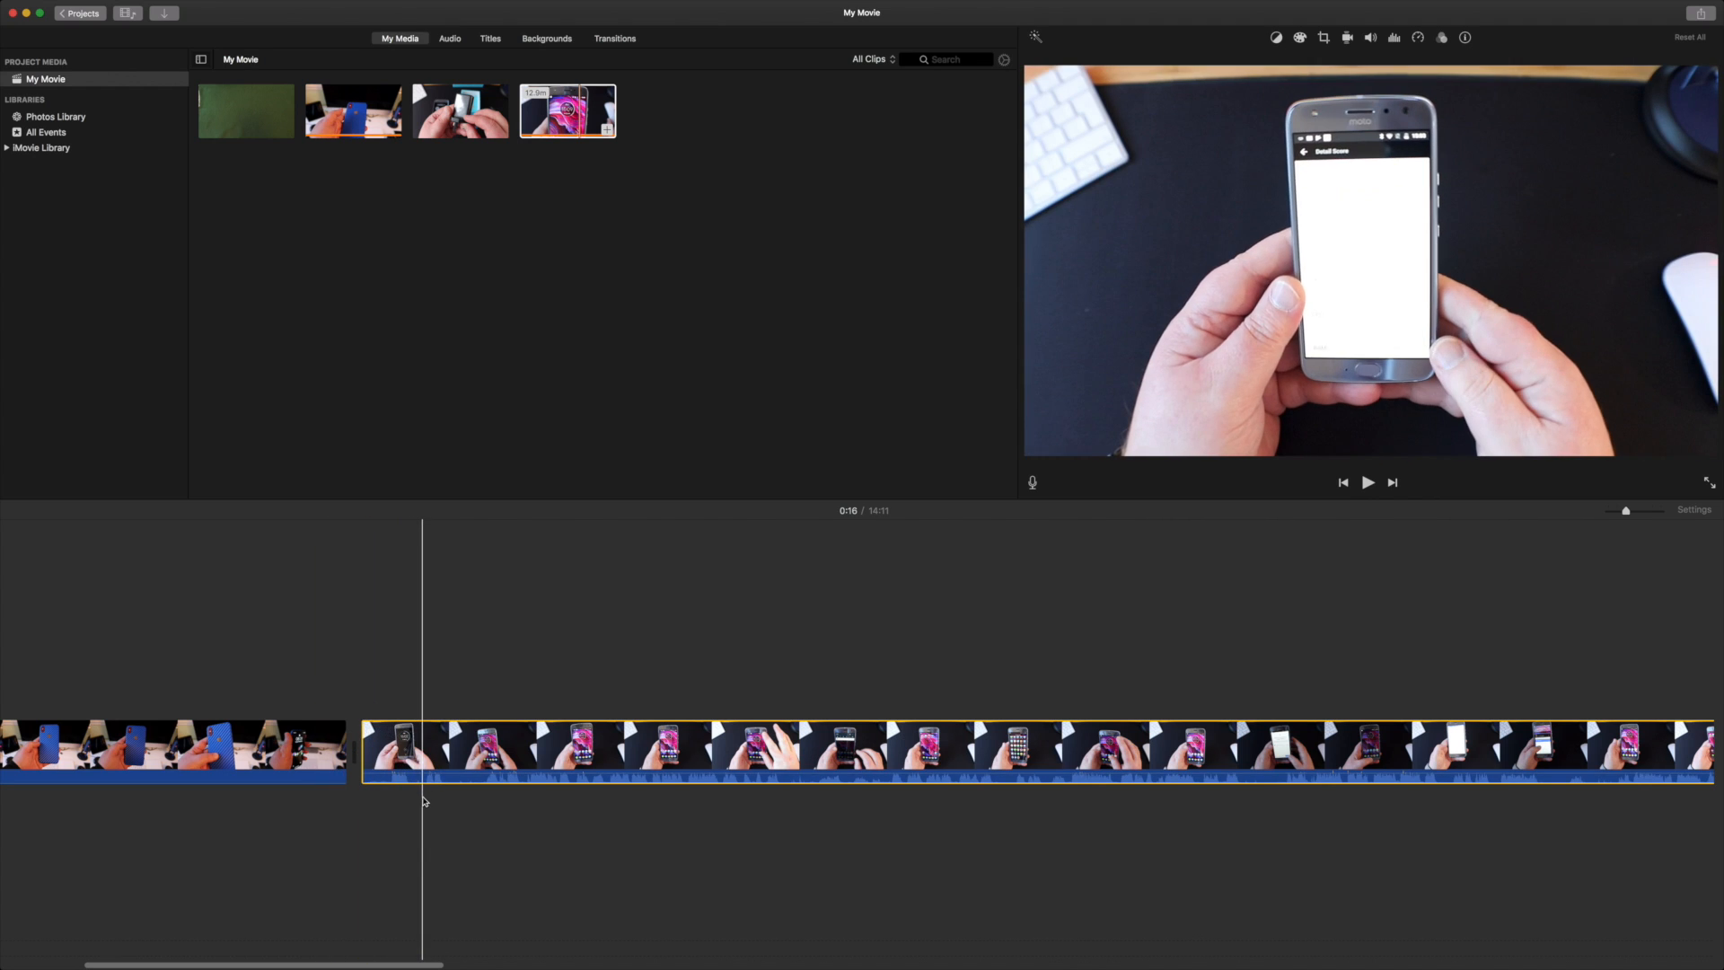
Preview the Motorola clip on the timeline, mute its audio, and play it back again from its beginning.
{"action": "left_click", "coordinate": [388, 706]}
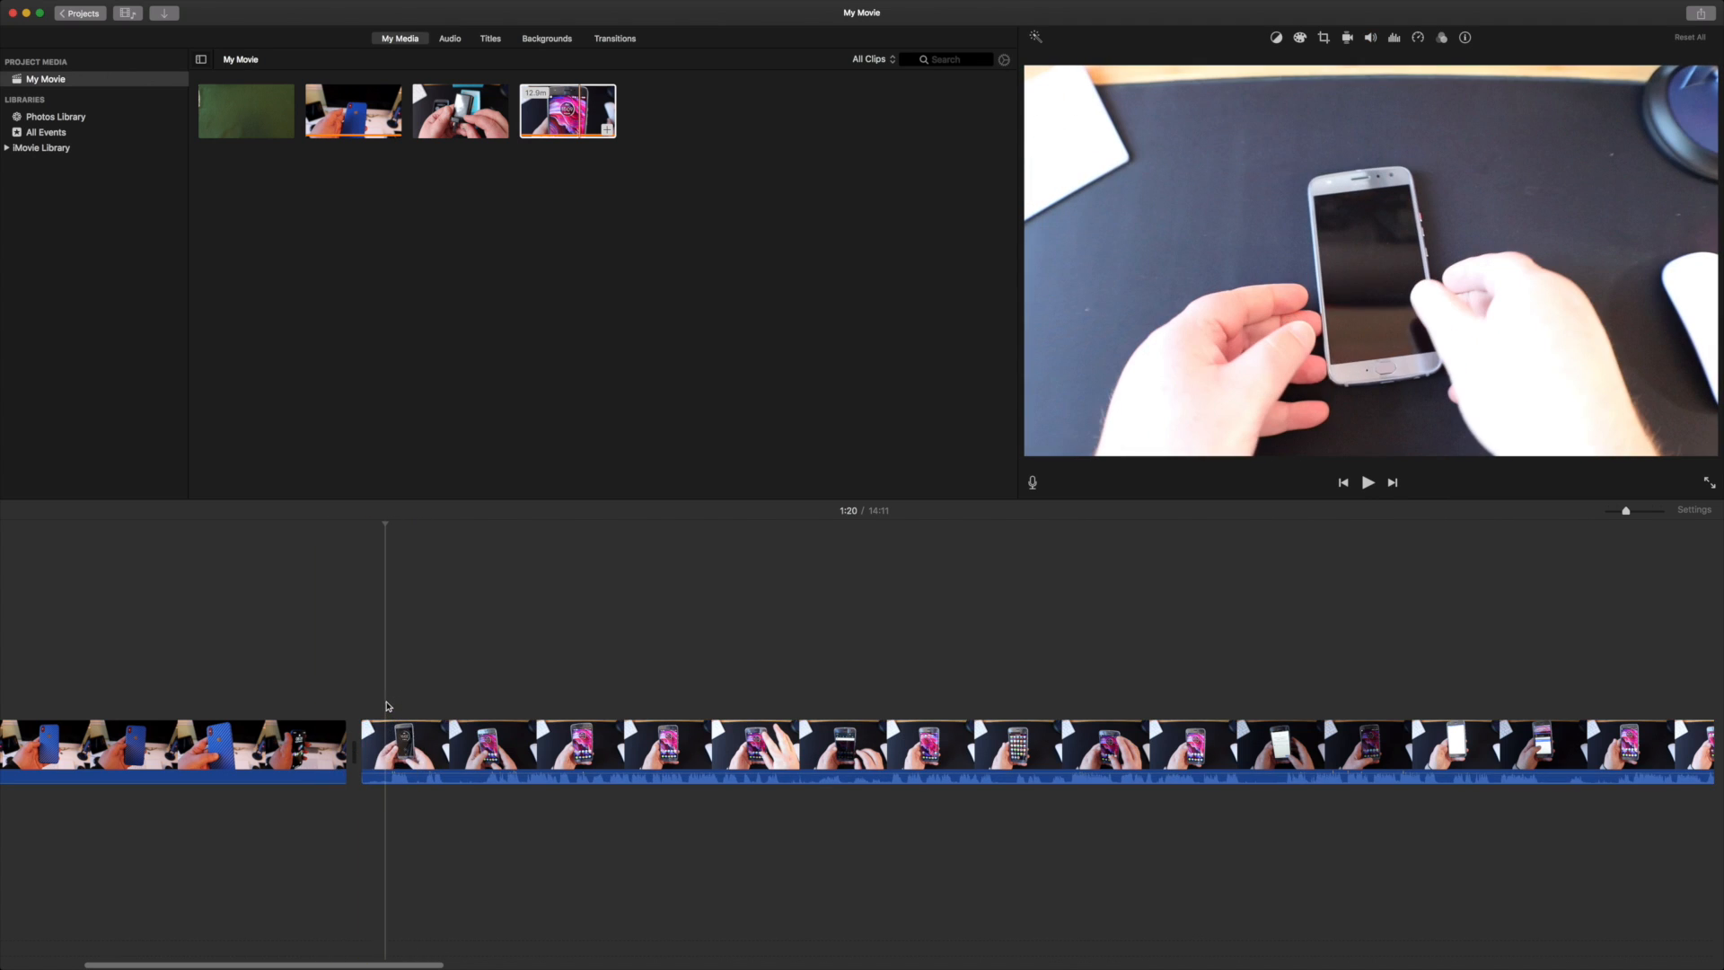
{"action": "key", "text": "space"}
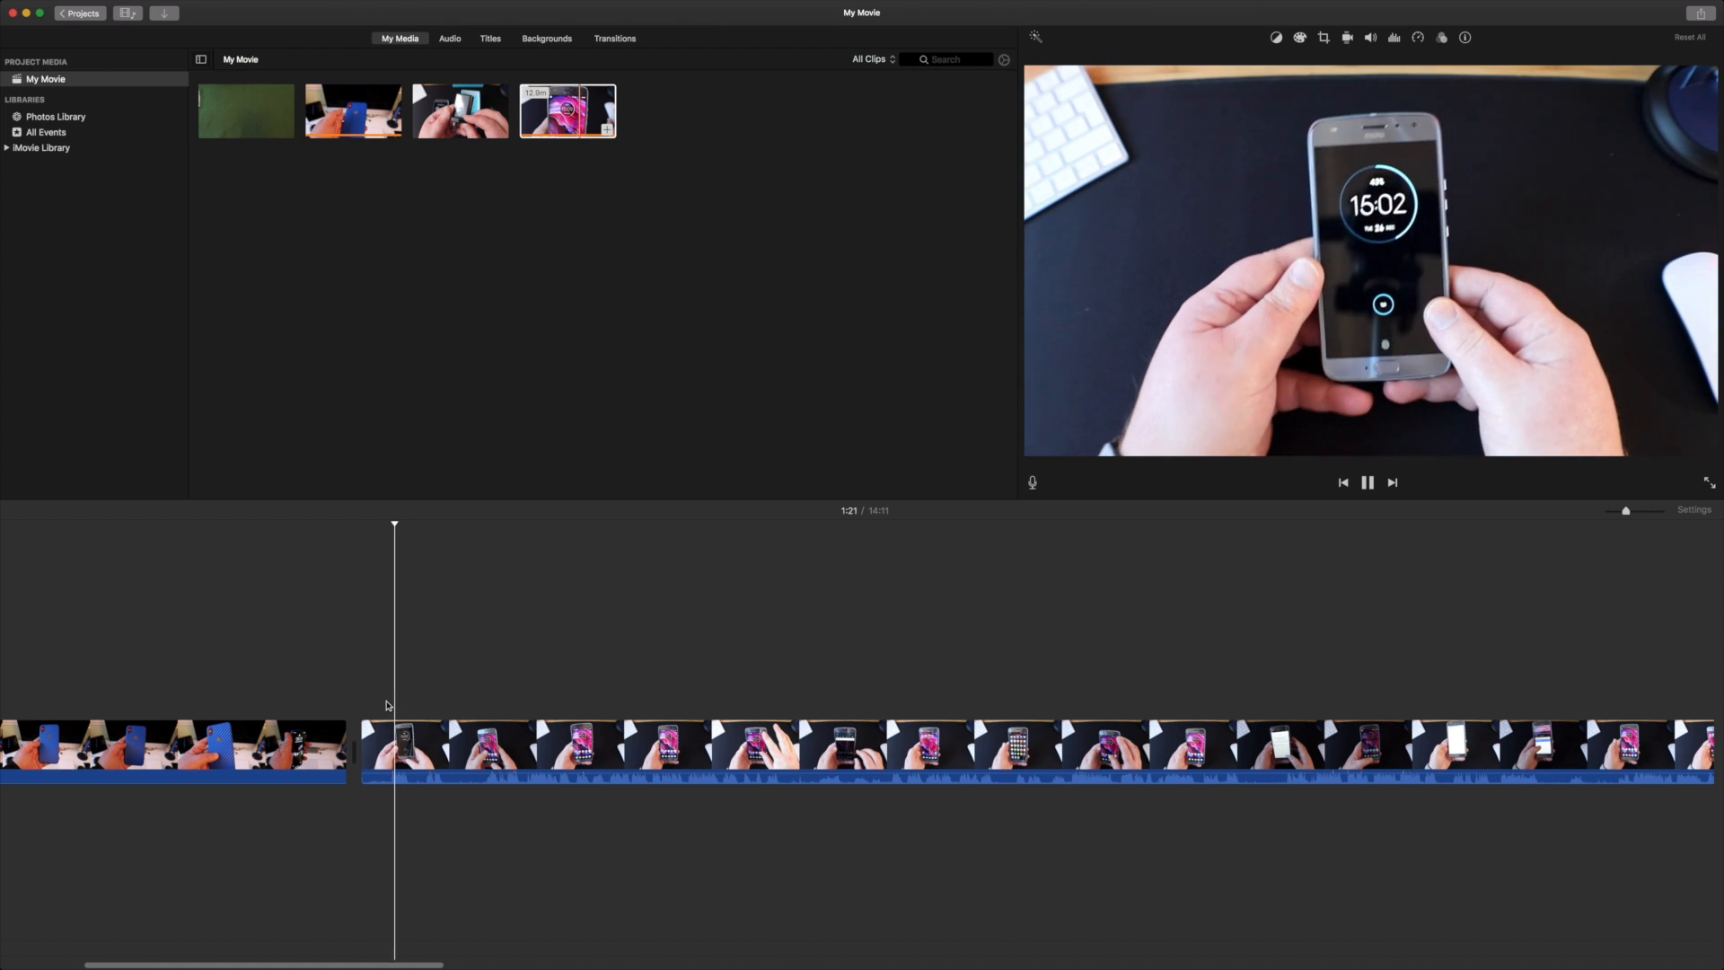
{"action": "key", "text": "space"}
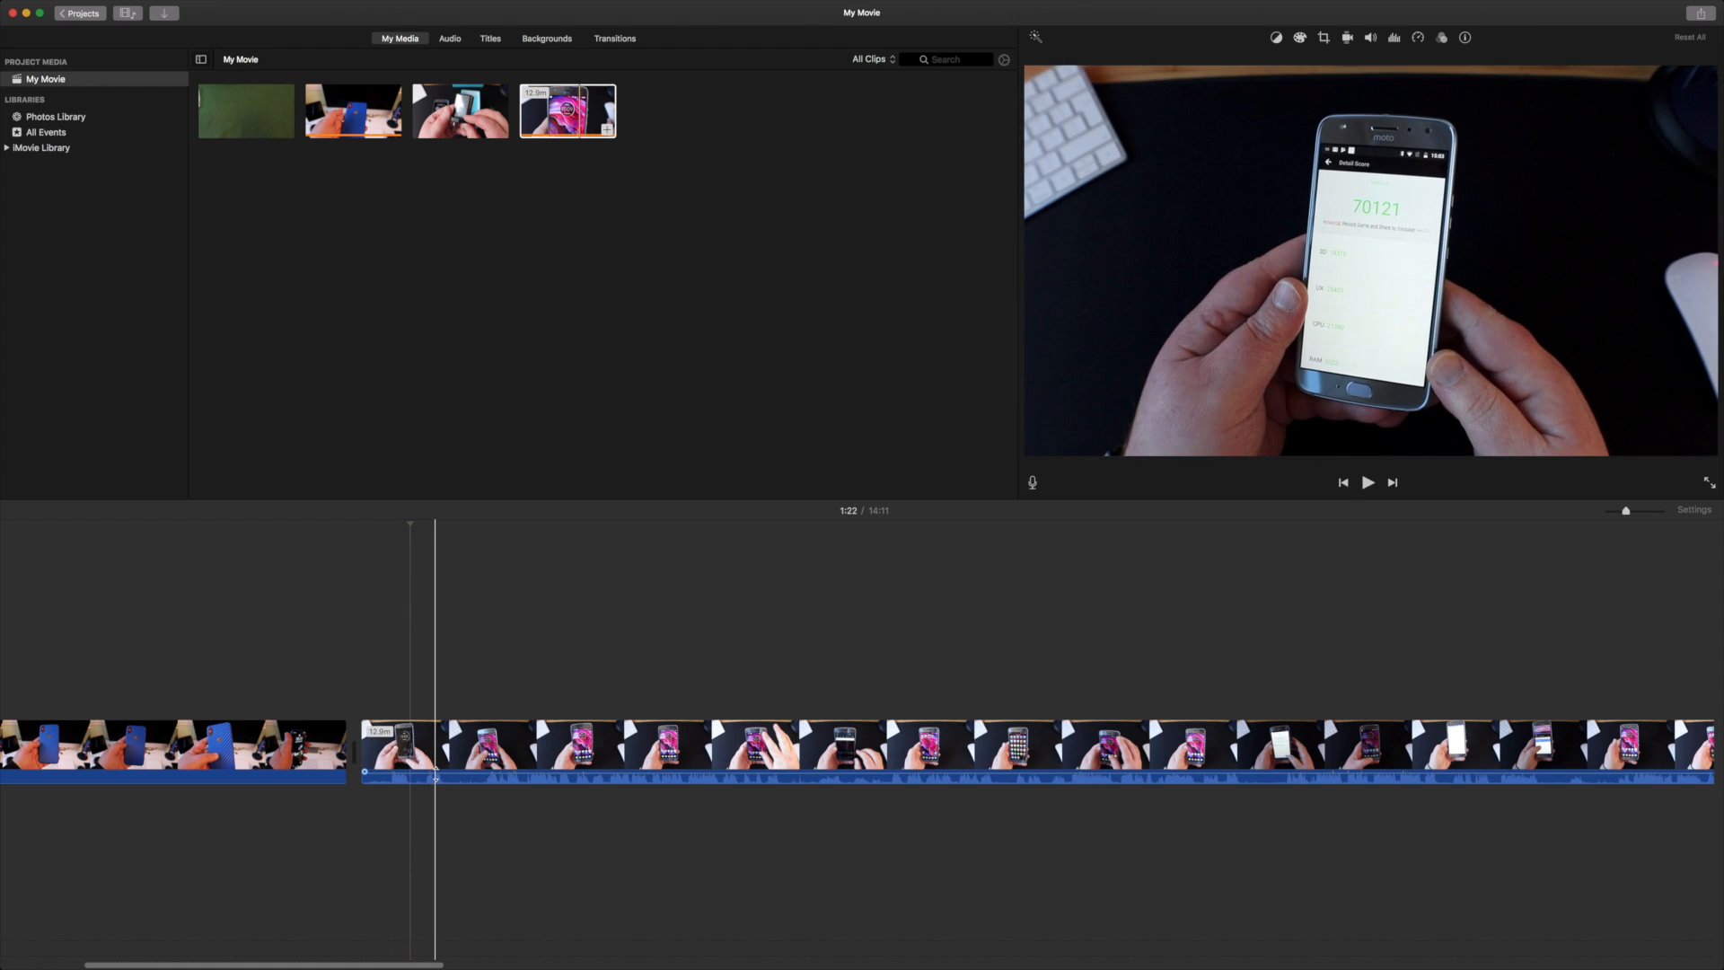
{"action": "left_click_drag", "start_coordinate": [436, 771], "coordinate": [427, 801]}
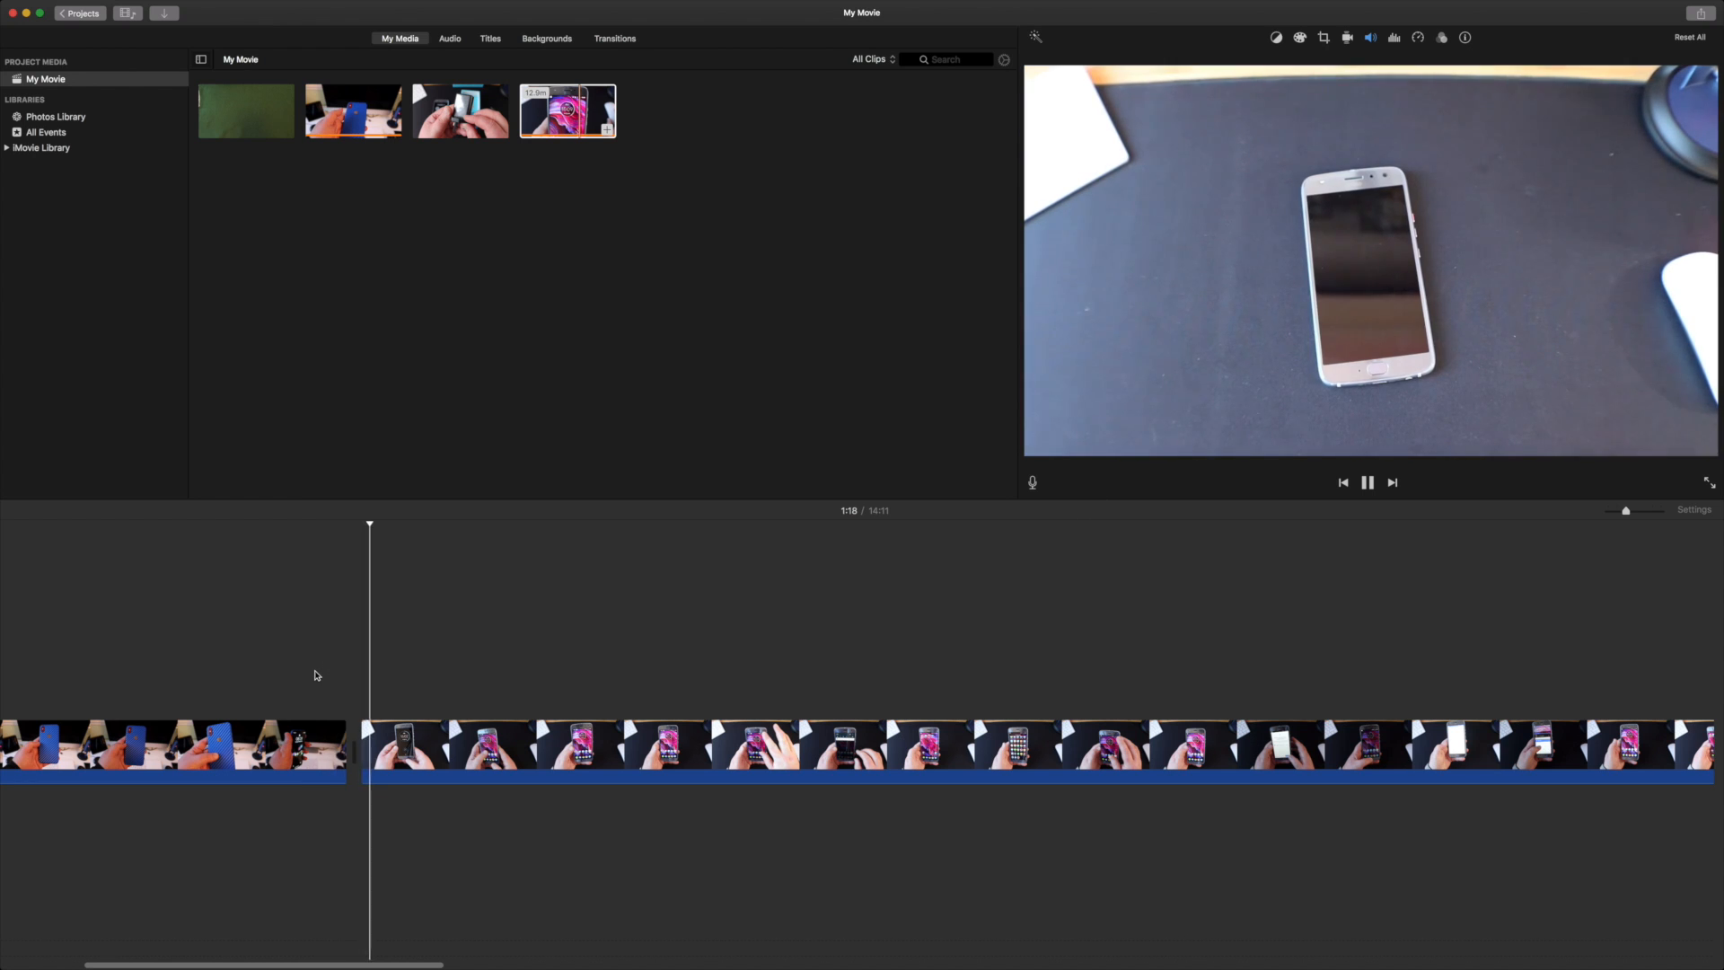
{"action": "left_click", "coordinate": [319, 680]}
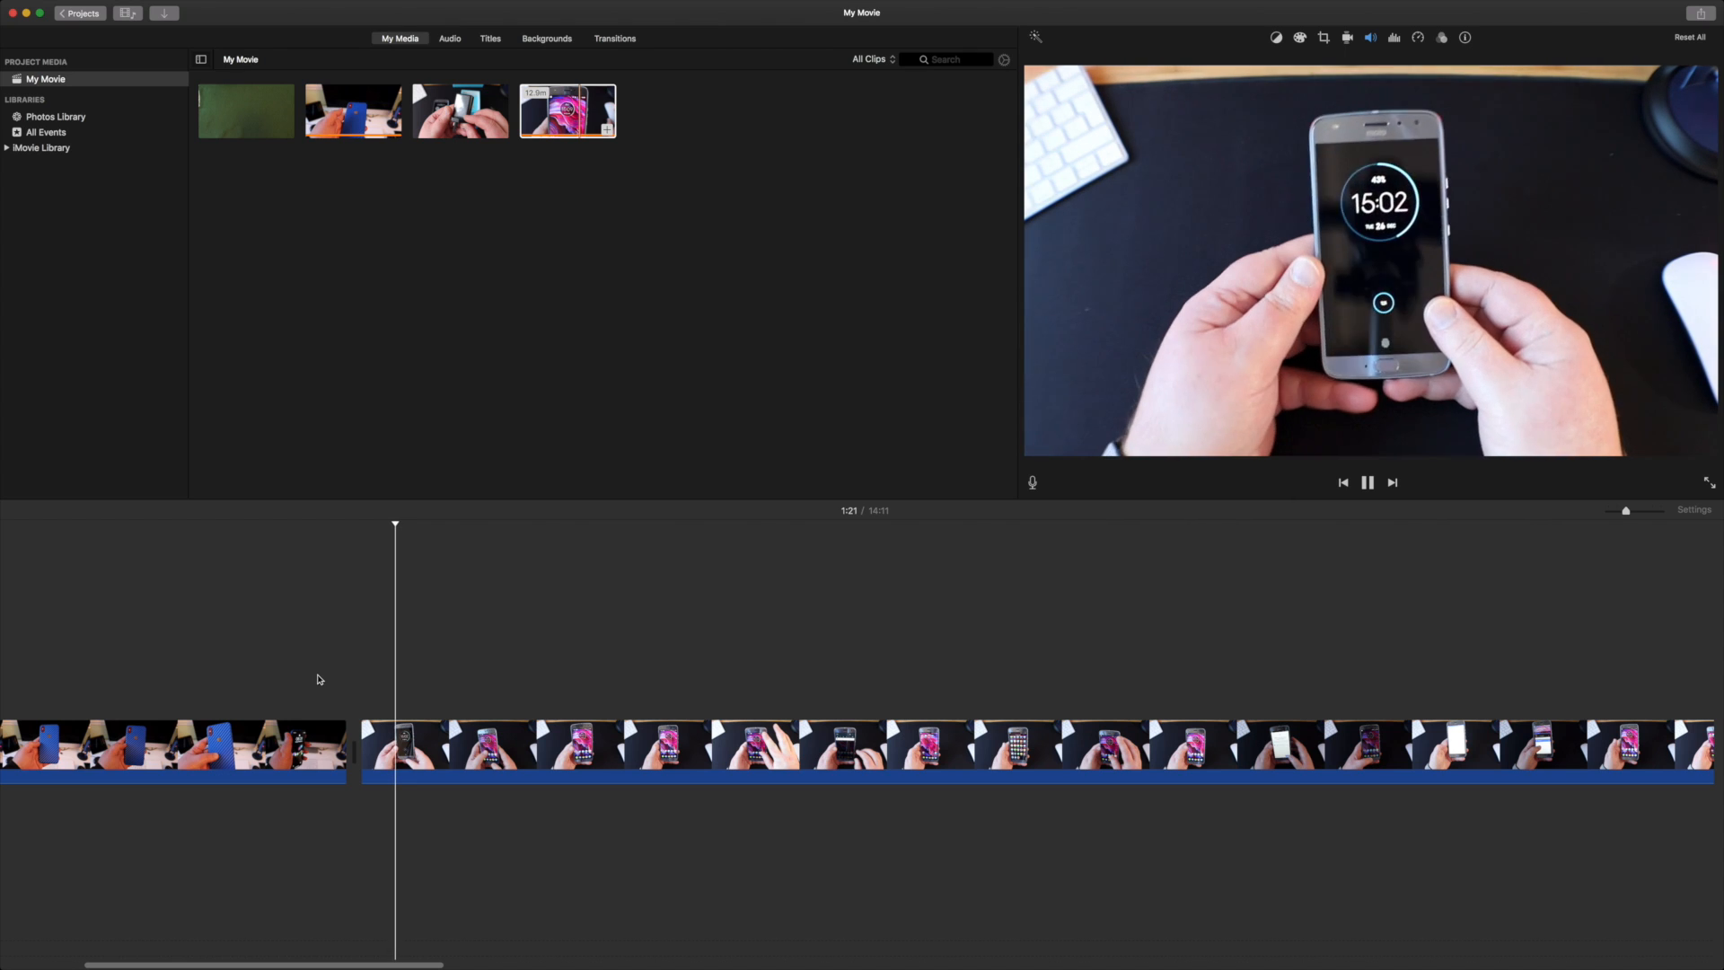
{"action": "key", "text": "space"}
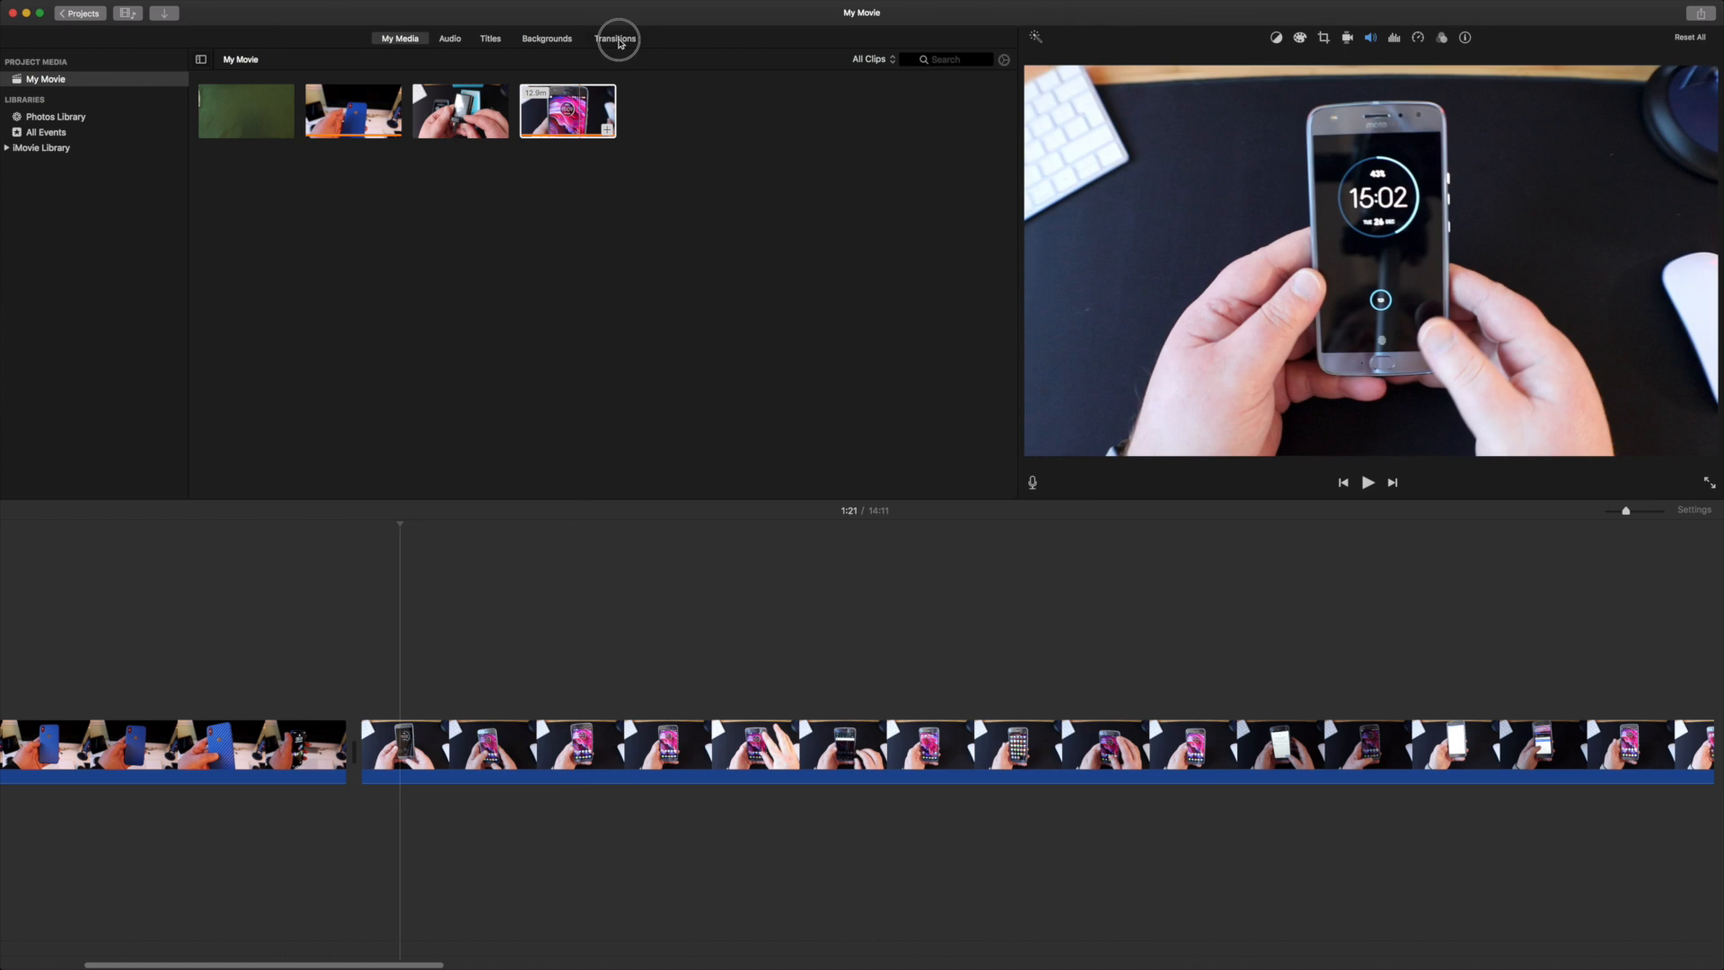
Add a Cross Blur transition between the iPhone clip and the Motorola clip on the timeline.
{"action": "left_click", "coordinate": [617, 39]}
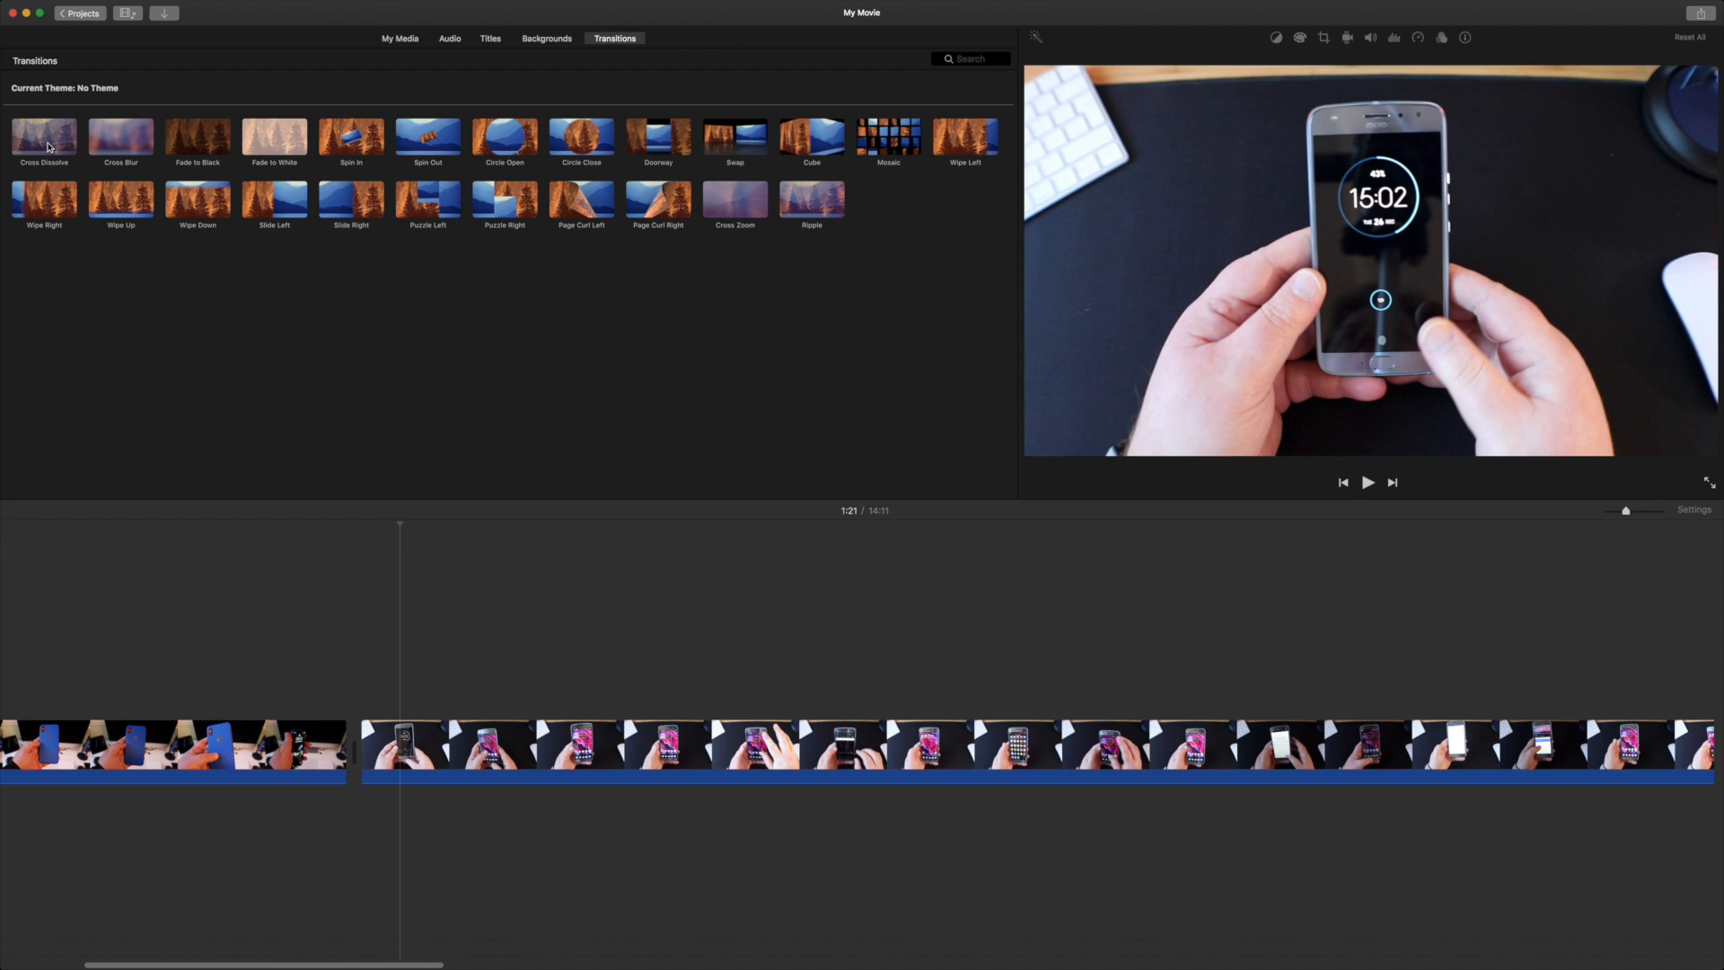
{"action": "left_click_drag", "start_coordinate": [120, 136], "coordinate": [330, 759]}
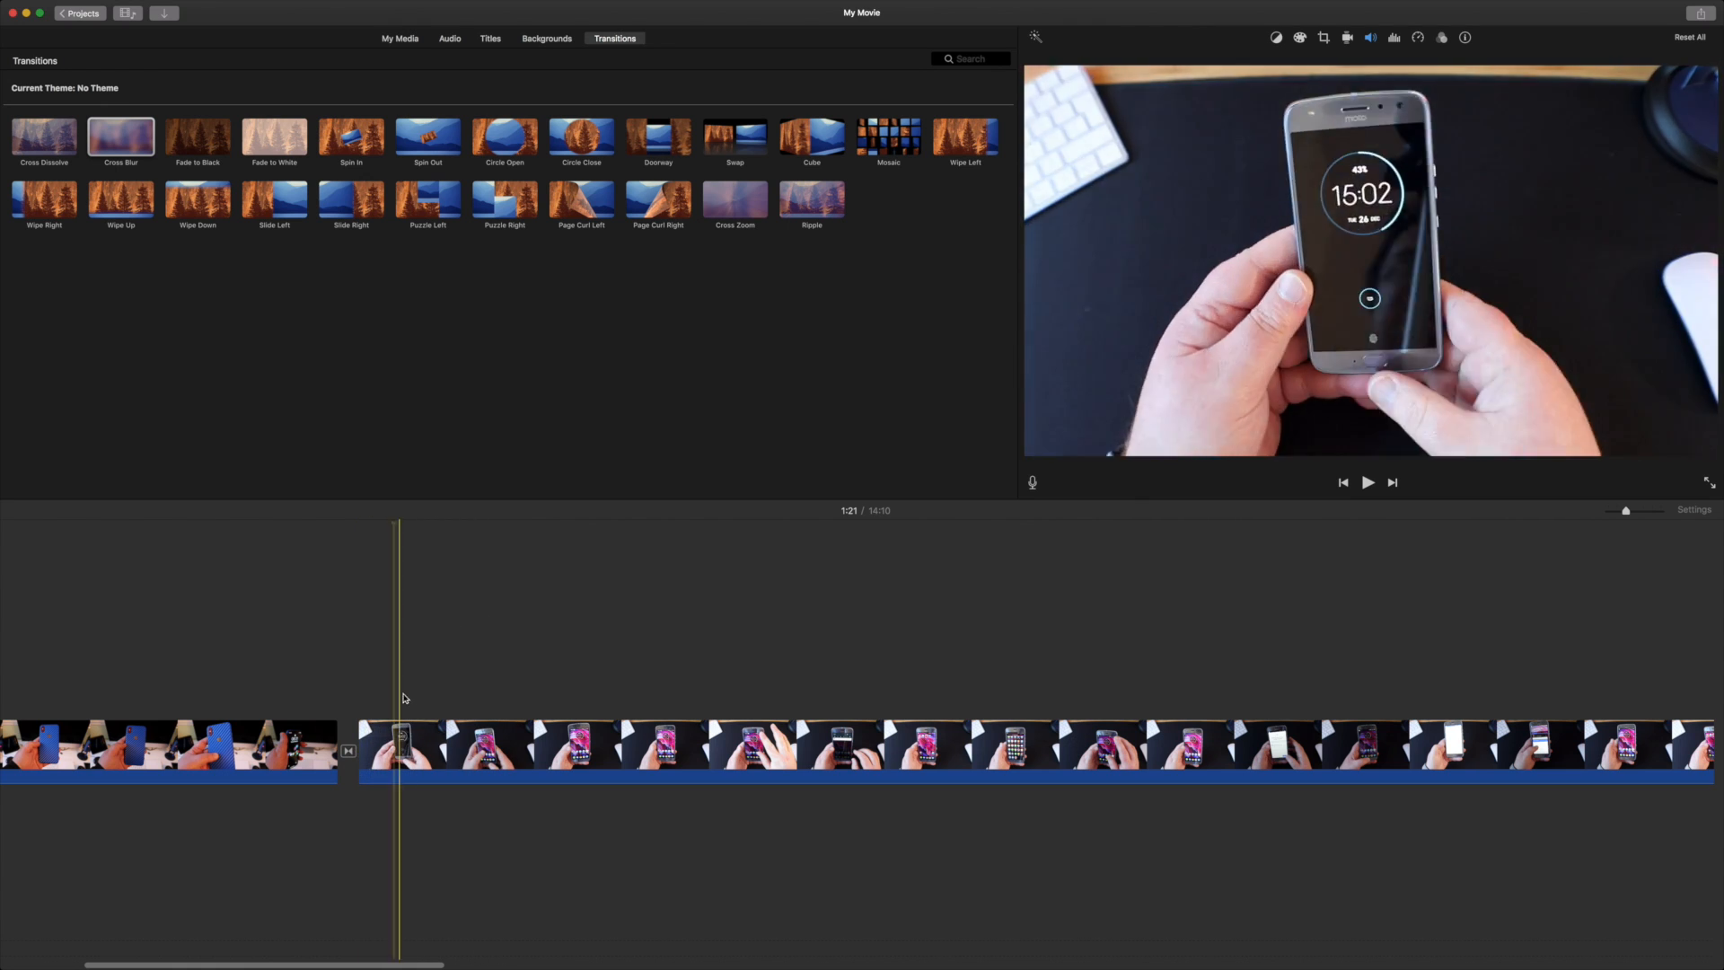
Trim the end of the Motorola clip so the whole movie runs about 1:49.
{"action": "scroll", "coordinate": [866, 644], "scroll_direction": "right", "scroll_amount": 2}
{"action": "scroll", "coordinate": [866, 644], "scroll_direction": "right", "scroll_amount": 10}
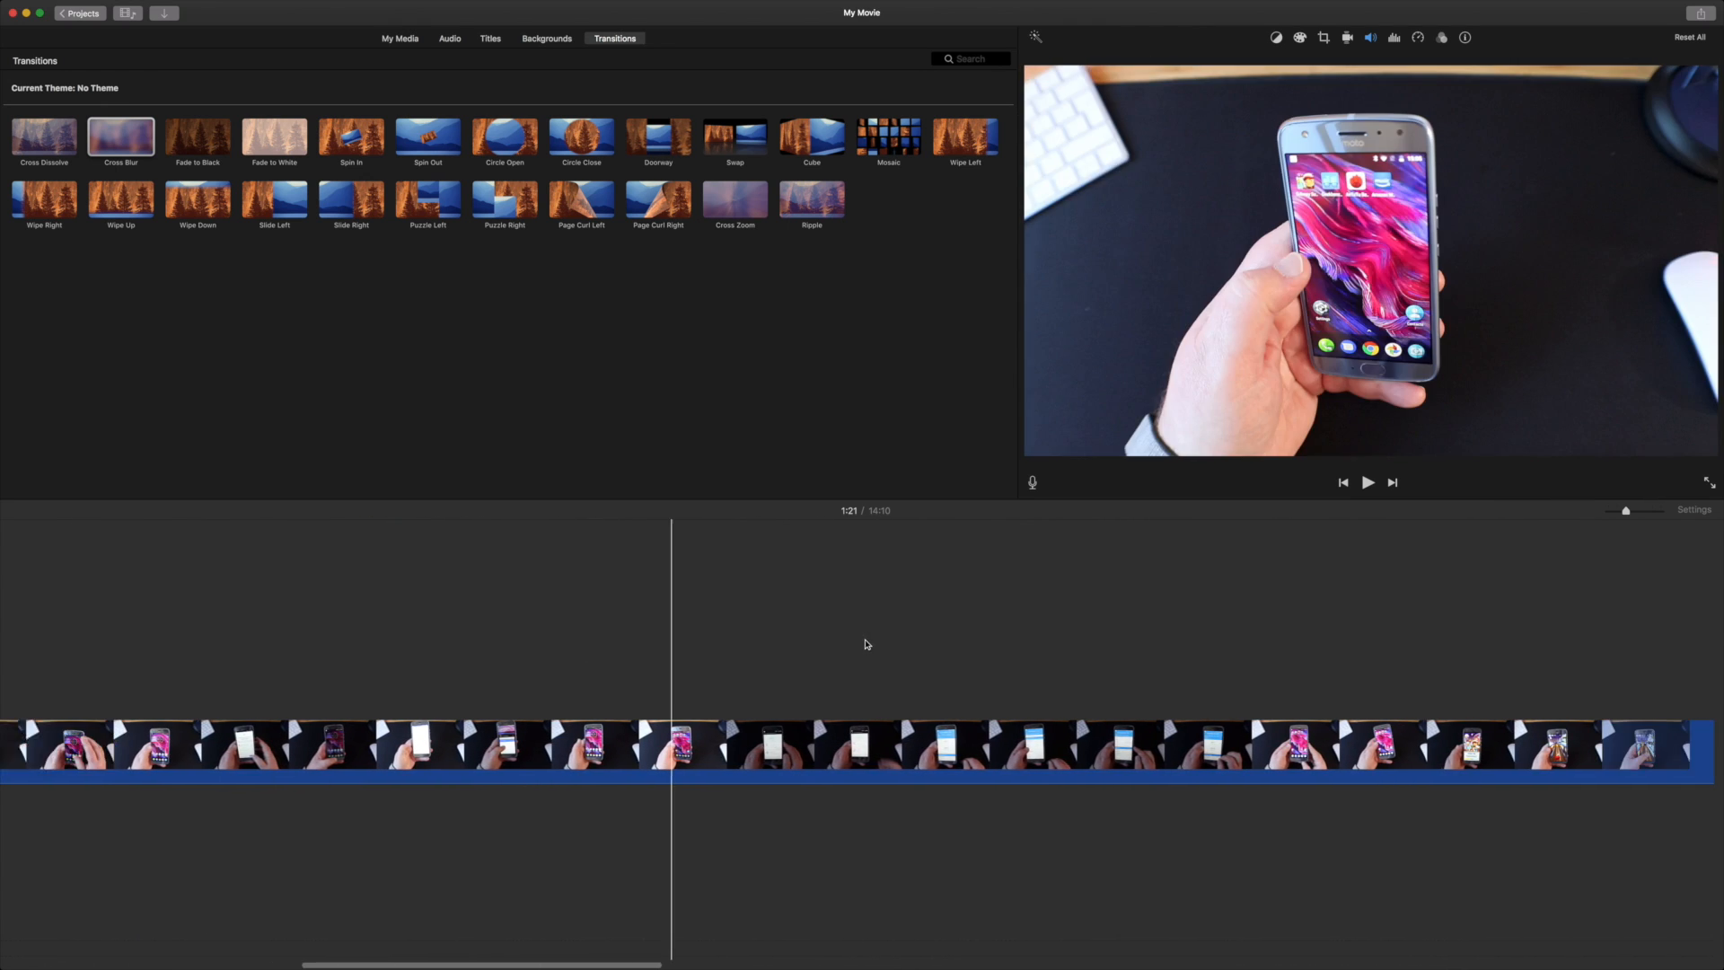
{"action": "scroll", "coordinate": [866, 644], "scroll_direction": "right", "scroll_amount": 10}
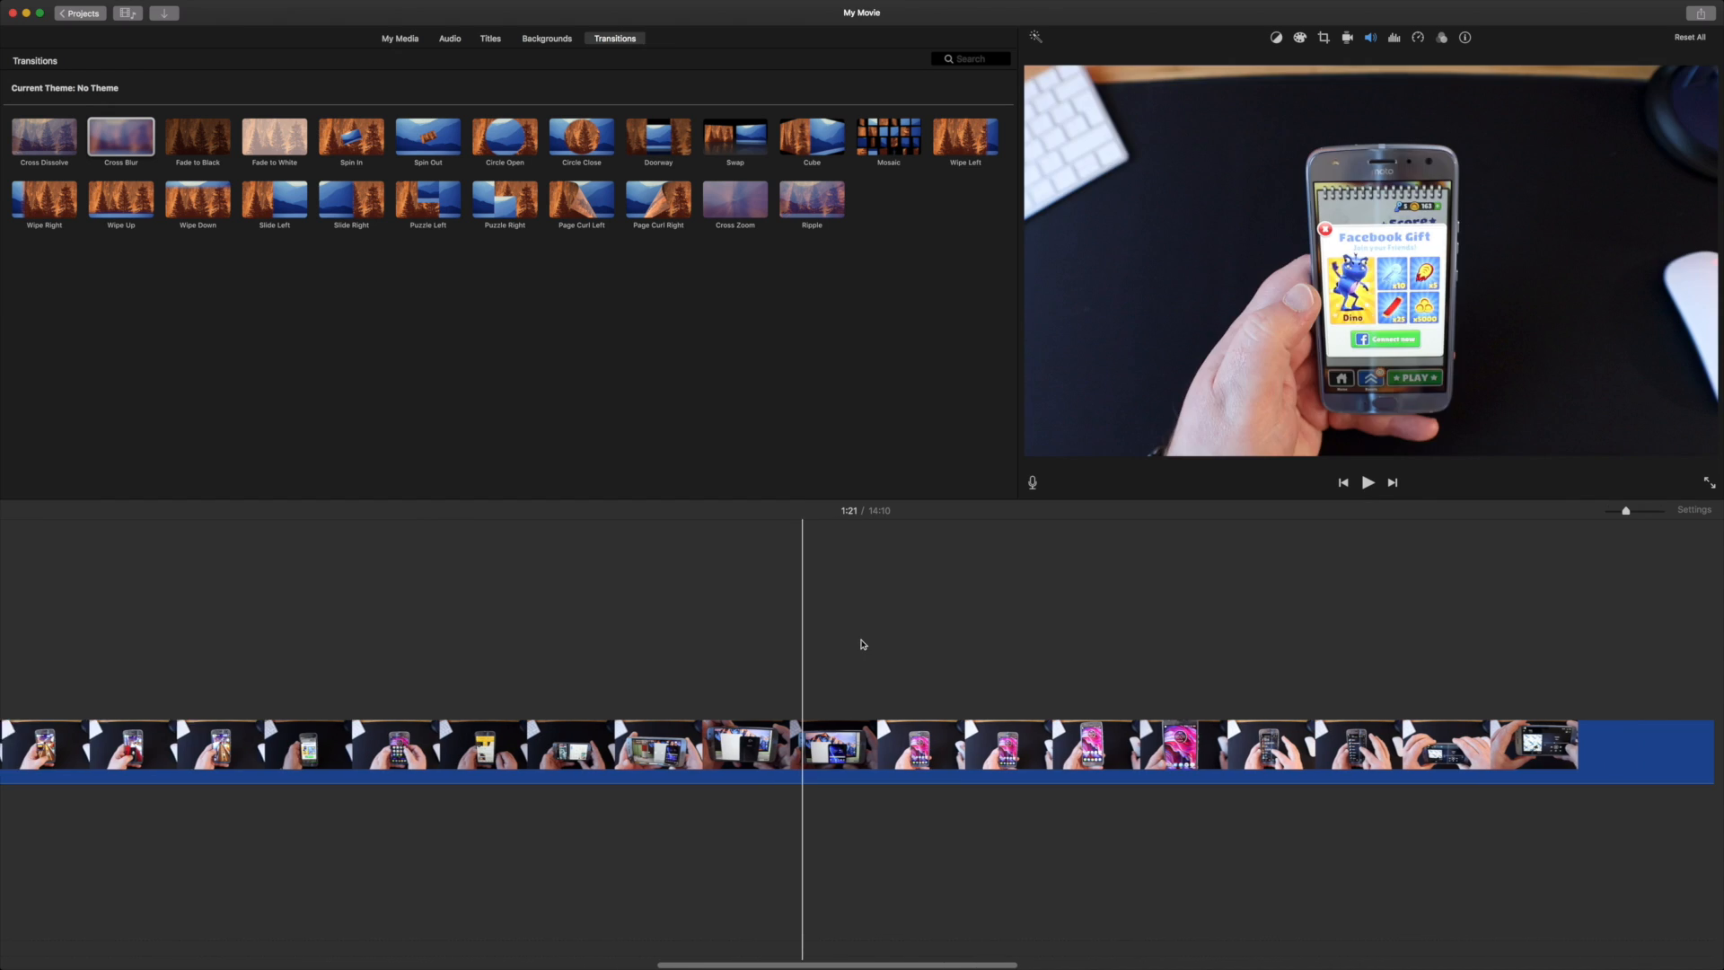
{"action": "scroll", "coordinate": [862, 644], "scroll_direction": "right", "scroll_amount": 12}
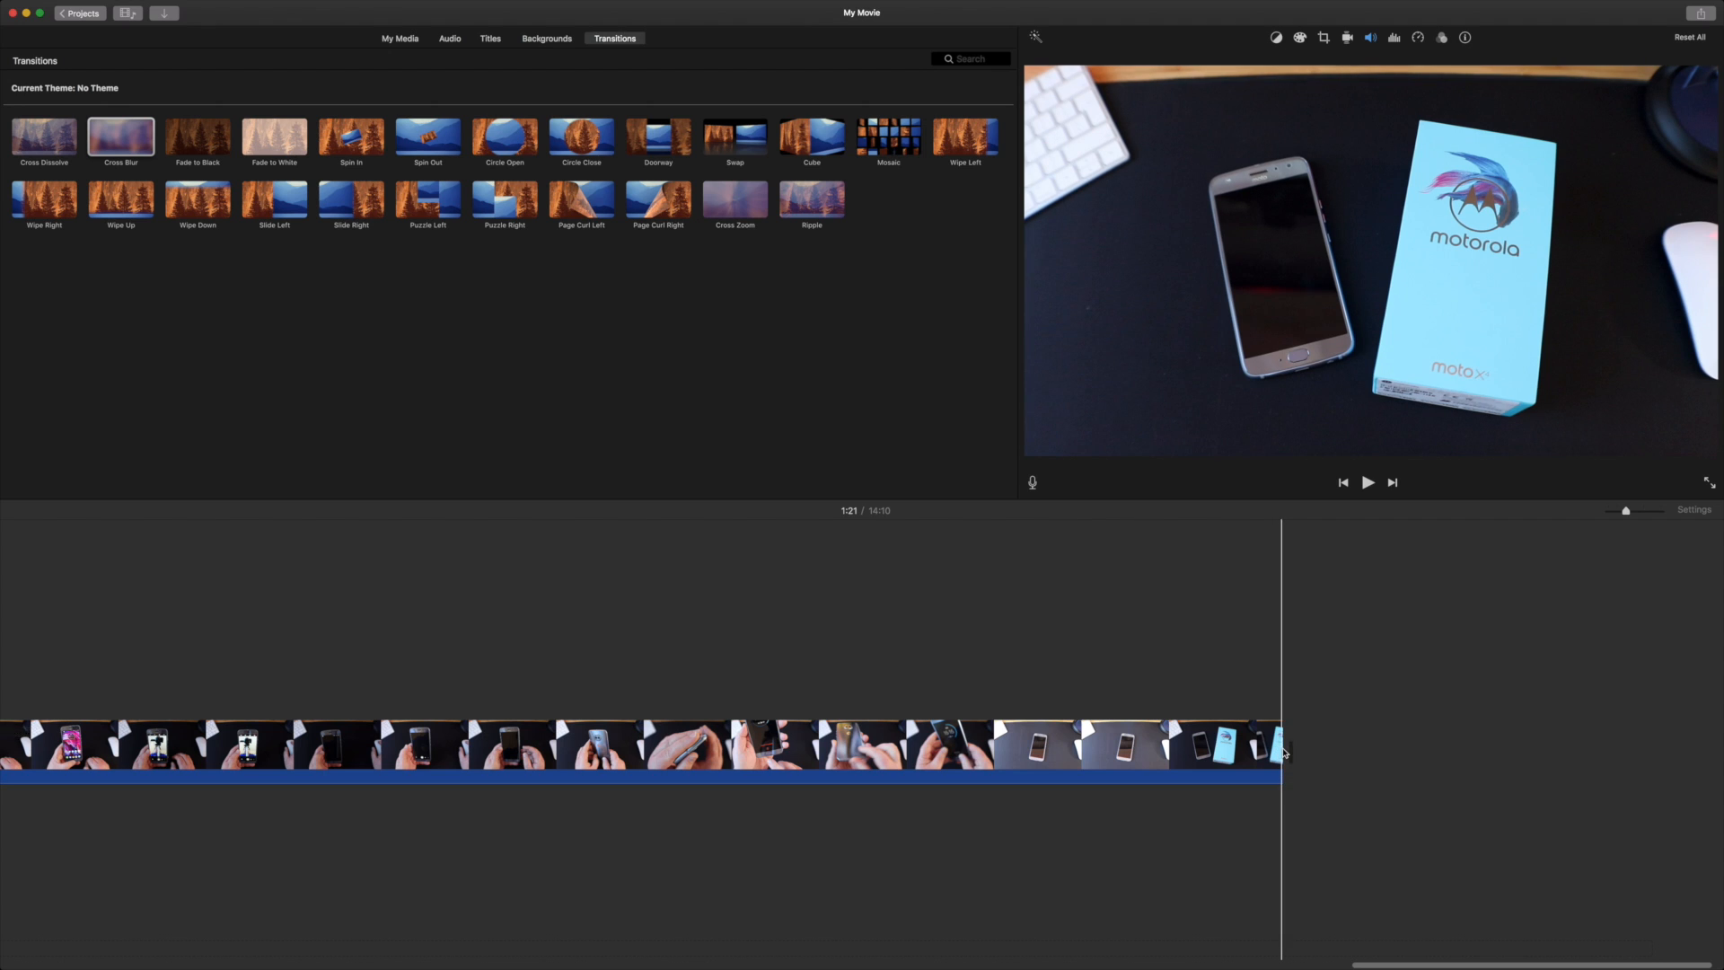
{"action": "left_click_drag", "start_coordinate": [1284, 749], "coordinate": [55, 763]}
{"action": "left_click_drag", "start_coordinate": [164, 766], "coordinate": [696, 778]}
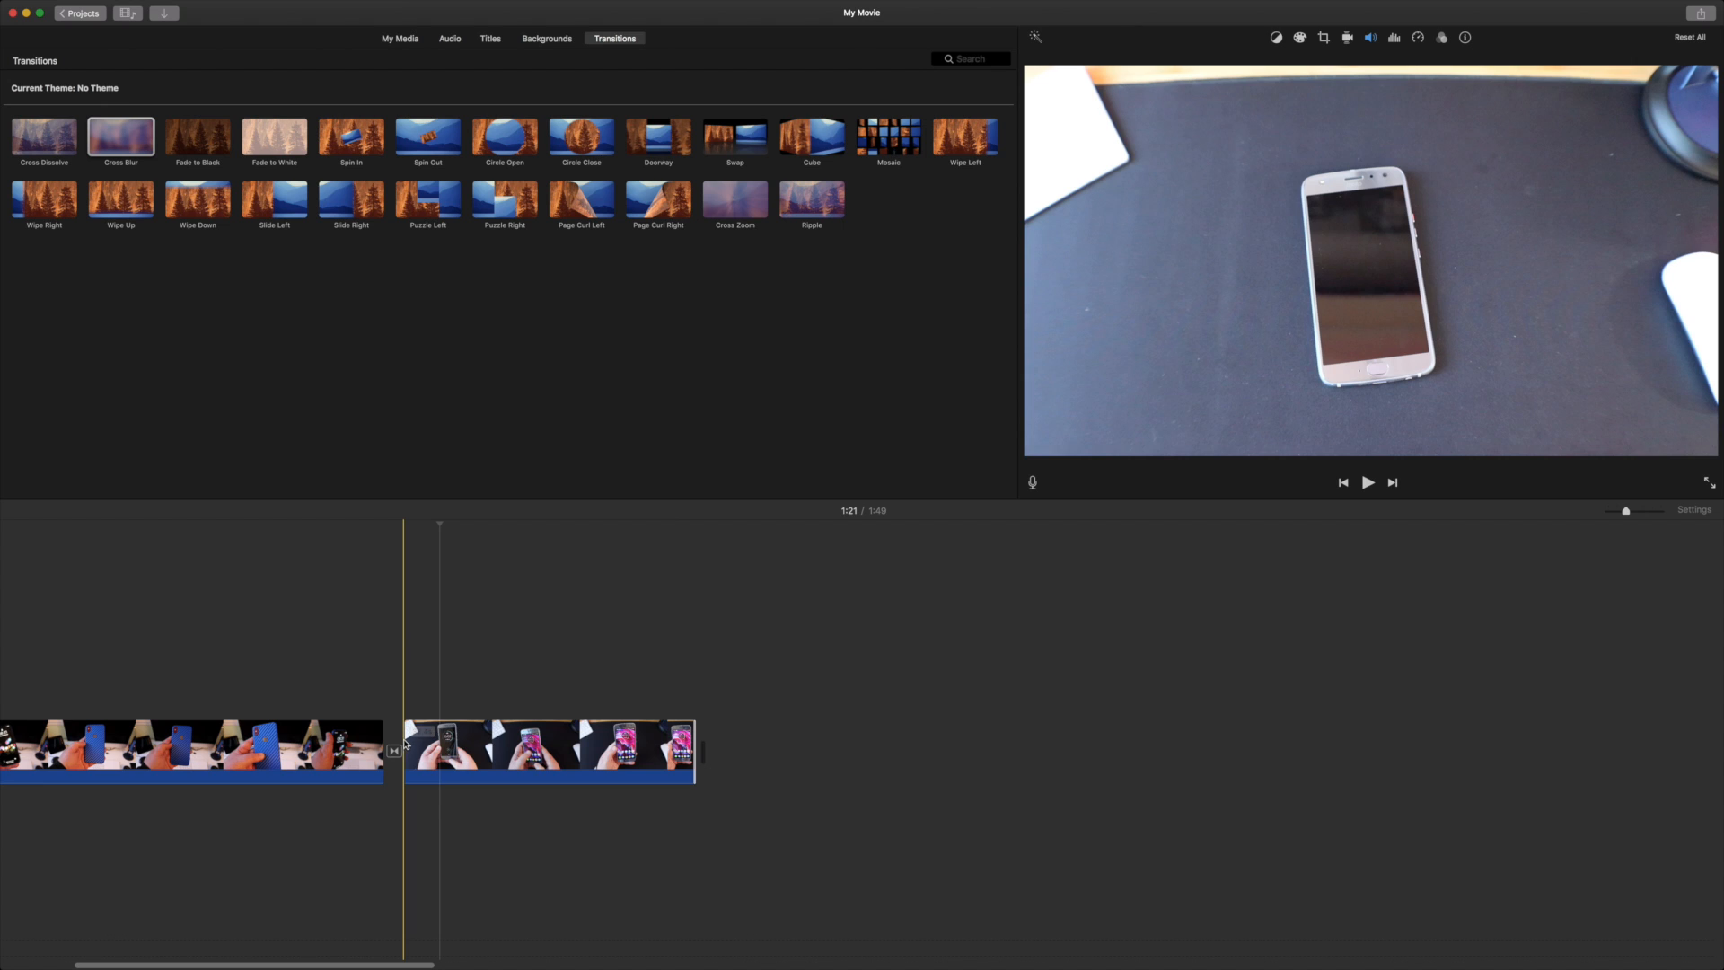
Trim the start of the Motorola clip and shorten the end of the iPhone clip, bringing the movie to about 1:16.
{"action": "left_click_drag", "start_coordinate": [399, 740], "coordinate": [798, 765]}
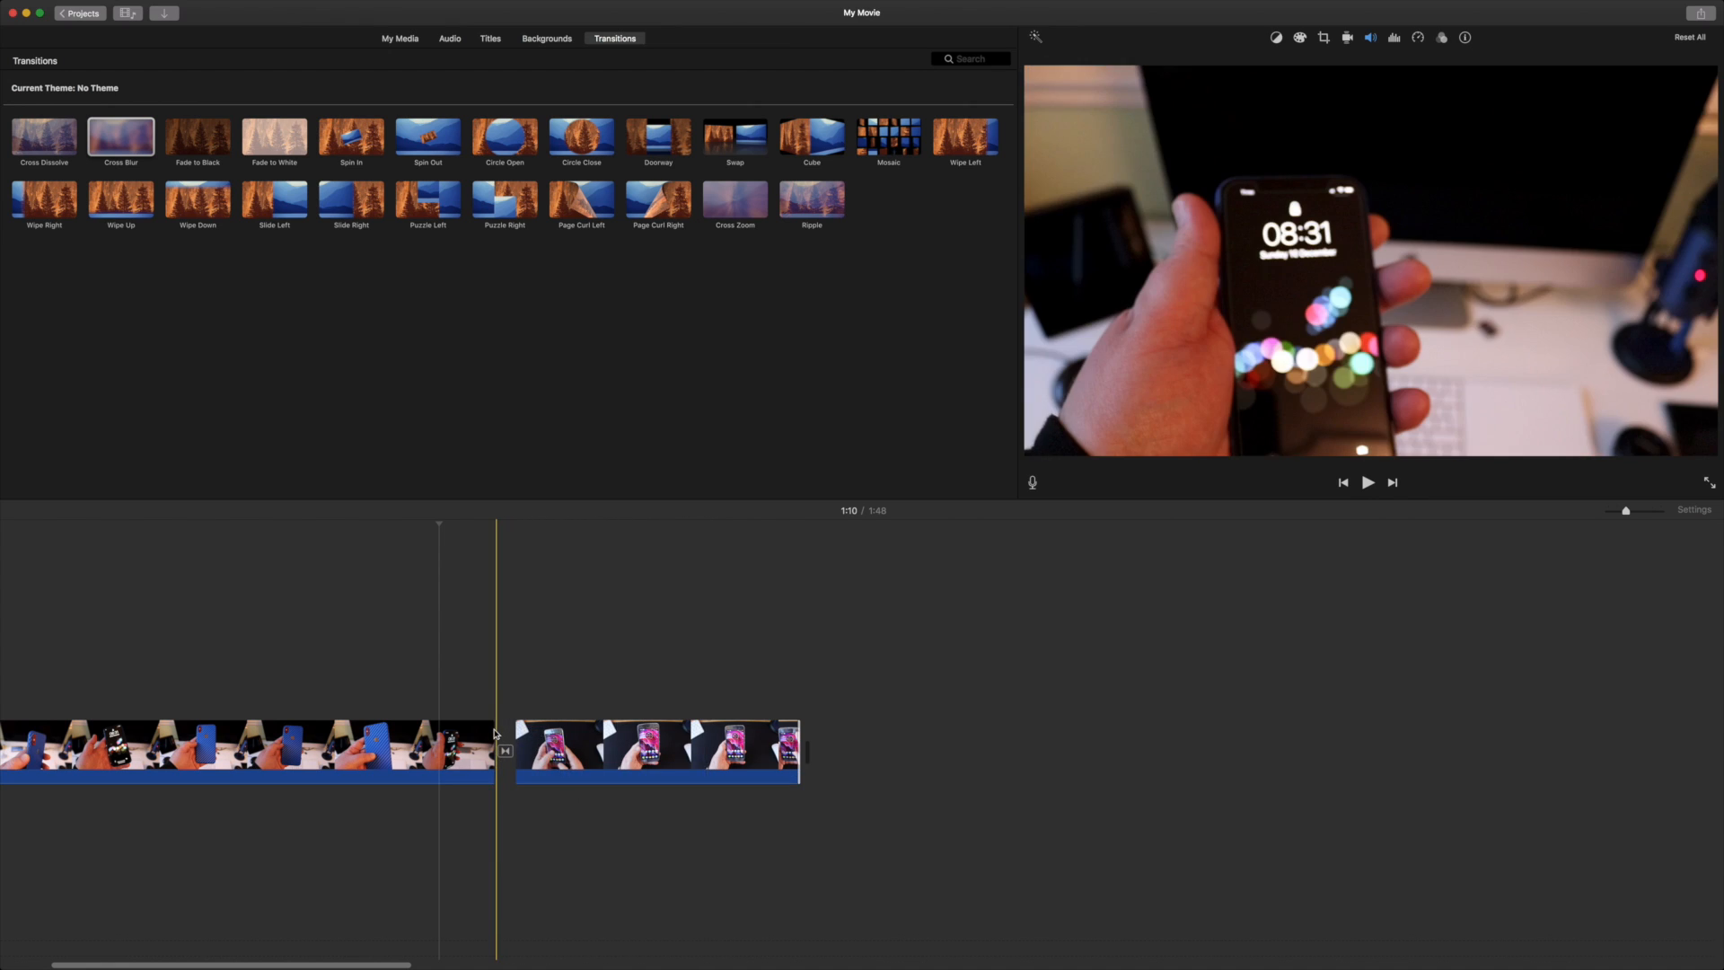
{"action": "left_click_drag", "start_coordinate": [492, 734], "coordinate": [199, 734]}
{"action": "scroll", "coordinate": [395, 682], "scroll_direction": "left", "scroll_amount": 5}
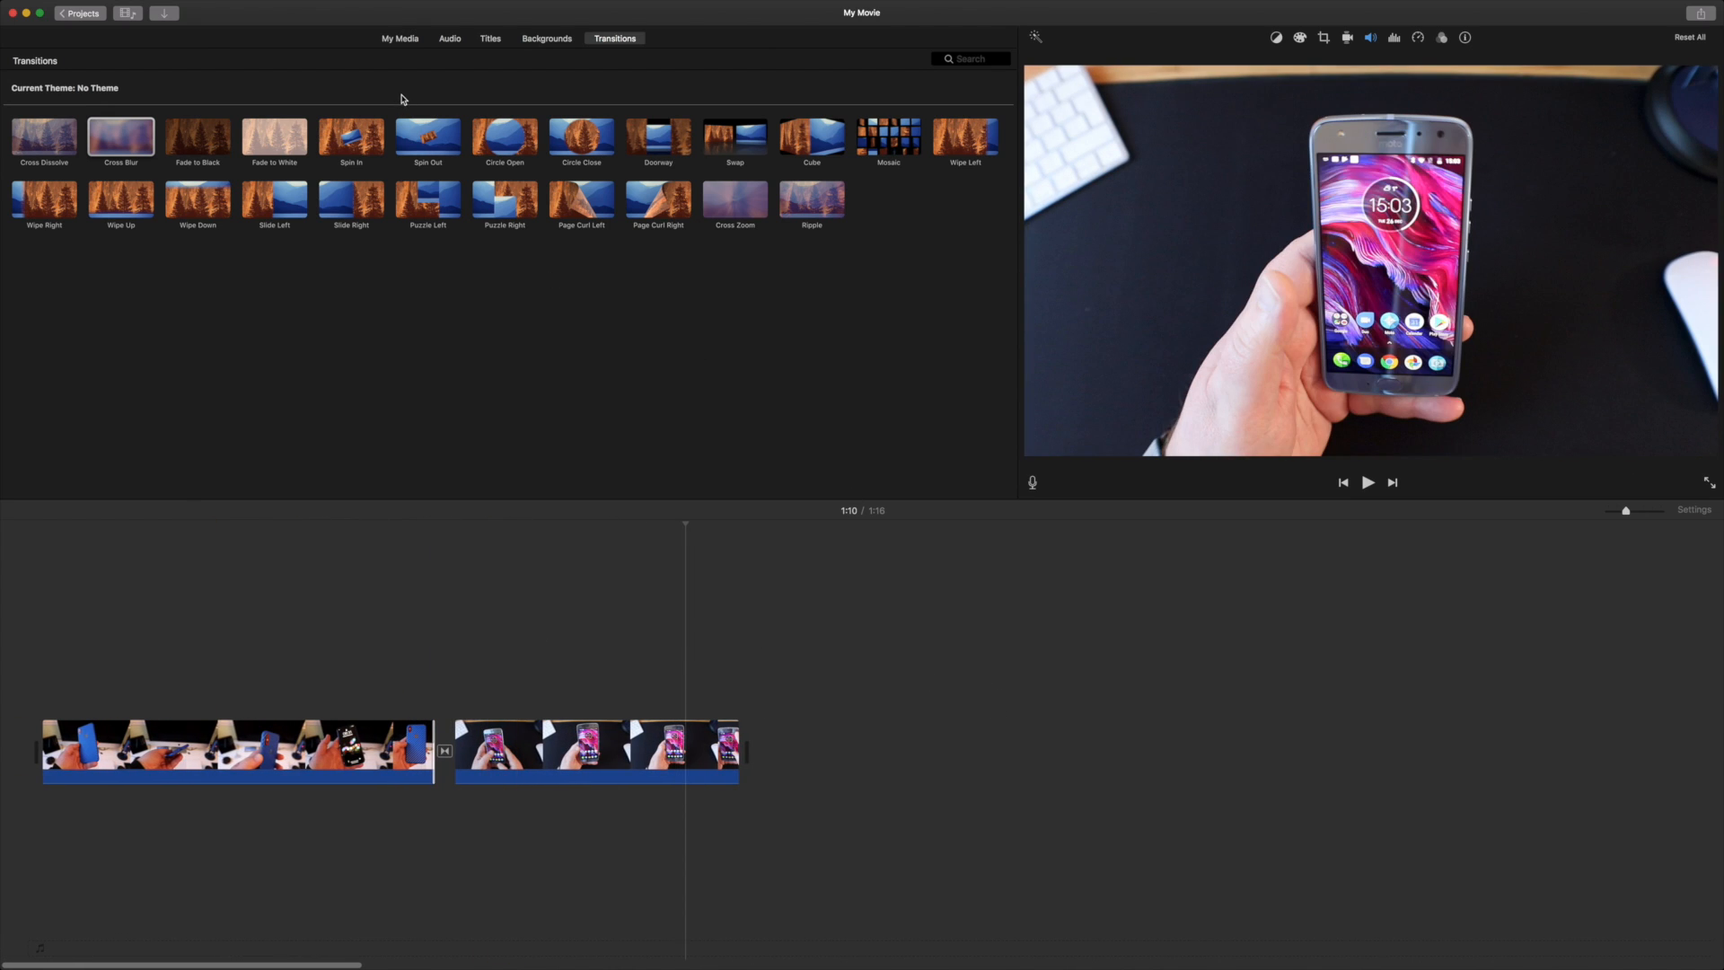
Add the green-background Alcatel Pixi 4 clip to the timeline after the Motorola clip and look through its footage.
{"action": "left_click", "coordinate": [400, 38]}
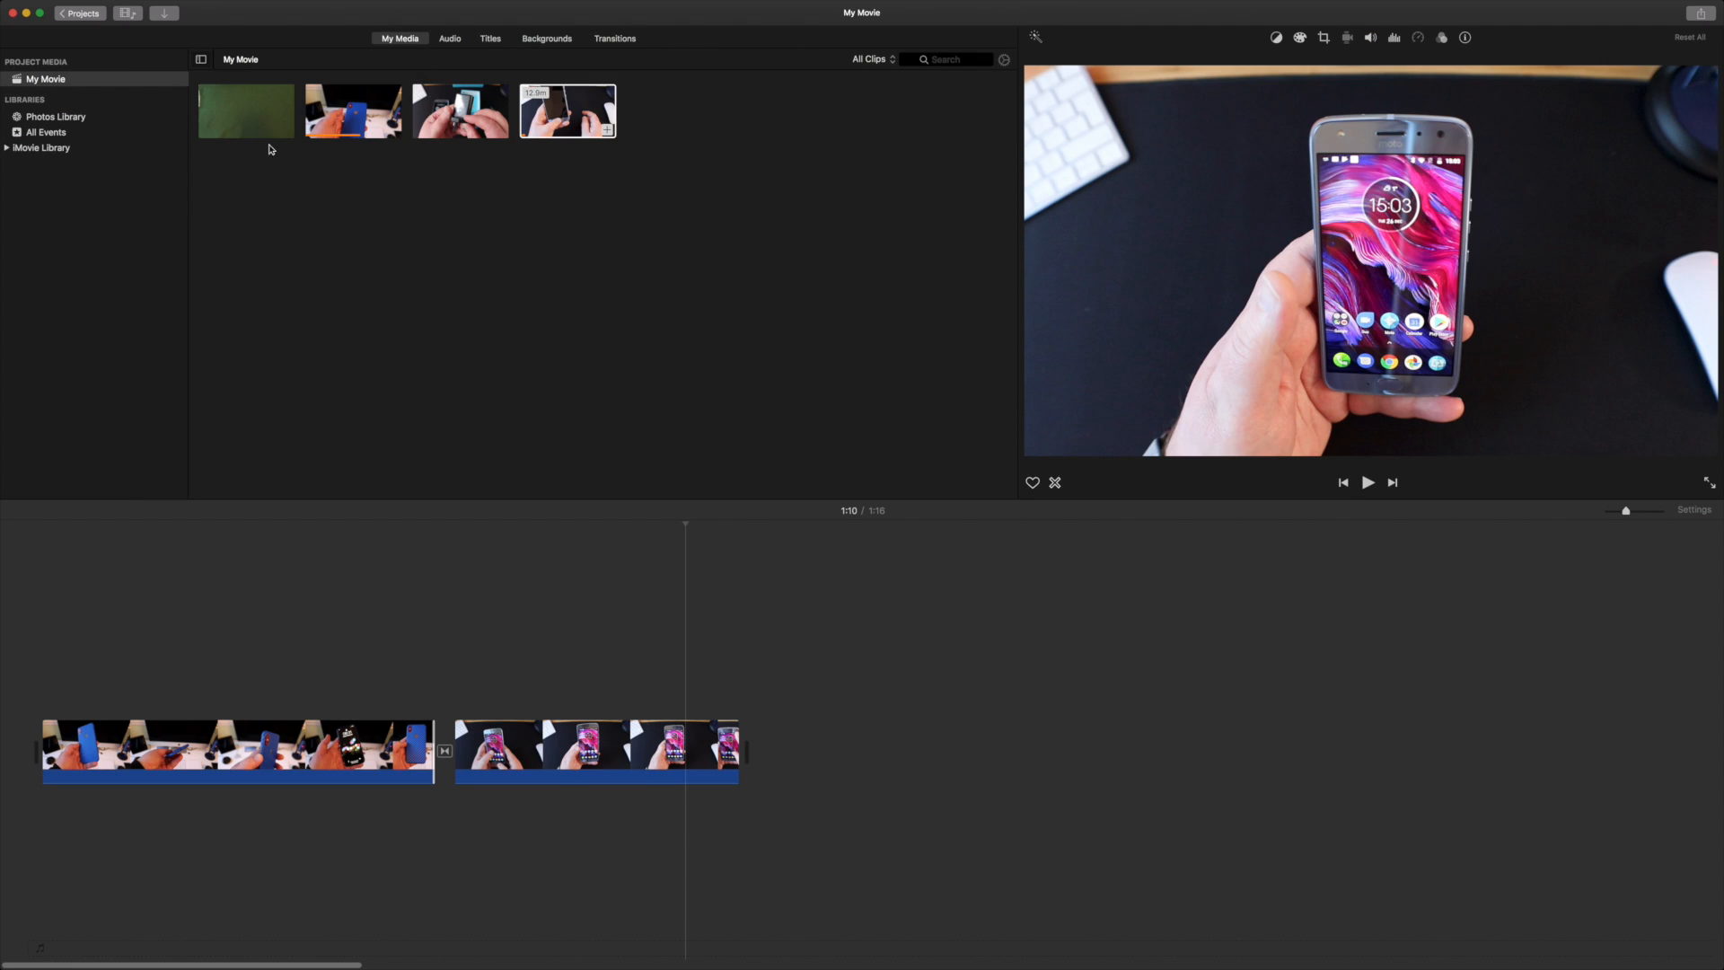
{"action": "left_click_drag", "start_coordinate": [256, 120], "coordinate": [791, 753]}
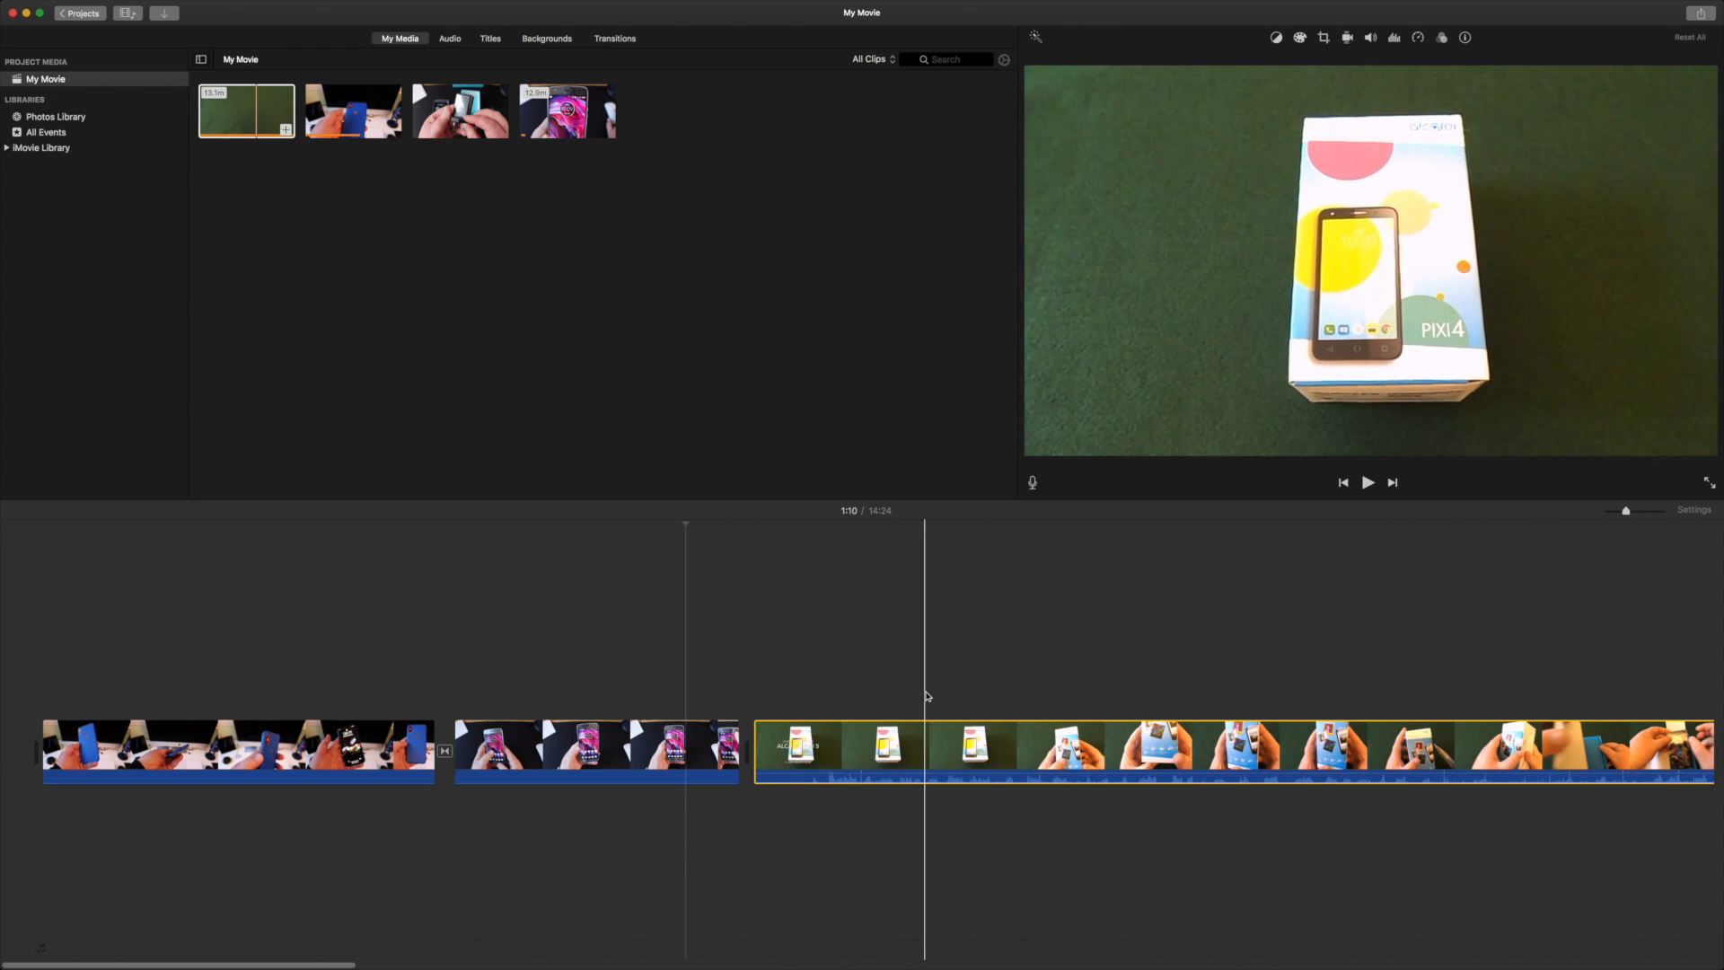
{"action": "scroll", "coordinate": [927, 696], "scroll_direction": "right", "scroll_amount": 15}
{"action": "scroll", "coordinate": [927, 696], "scroll_direction": "right", "scroll_amount": 10}
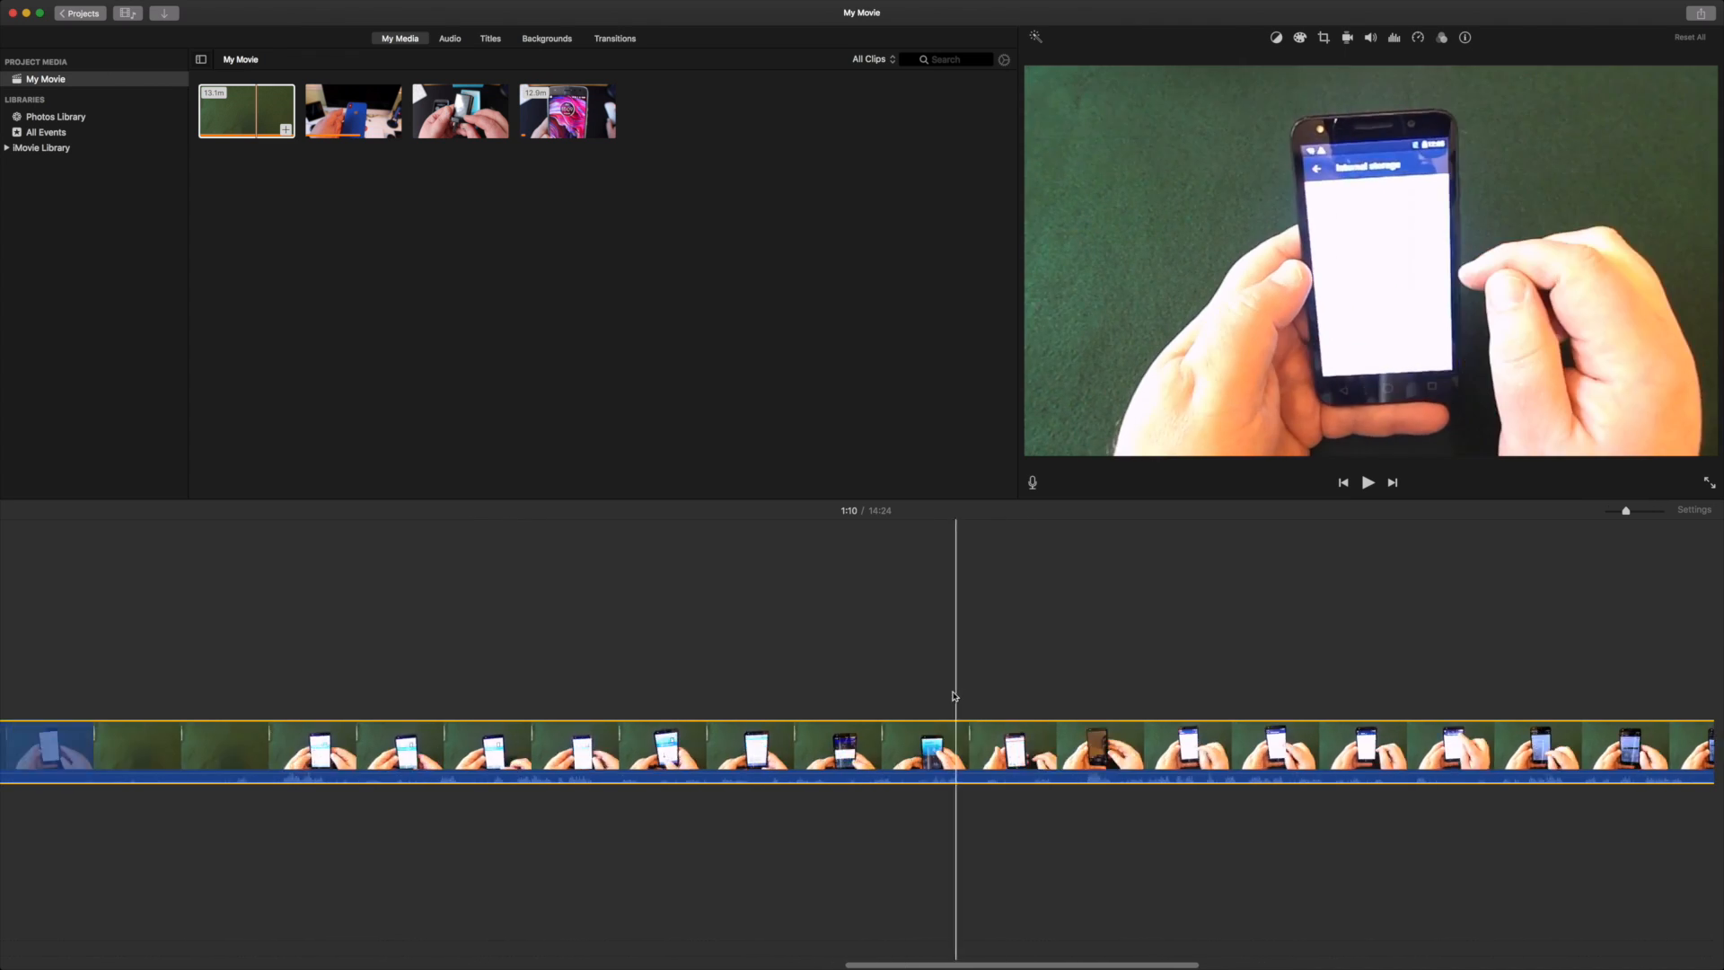
{"action": "scroll", "coordinate": [982, 696], "scroll_direction": "left", "scroll_amount": 15}
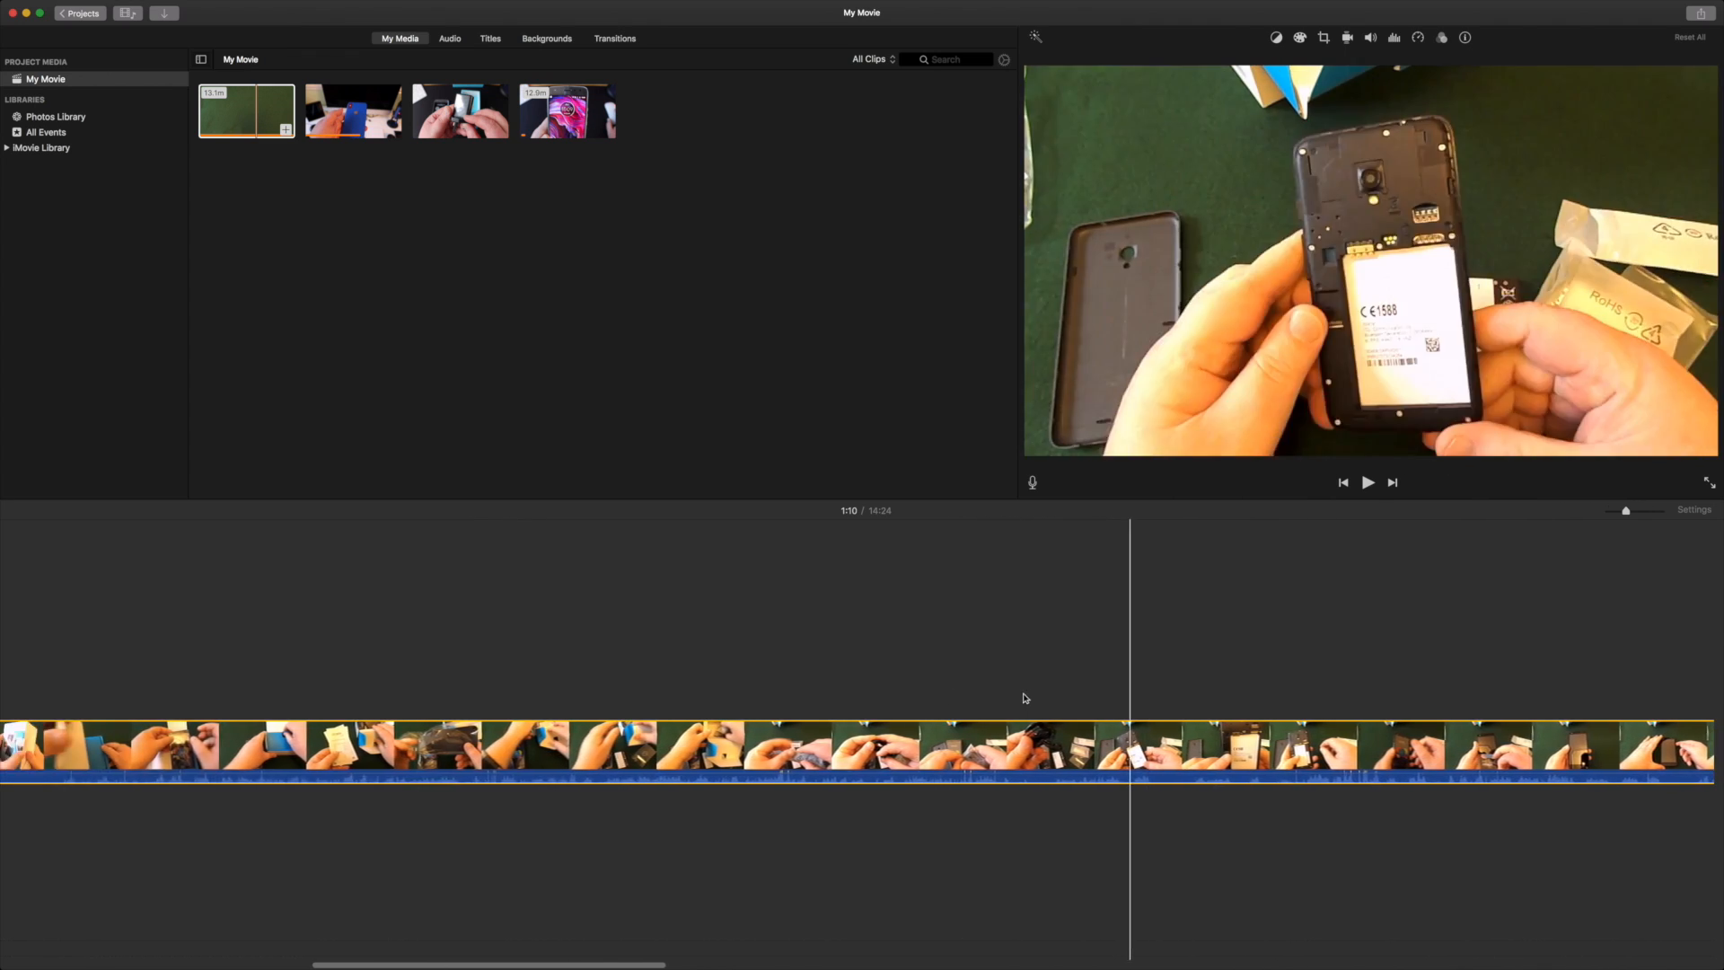
{"action": "scroll", "coordinate": [1026, 697], "scroll_direction": "left", "scroll_amount": 15}
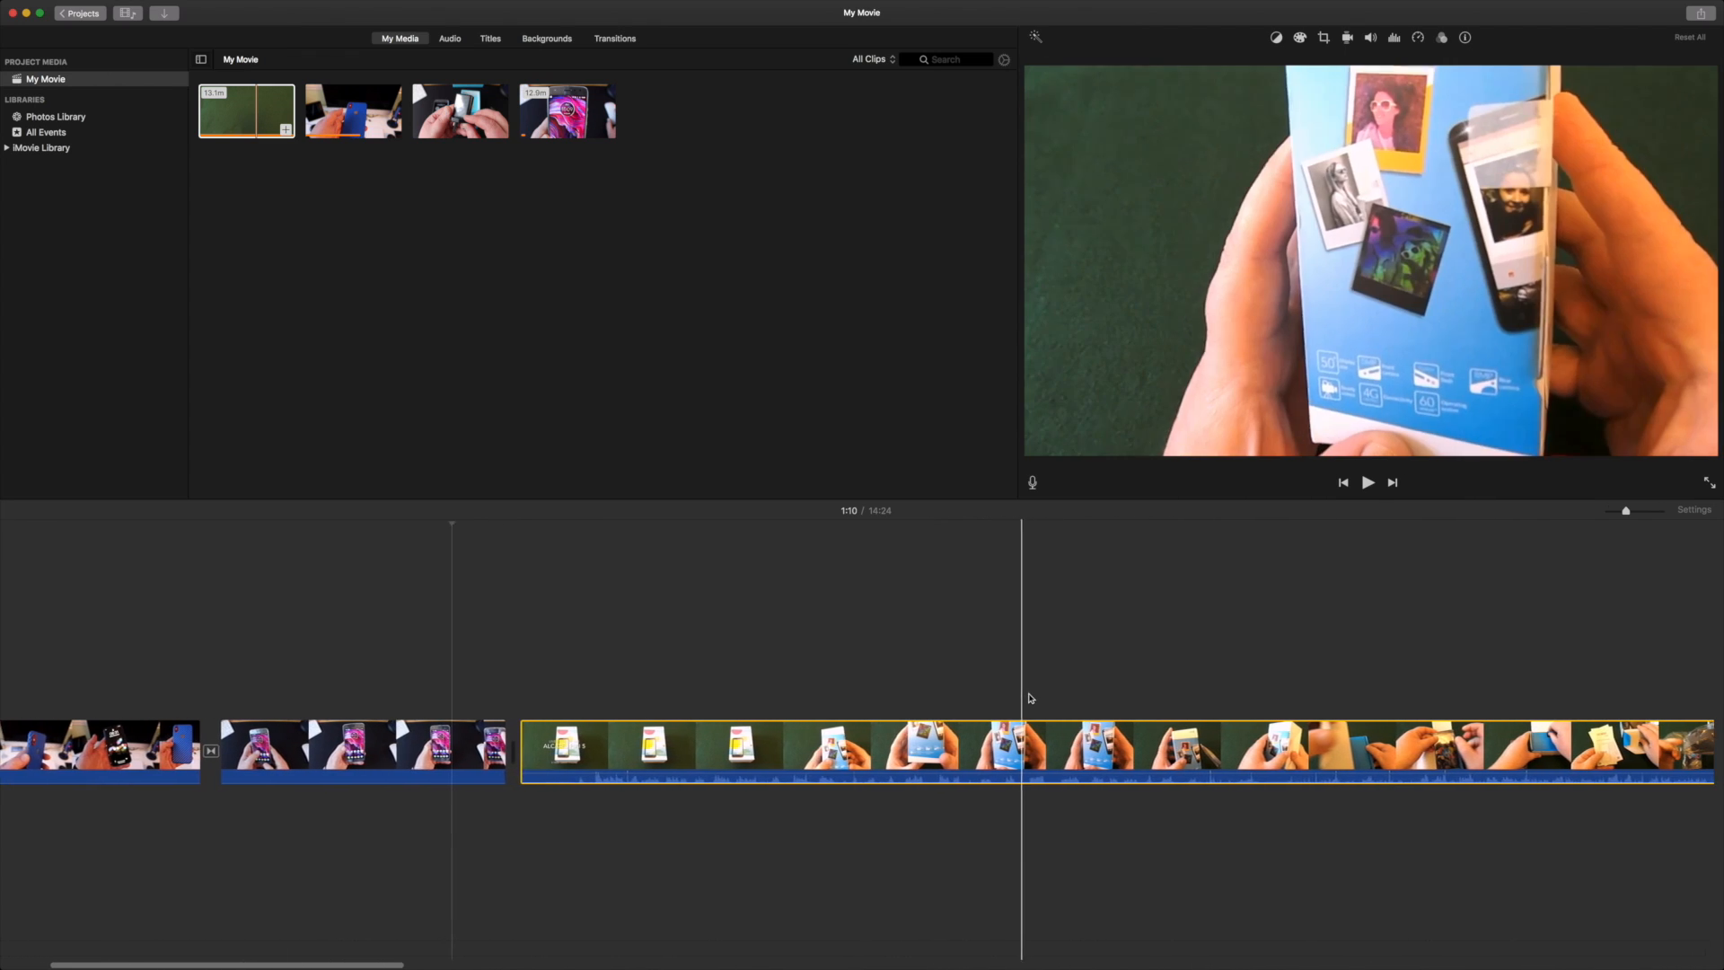
{"action": "scroll", "coordinate": [1031, 698], "scroll_direction": "right", "scroll_amount": 2}
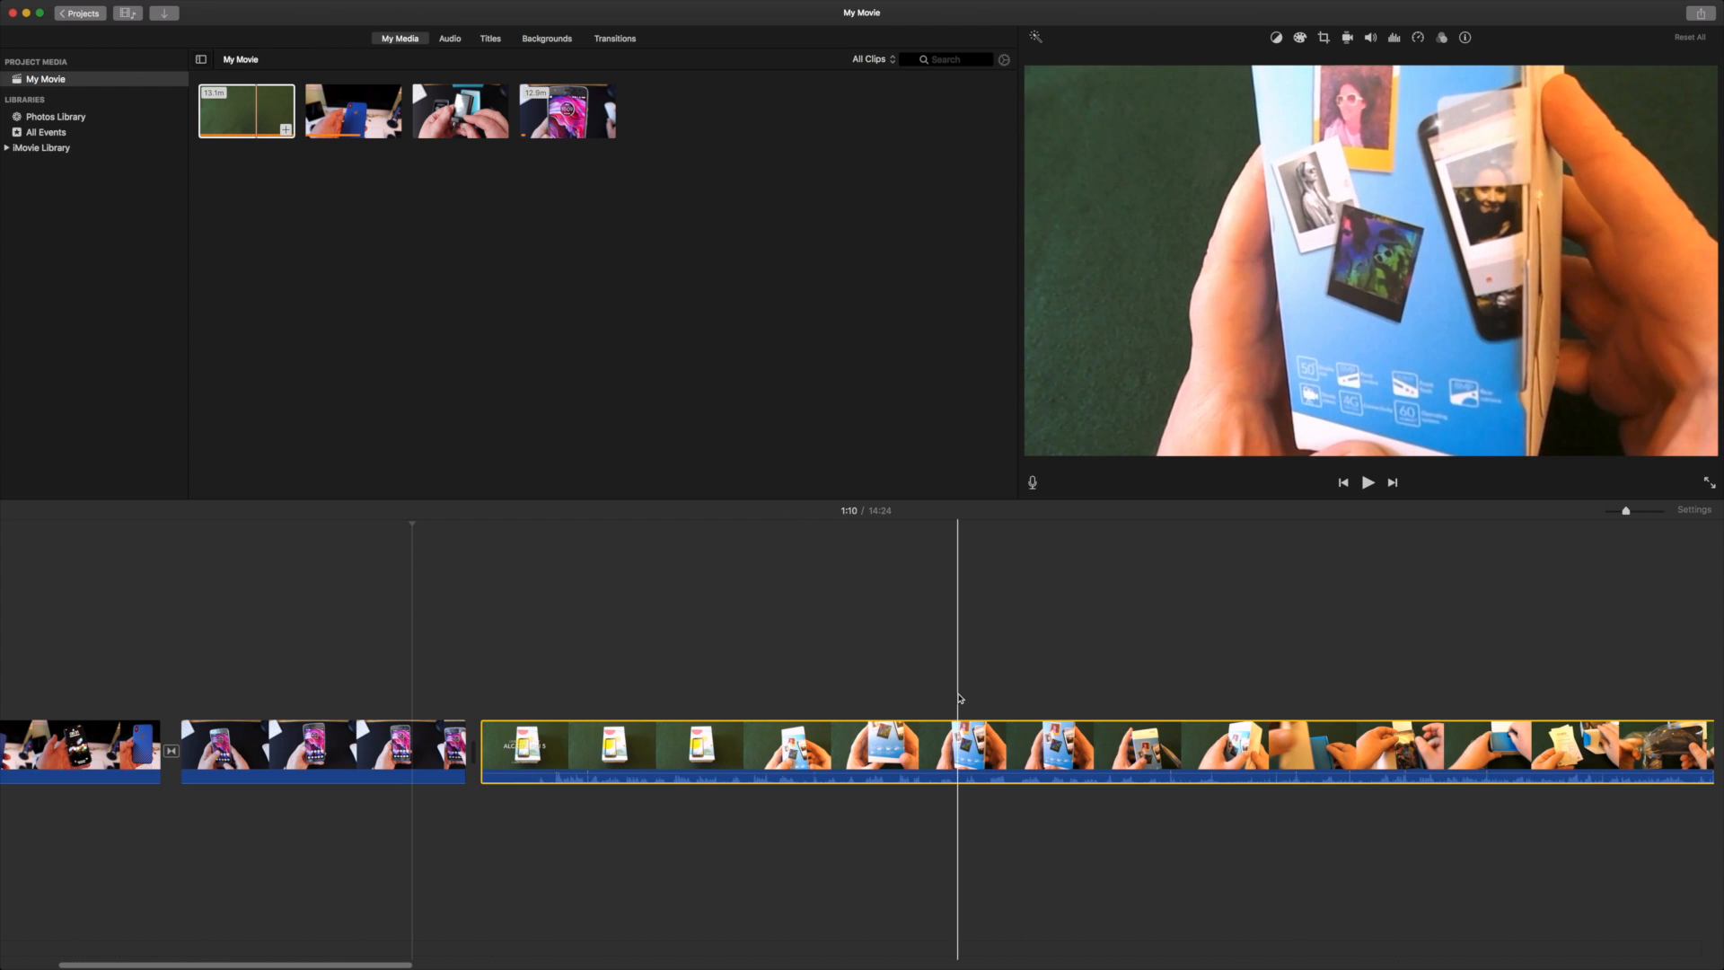
{"action": "scroll", "coordinate": [1086, 687], "scroll_direction": "left", "scroll_amount": 1}
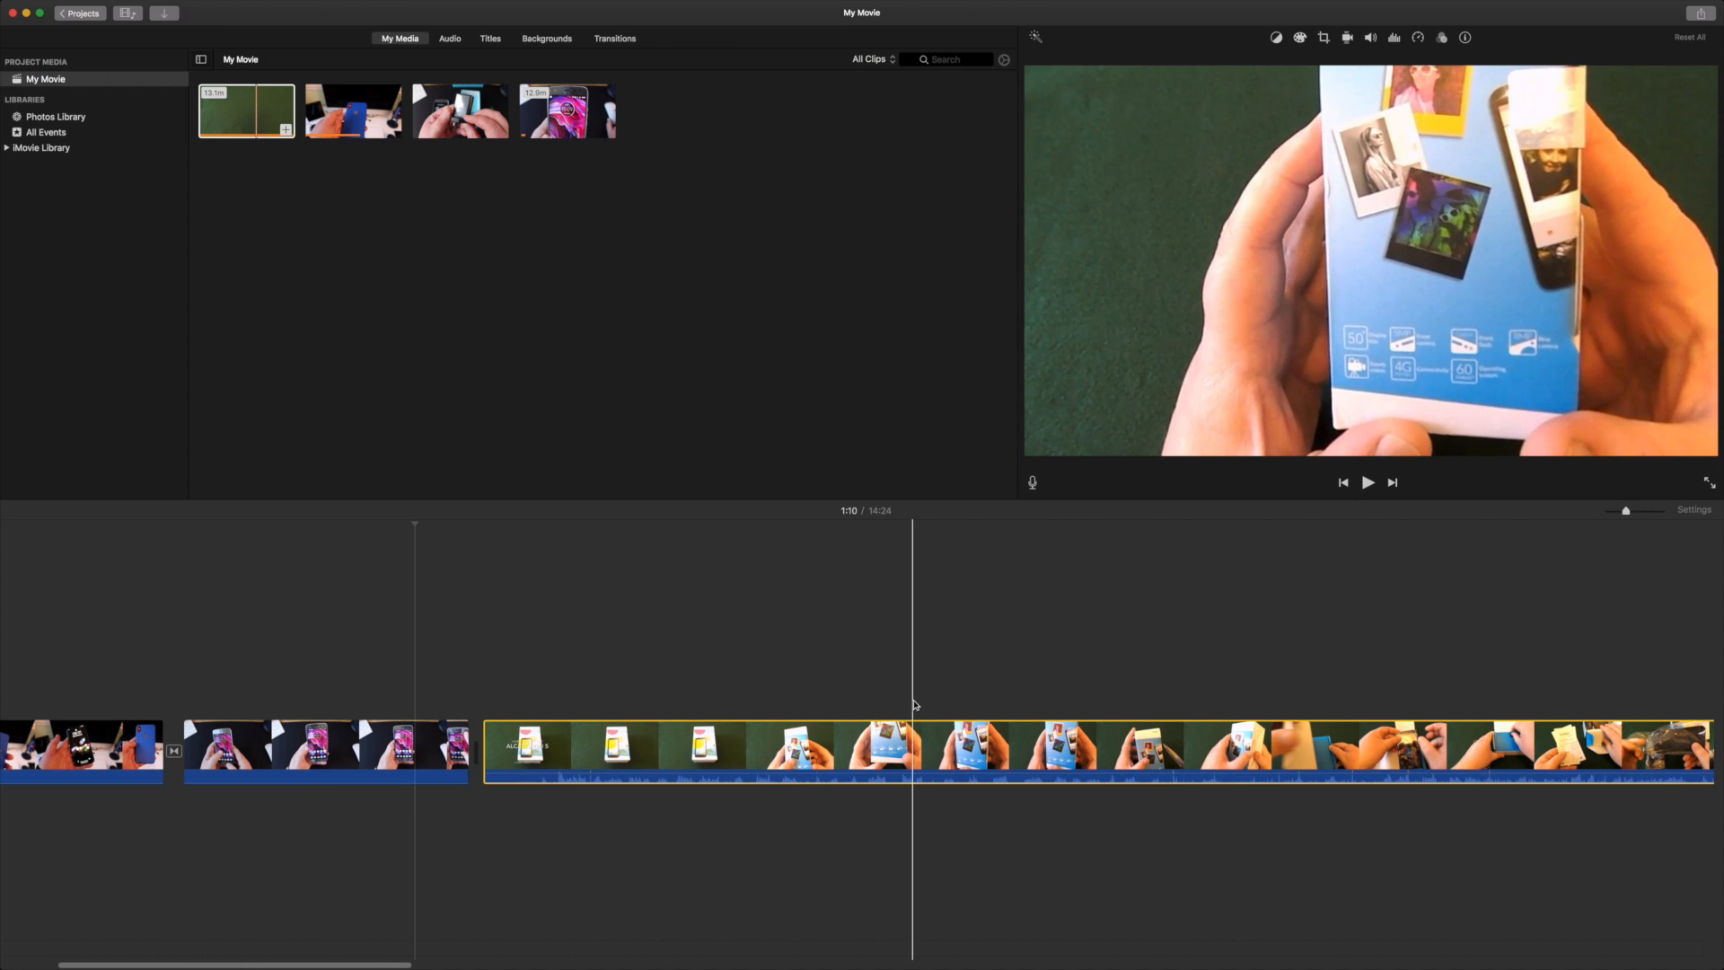
Play parts of the Alcatel and Motorola clips to compare their sound, and mute the Alcatel clip's audio.
{"action": "left_click", "coordinate": [843, 703]}
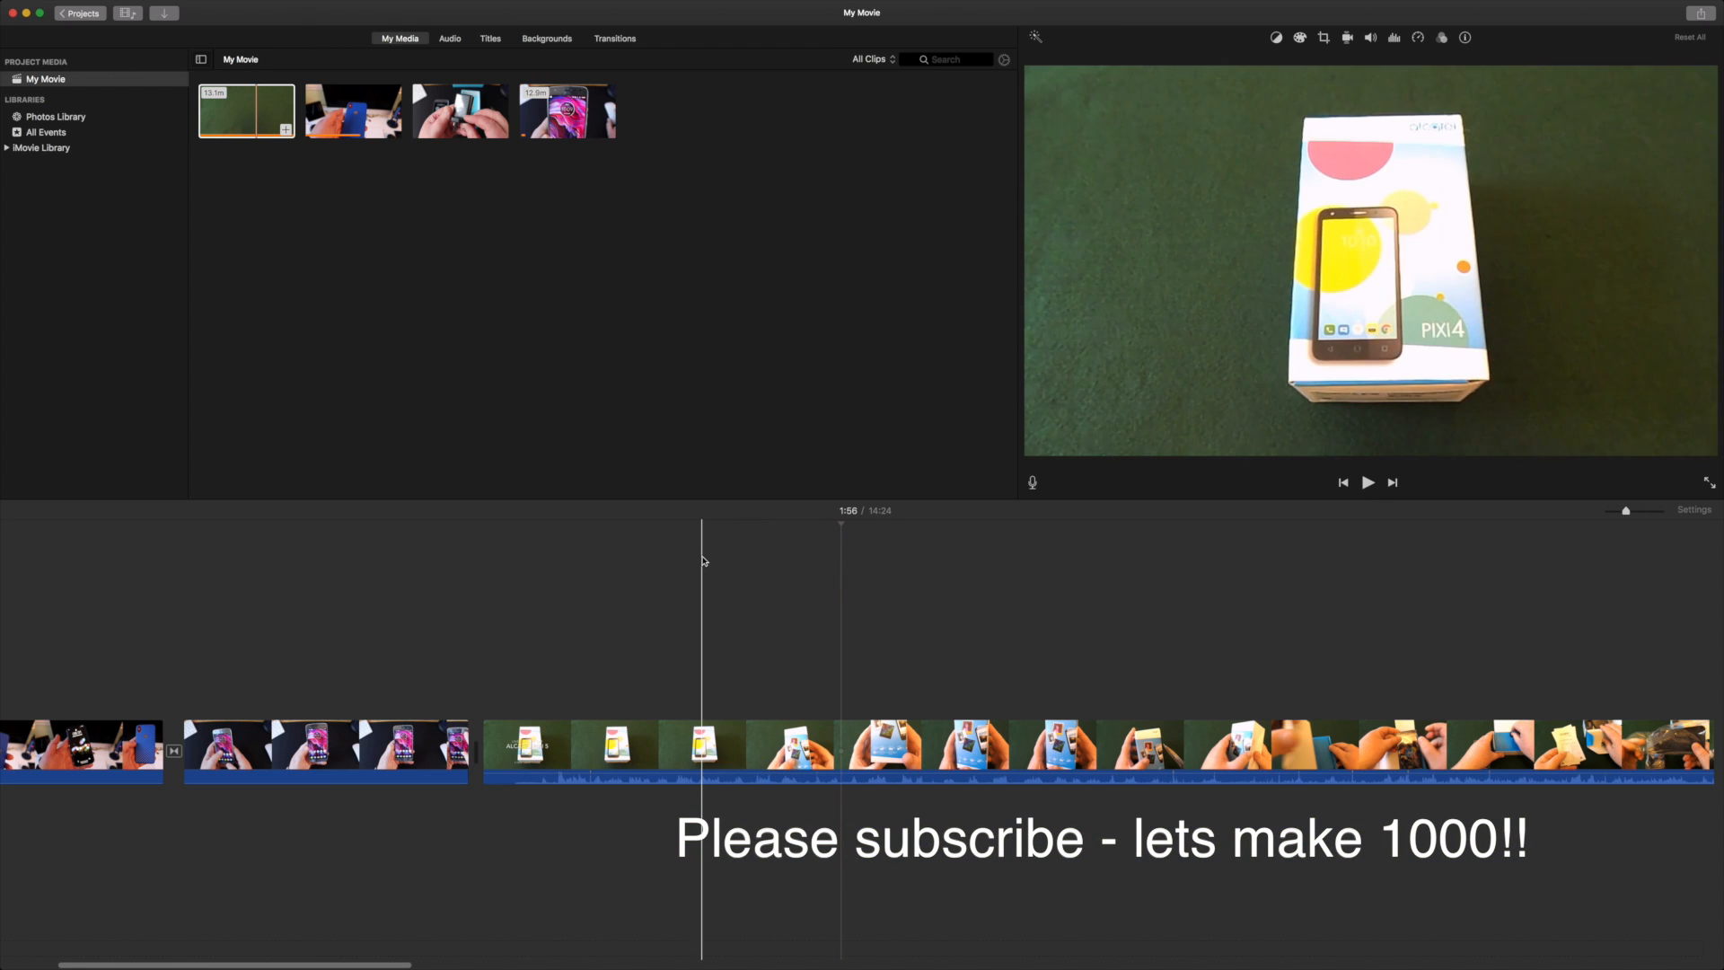
{"action": "left_click", "coordinate": [1132, 575]}
{"action": "left_click", "coordinate": [717, 601]}
{"action": "left_click", "coordinate": [679, 598]}
{"action": "key", "text": "space"}
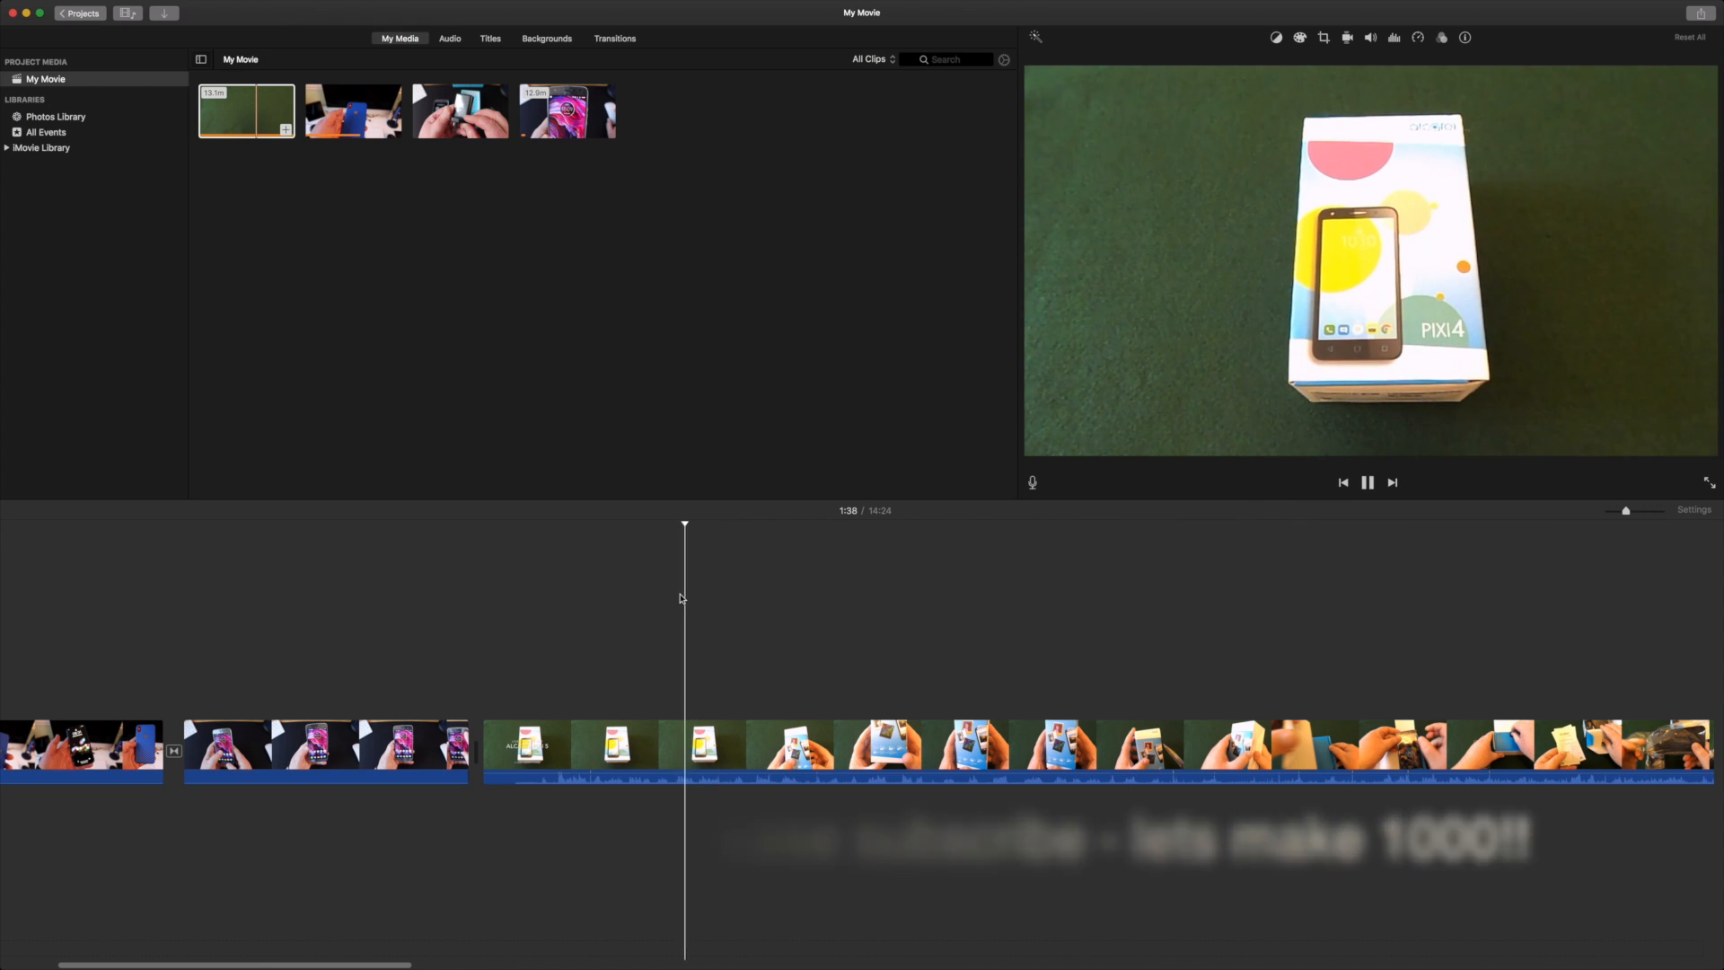
{"action": "left_click", "coordinate": [326, 591]}
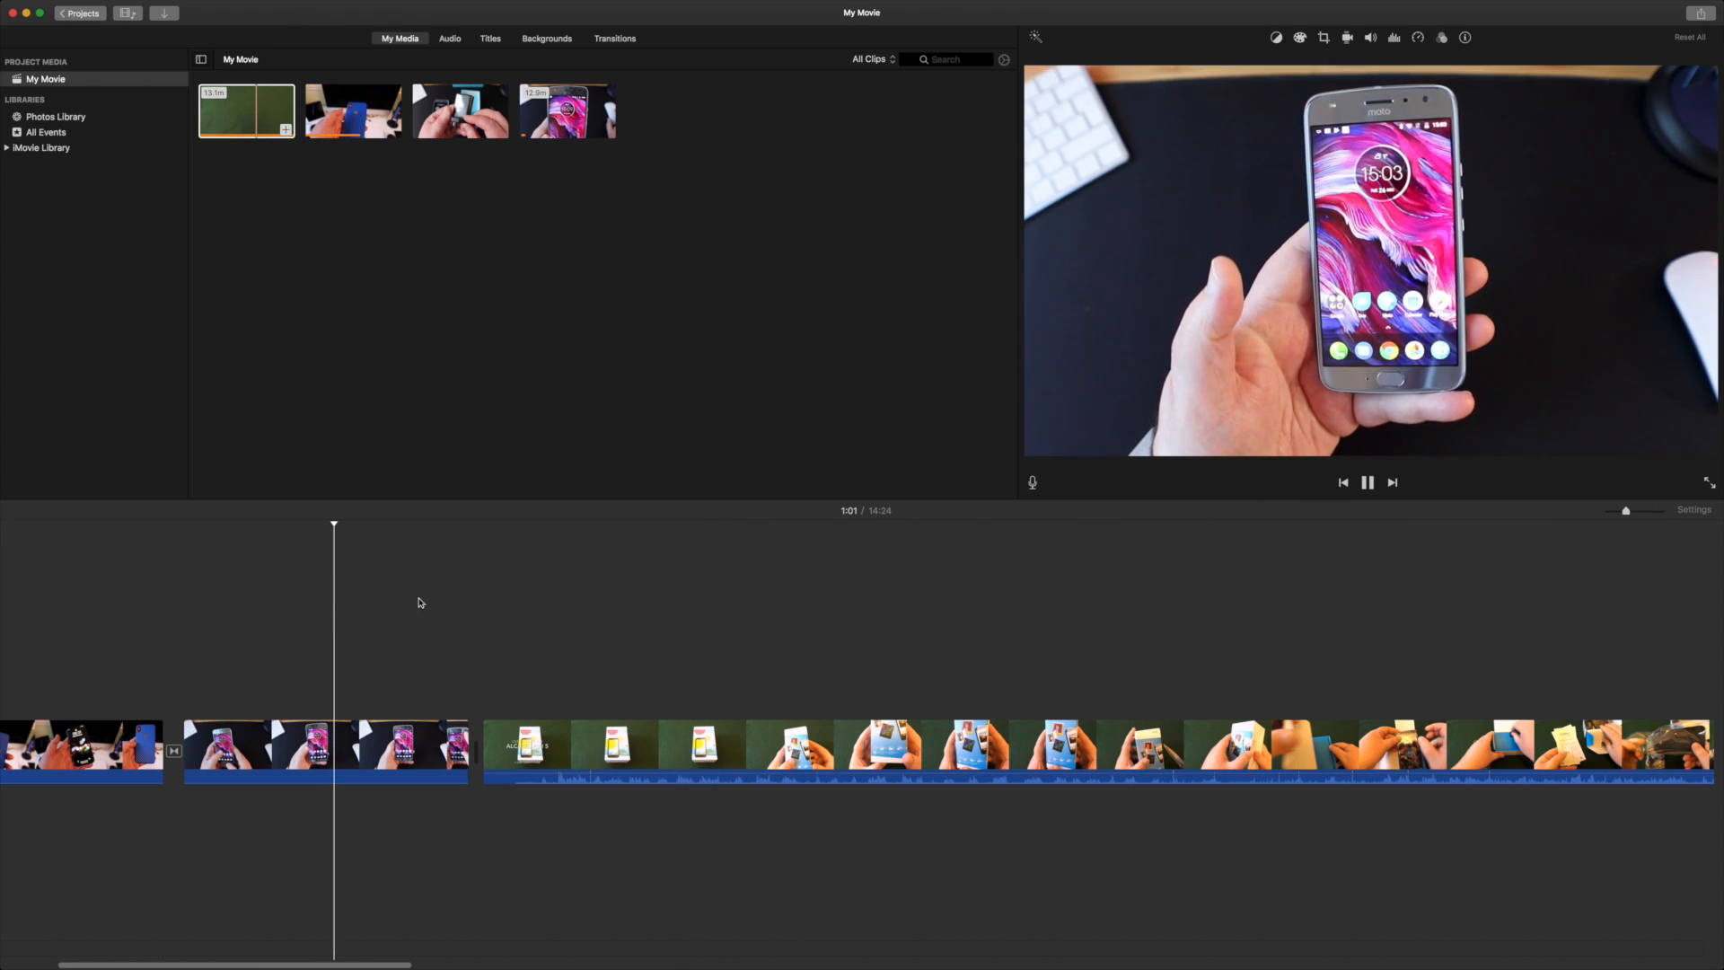
{"action": "left_click", "coordinate": [709, 623]}
{"action": "key", "text": "space"}
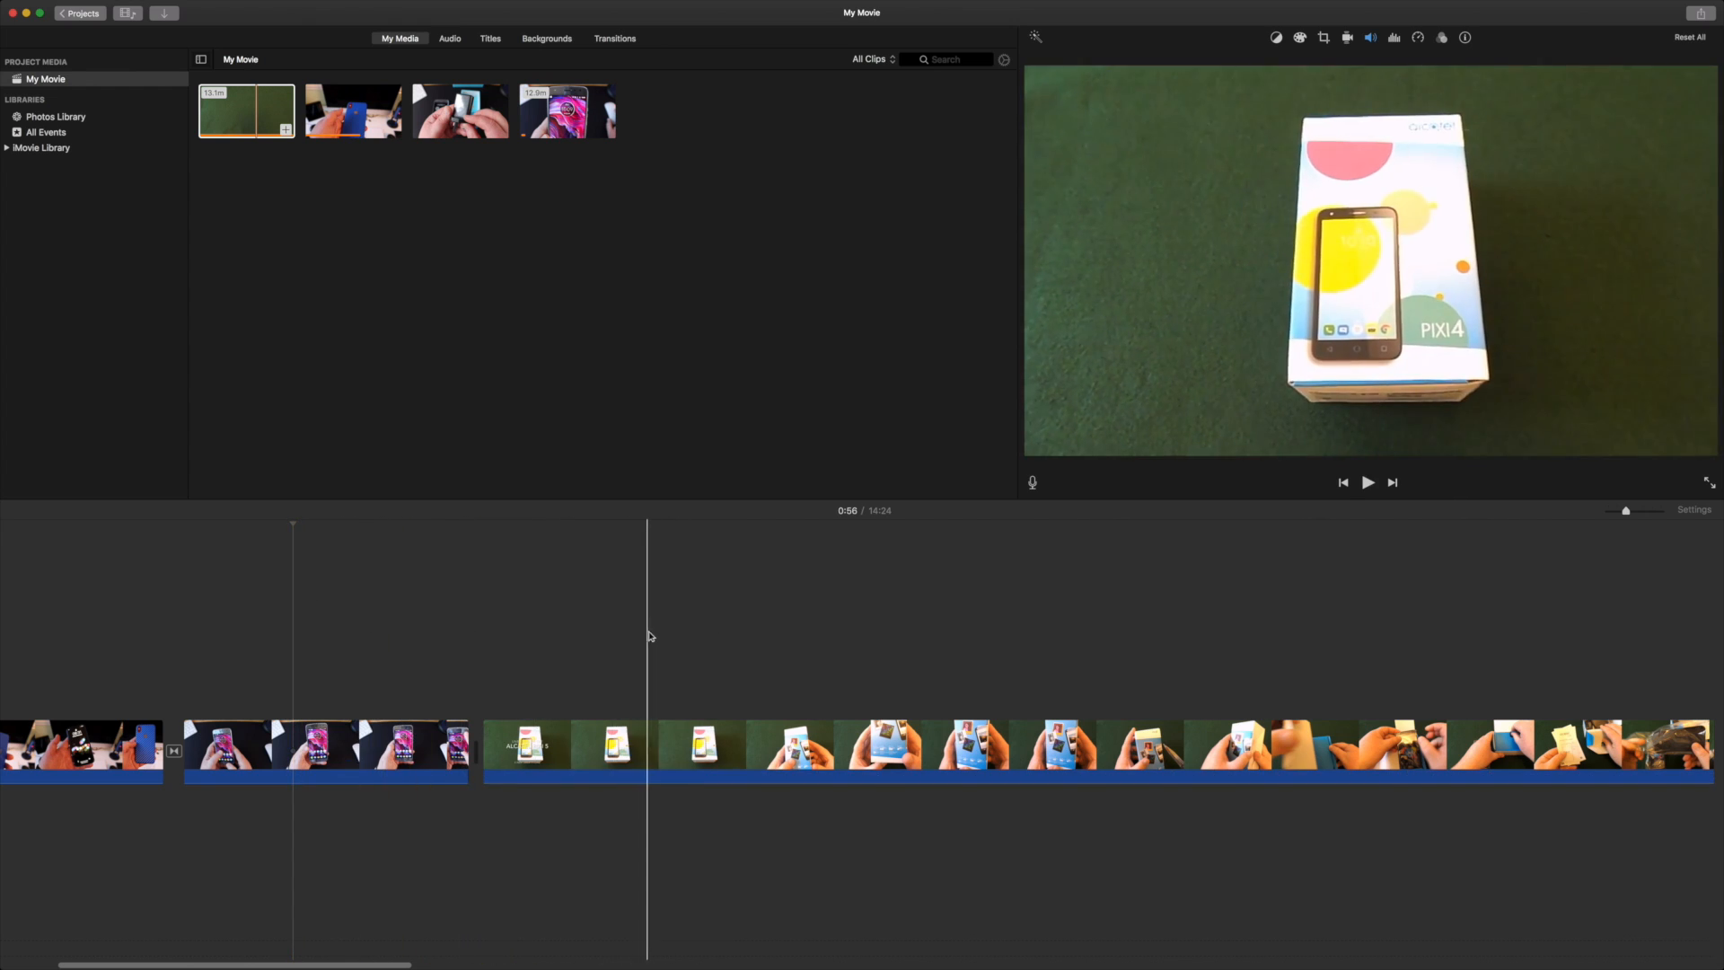
Split the Alcatel clip at 1:48, where the hands start turning the box.
{"action": "left_click", "coordinate": [771, 639]}
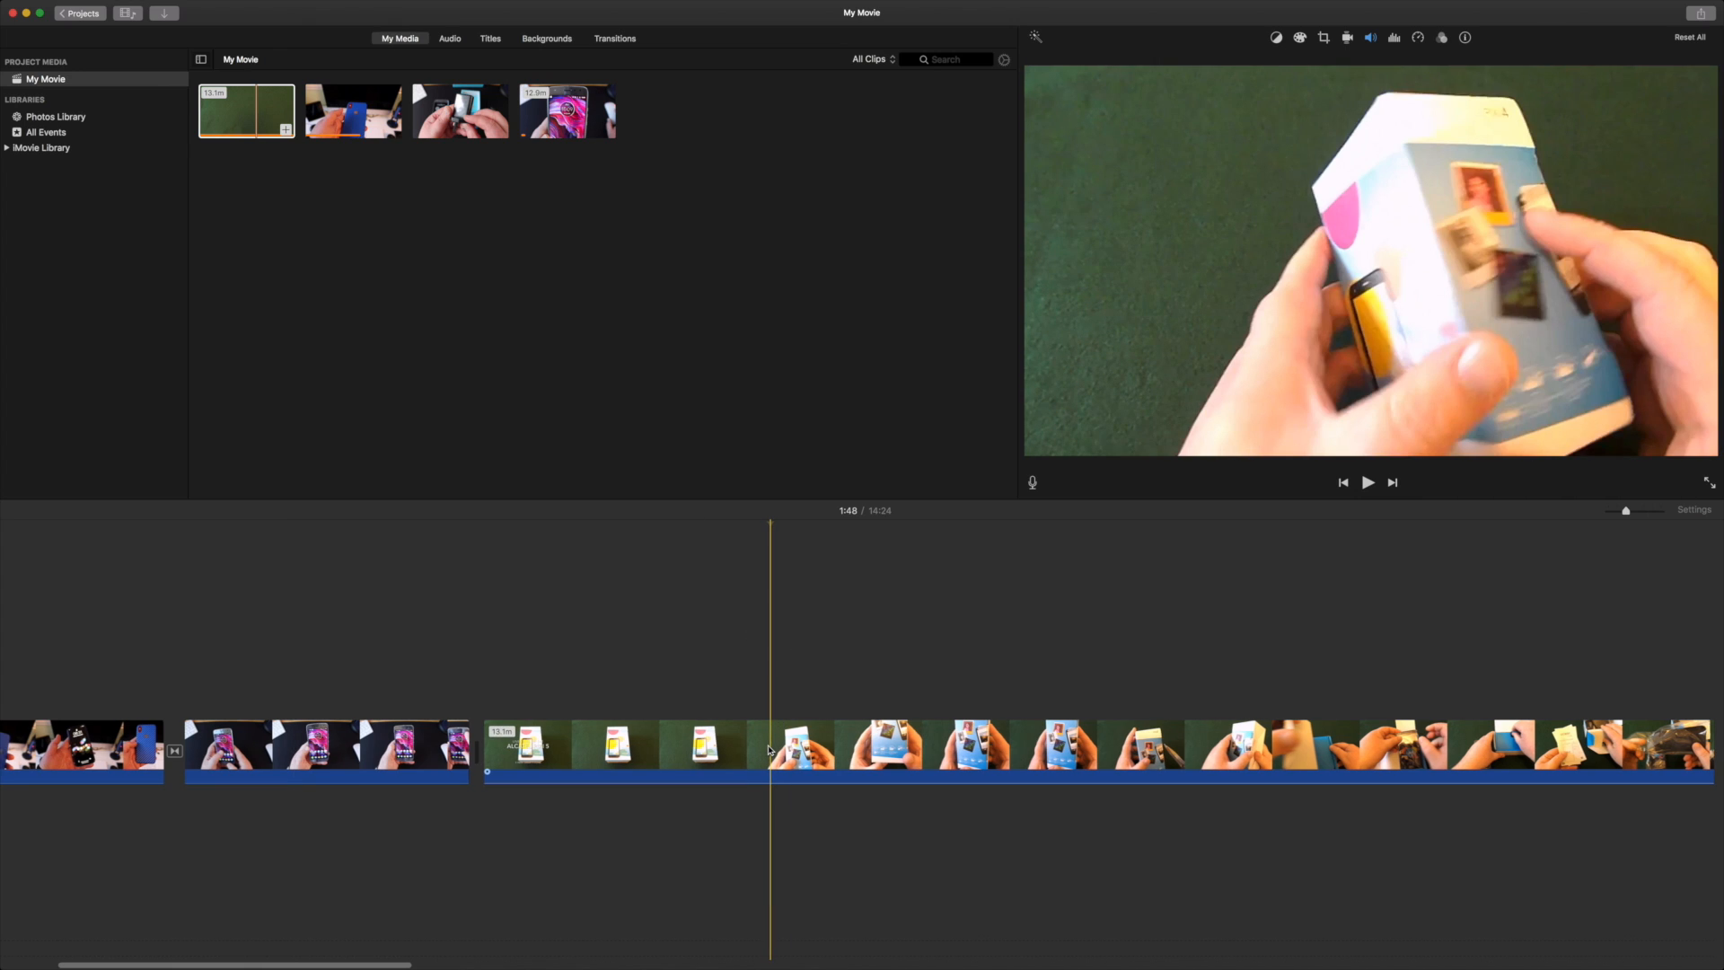
{"action": "key", "text": "super+b"}
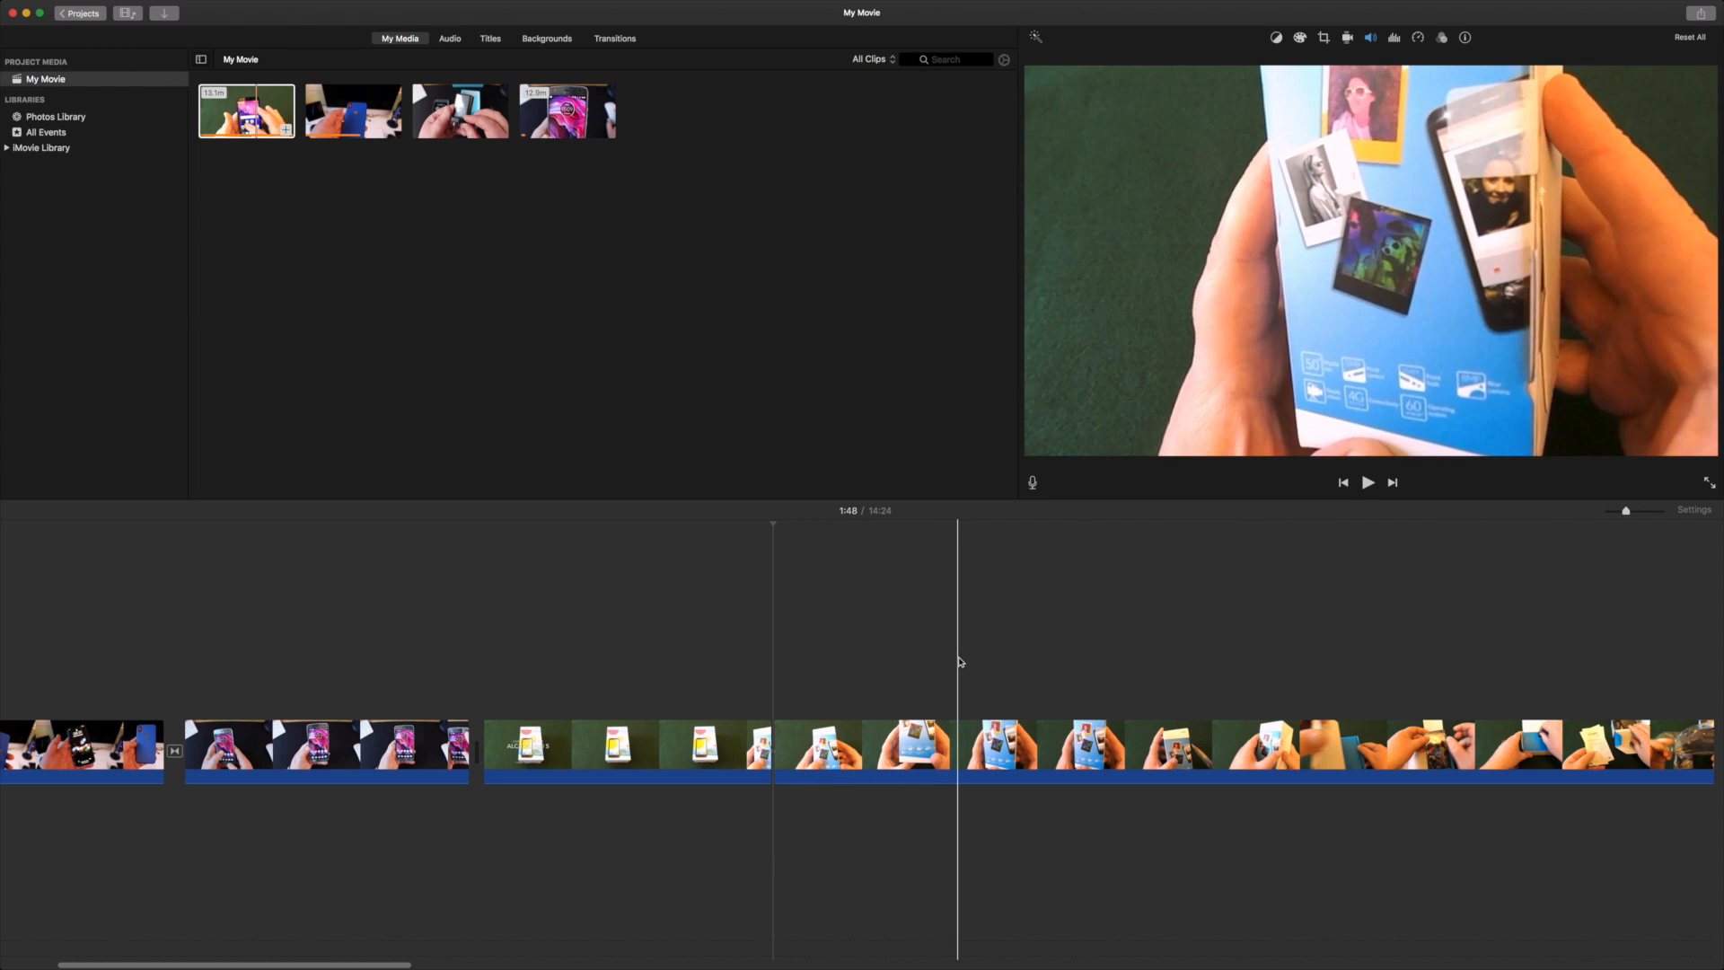
Split the remaining Alcatel footage again at 2:08, select the resulting pieces, and undo that second split.
{"action": "left_click", "coordinate": [960, 662]}
{"action": "key", "text": "super+b"}
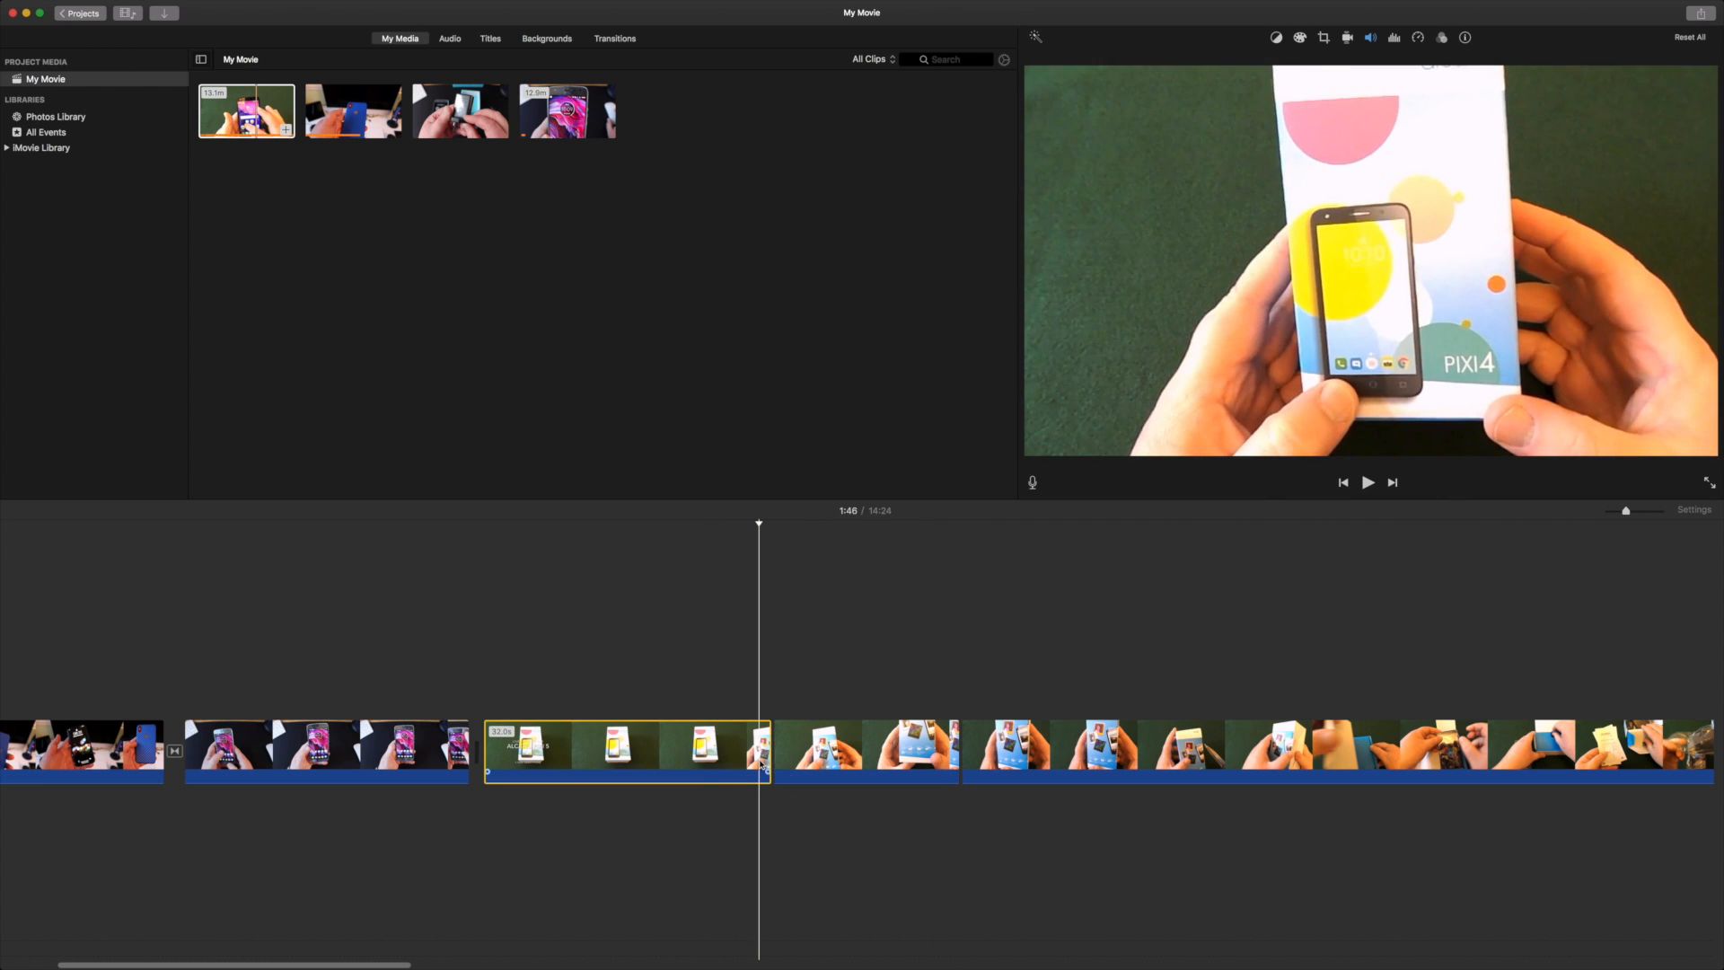
{"action": "left_click", "coordinate": [828, 766]}
{"action": "left_click", "coordinate": [972, 770]}
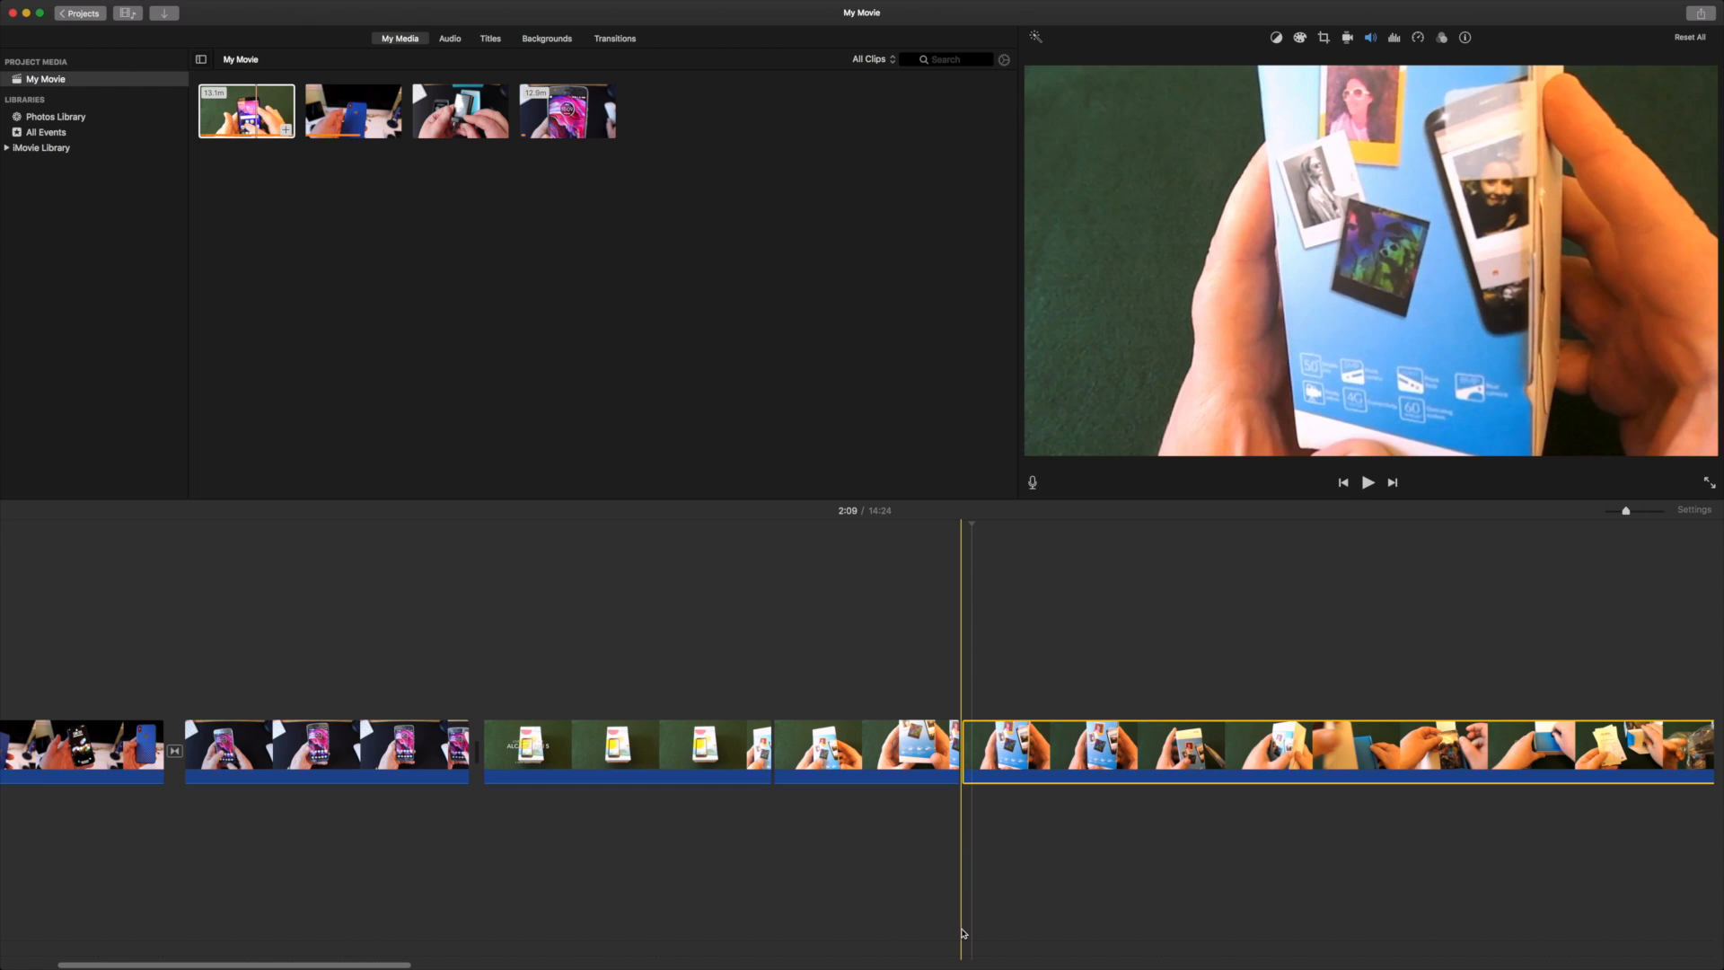
{"action": "left_click", "coordinate": [963, 934]}
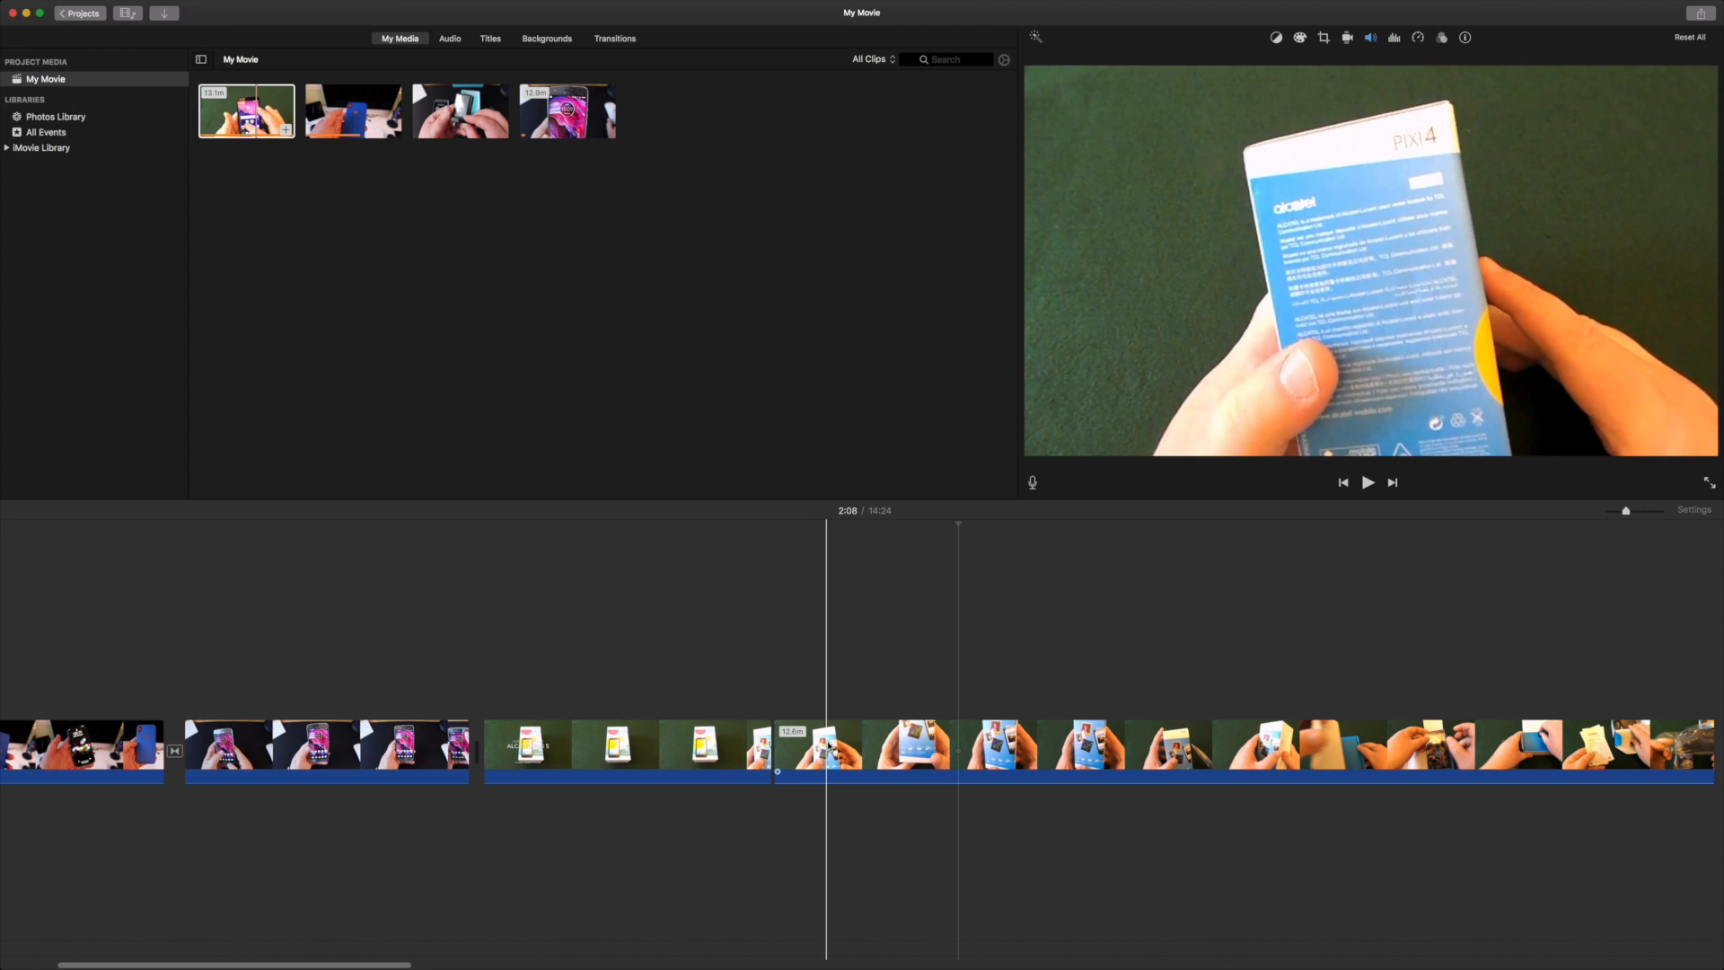
Delete the long Alcatel section after the 1:48 split, keeping only the clip's opening part.
{"action": "left_click", "coordinate": [839, 754]}
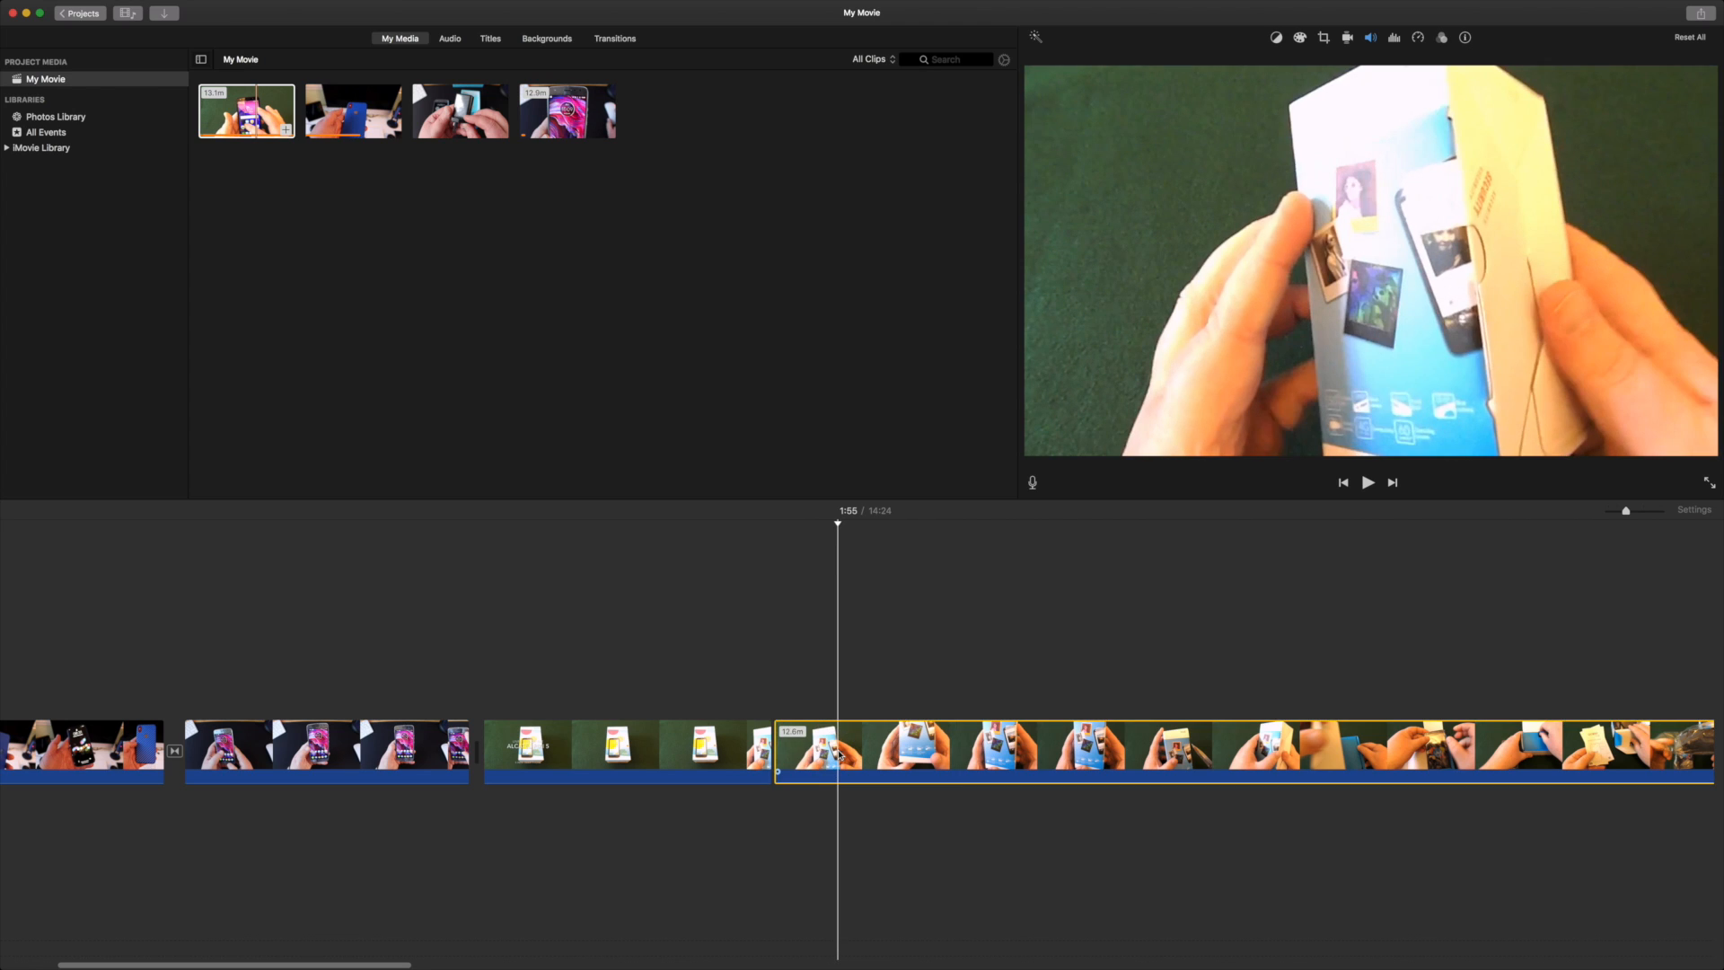
{"action": "key", "text": "Delete"}
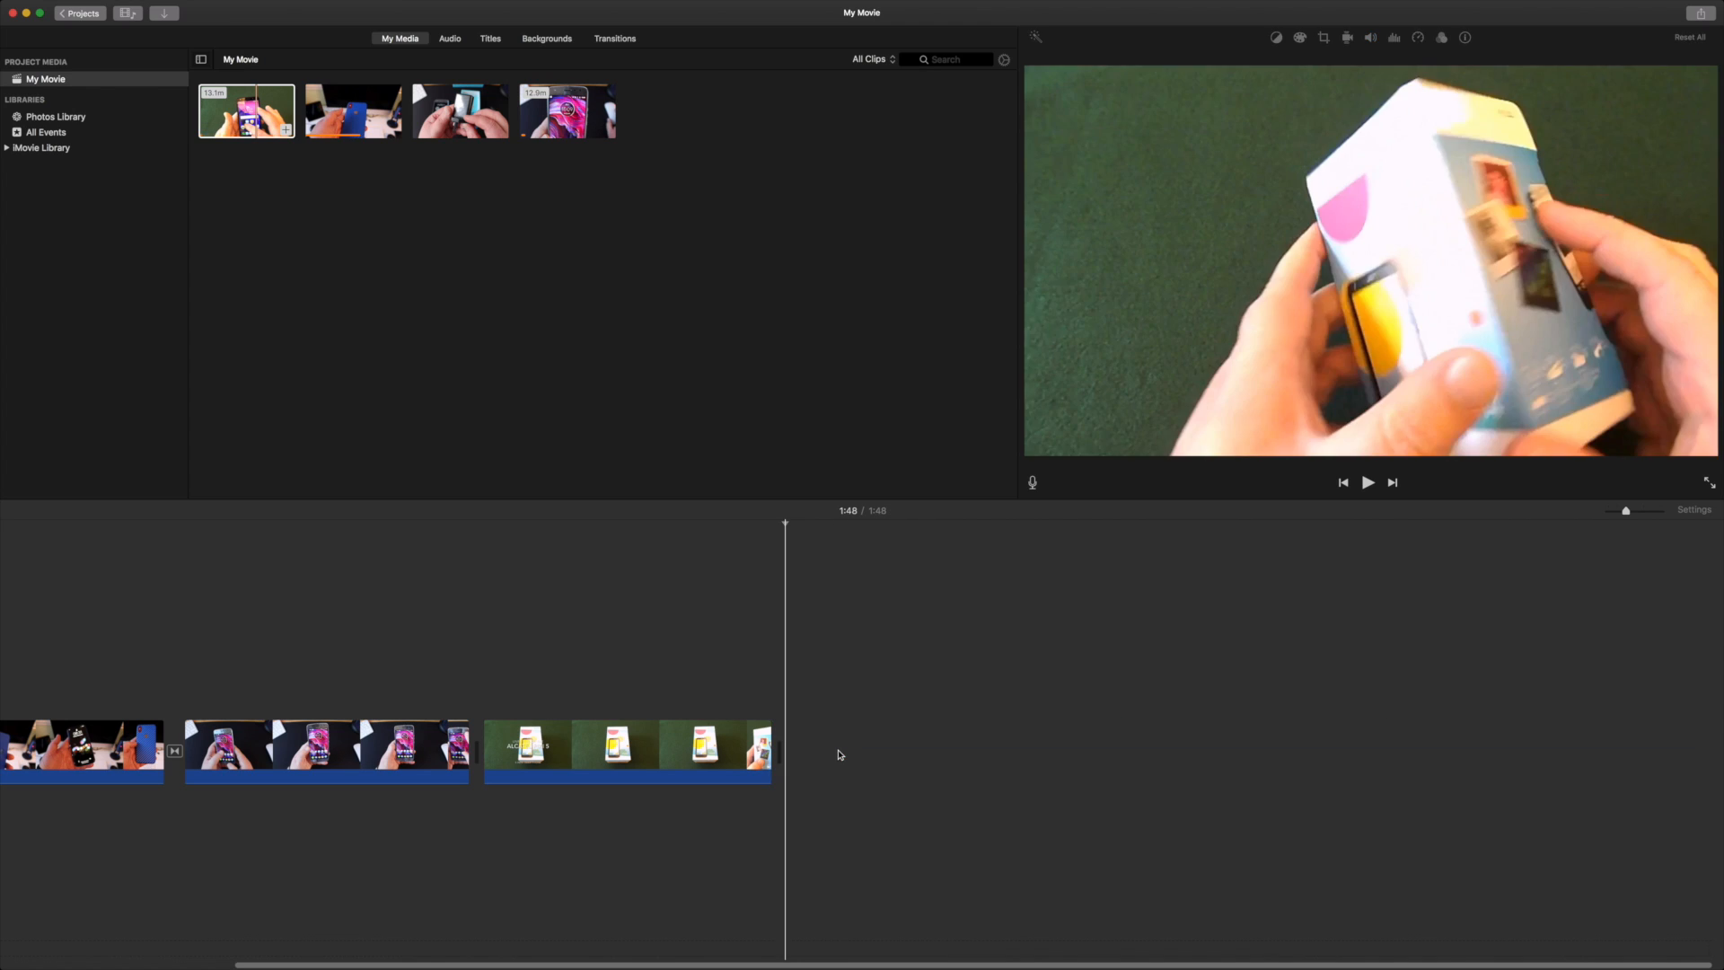
Play the movie across the Cross Blur transition and the cut into the Alcatel clip, stopping at about 1:21.
{"action": "scroll", "coordinate": [634, 622], "scroll_direction": "left", "scroll_amount": 6}
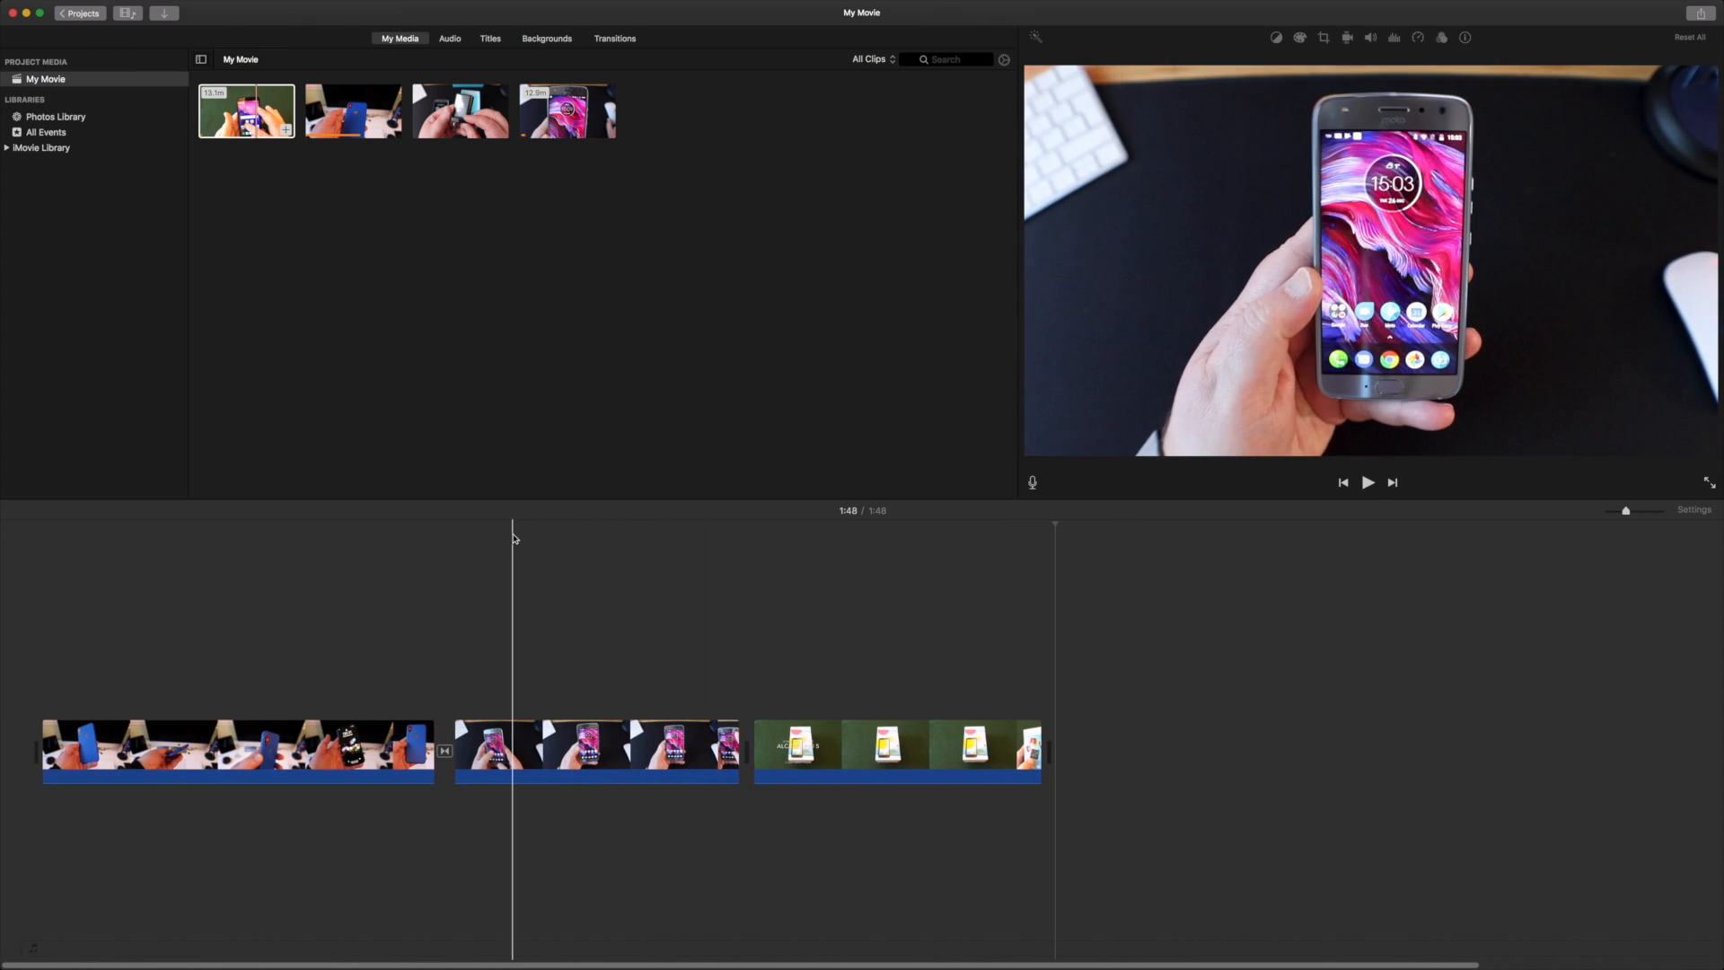
{"action": "left_click", "coordinate": [396, 687]}
{"action": "key", "text": "space"}
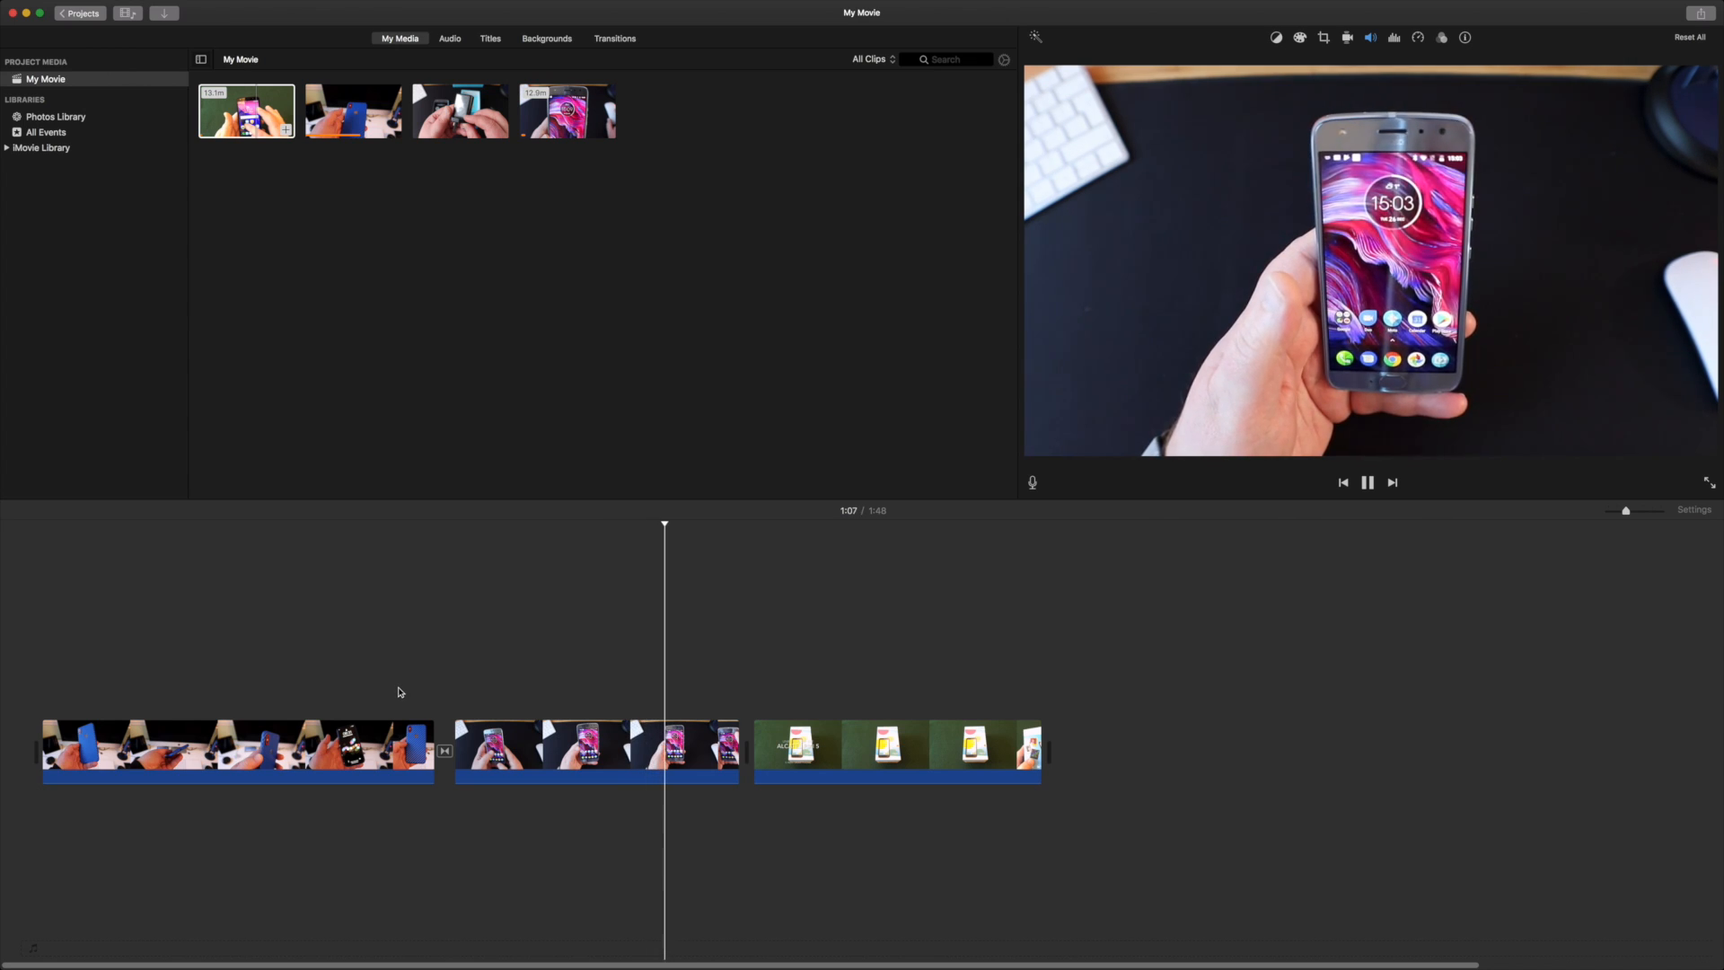
{"action": "left_click", "coordinate": [700, 668]}
{"action": "left_click", "coordinate": [724, 671]}
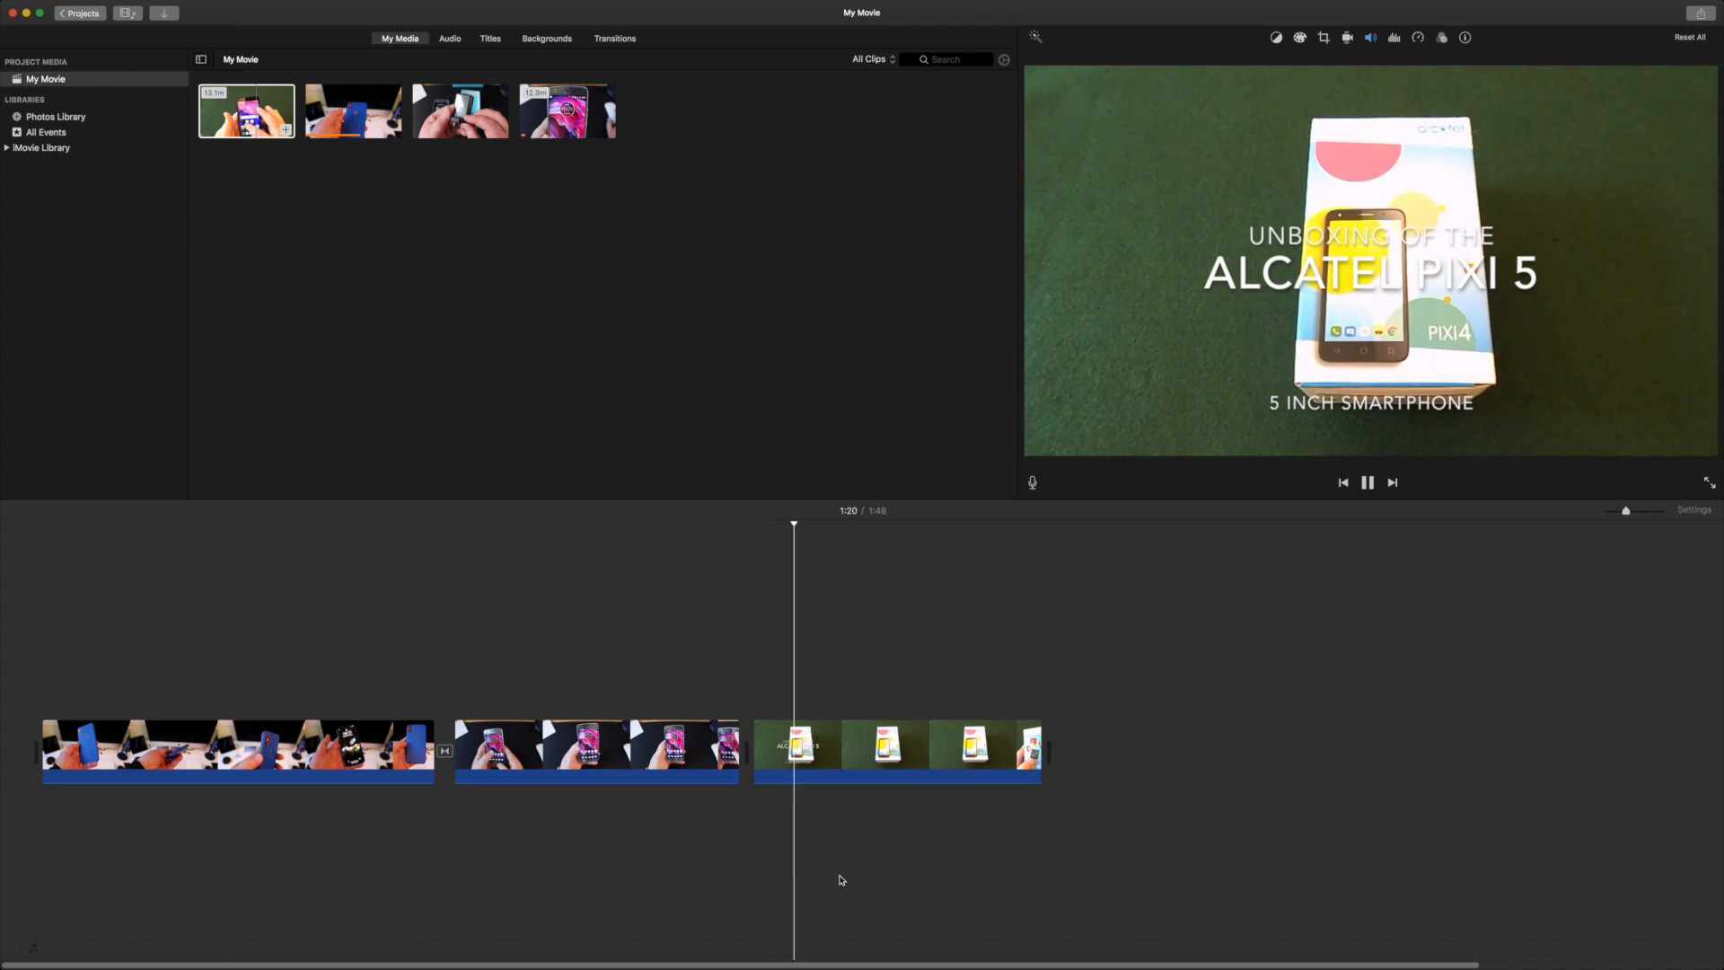
{"action": "key", "text": "space"}
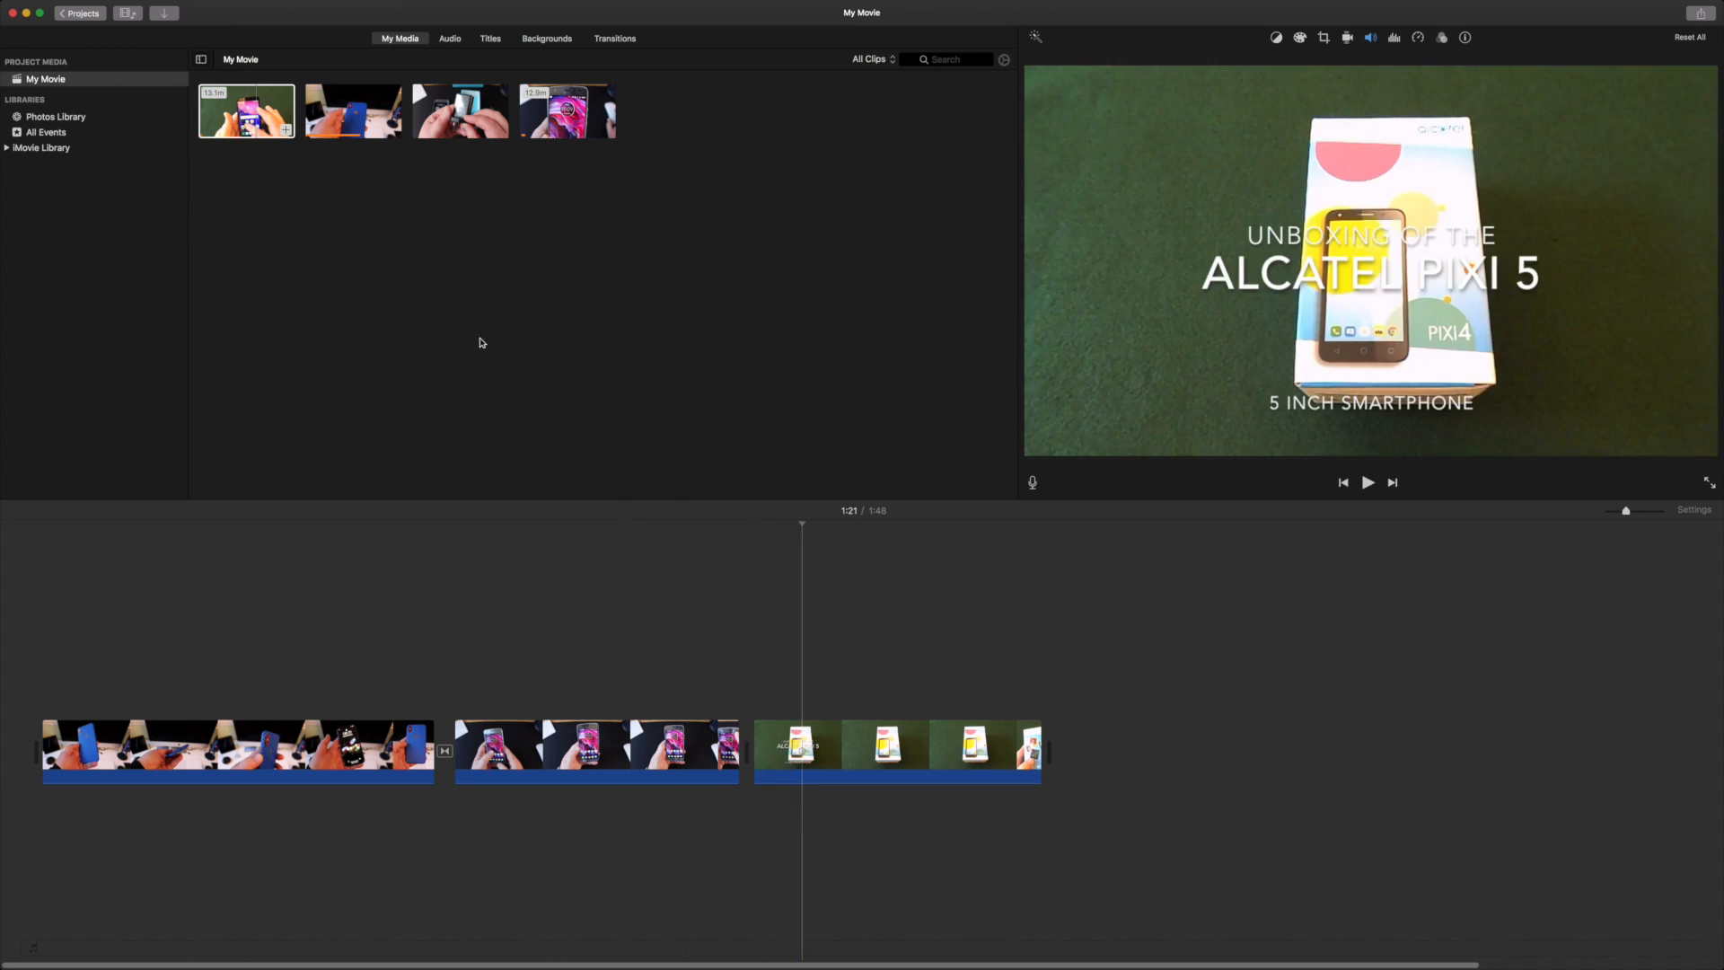
Add the iTunes track "I Love You" as music beneath the video clips, beginning at the start of the movie.
{"action": "left_click", "coordinate": [447, 40]}
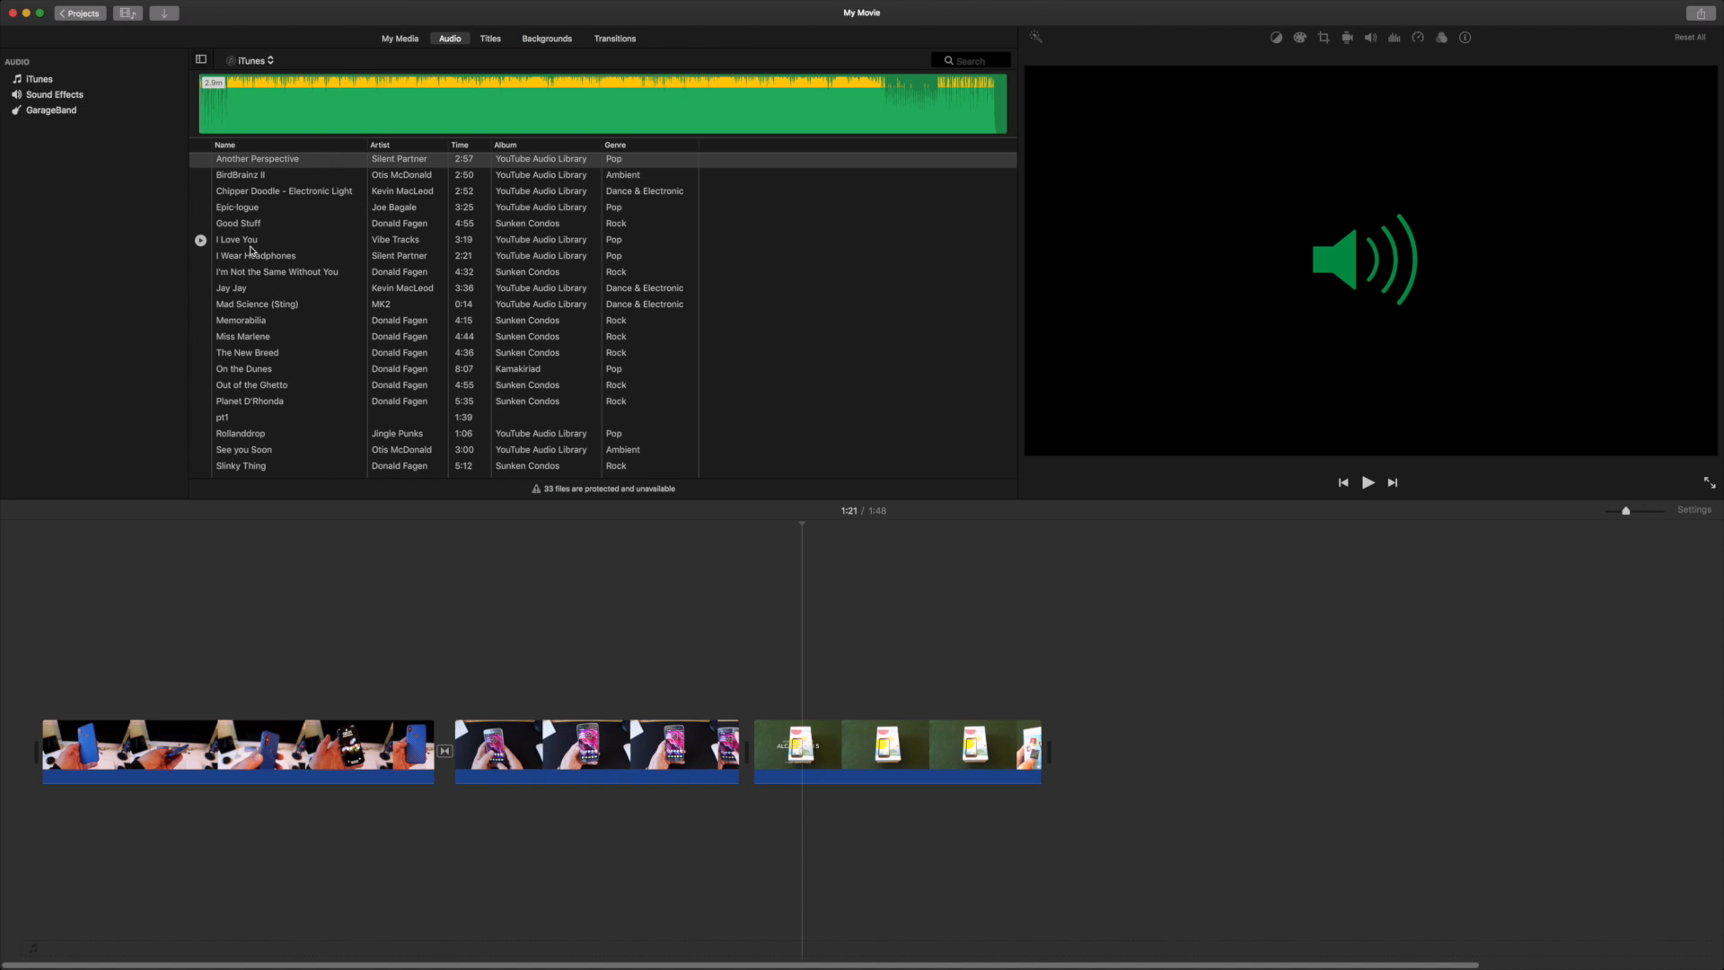
{"action": "left_click", "coordinate": [252, 242]}
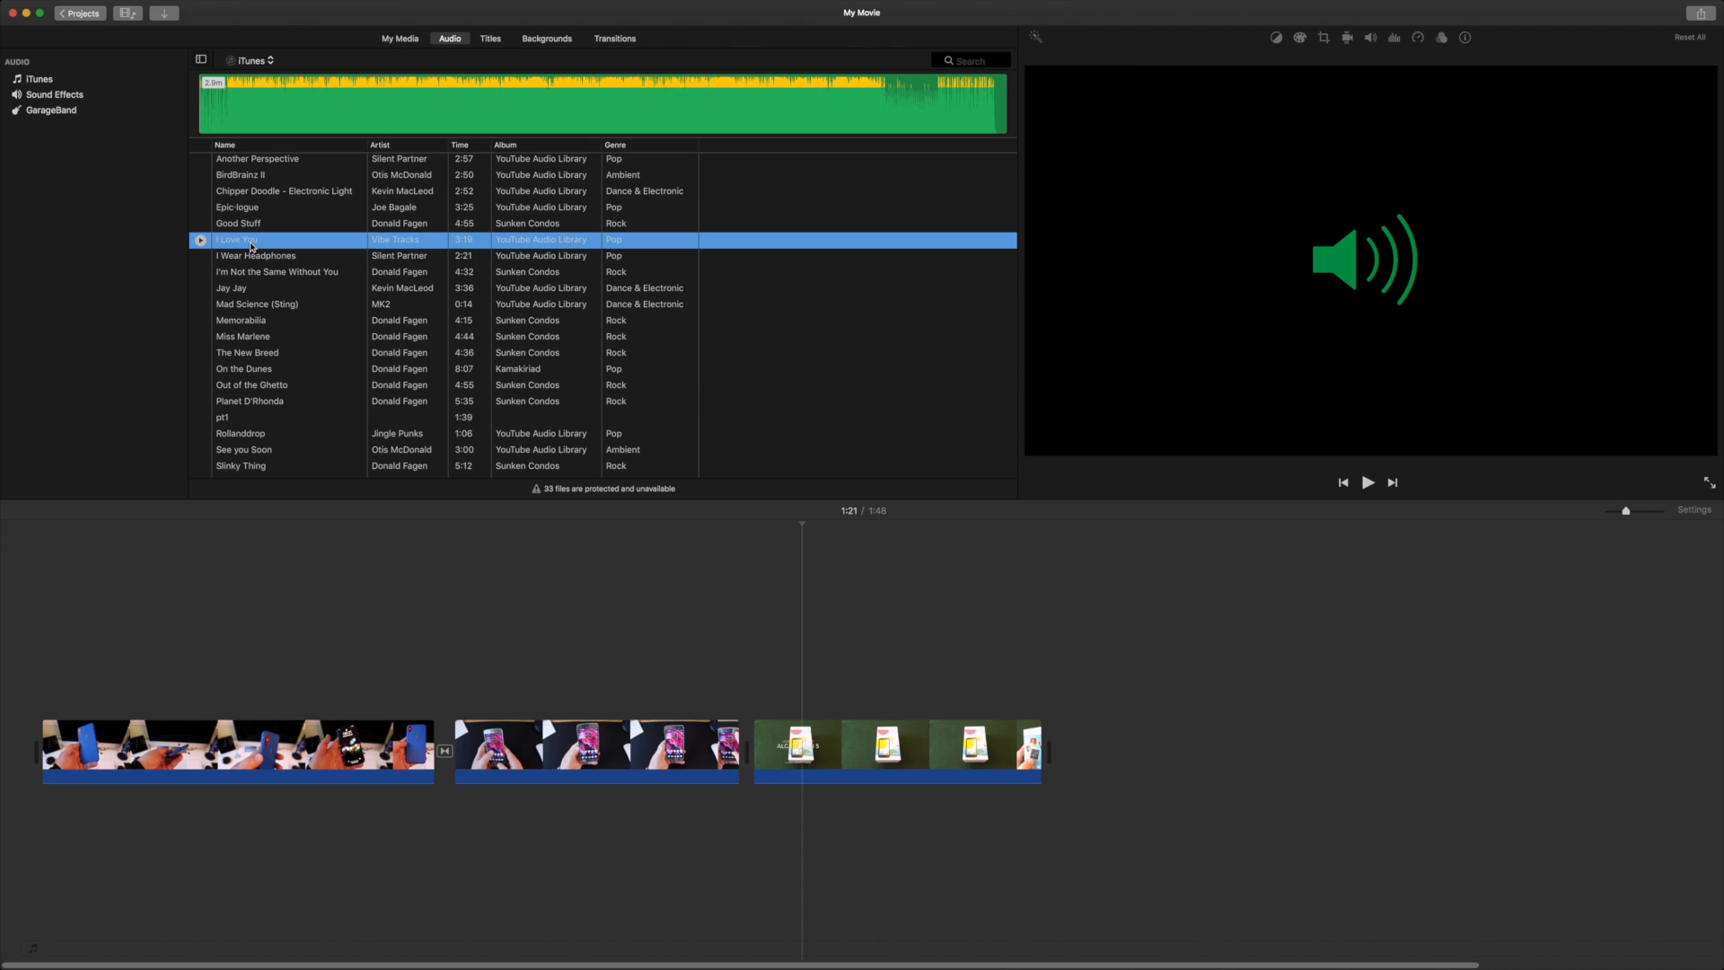
{"action": "left_click_drag", "start_coordinate": [218, 514], "coordinate": [41, 945]}
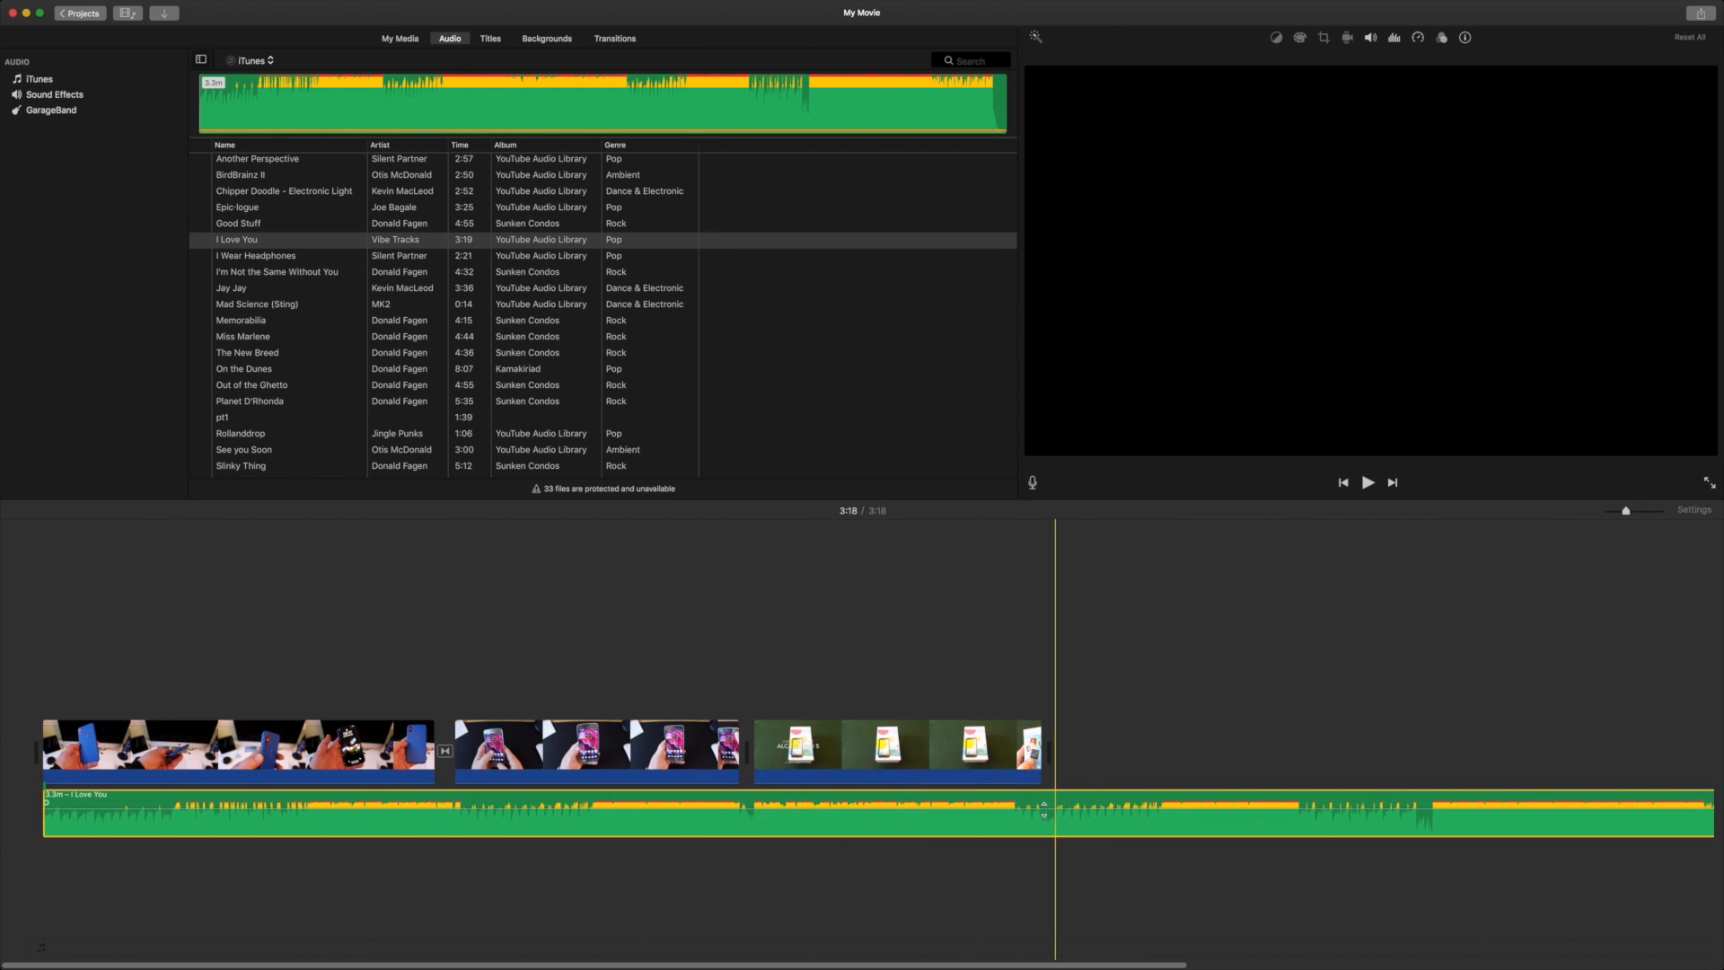
Split the music track at the end of the last video clip and delete the excess music beyond it.
{"action": "key", "text": "super+b"}
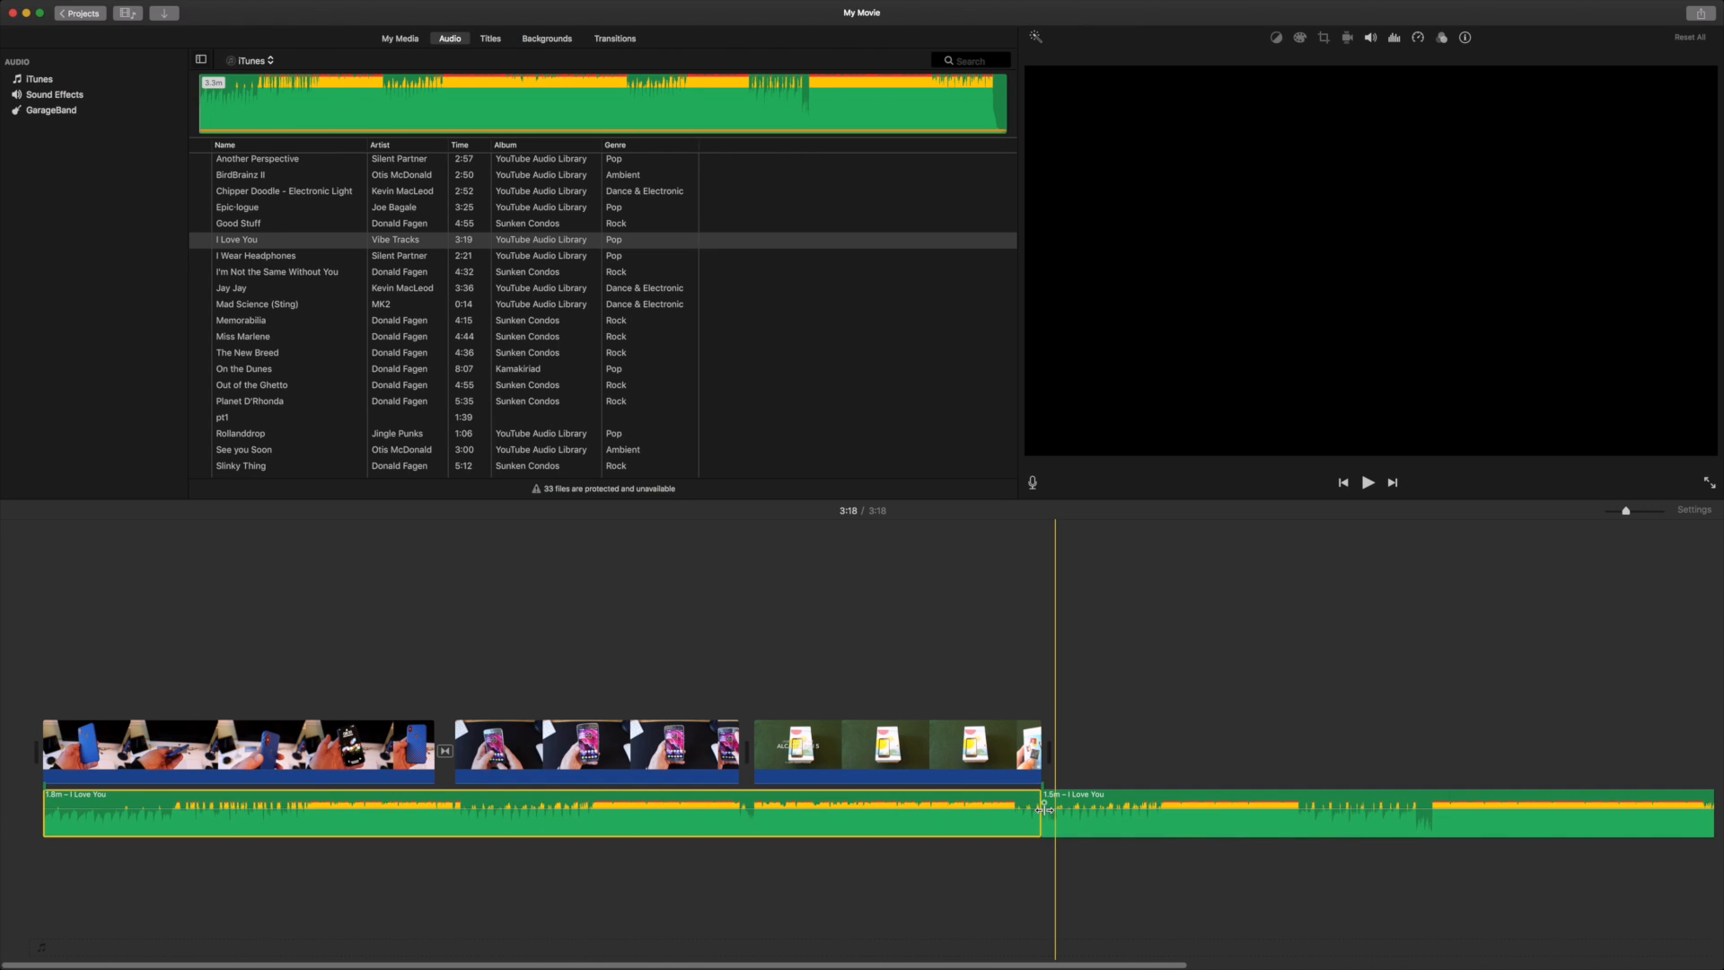
{"action": "left_click", "coordinate": [1084, 827]}
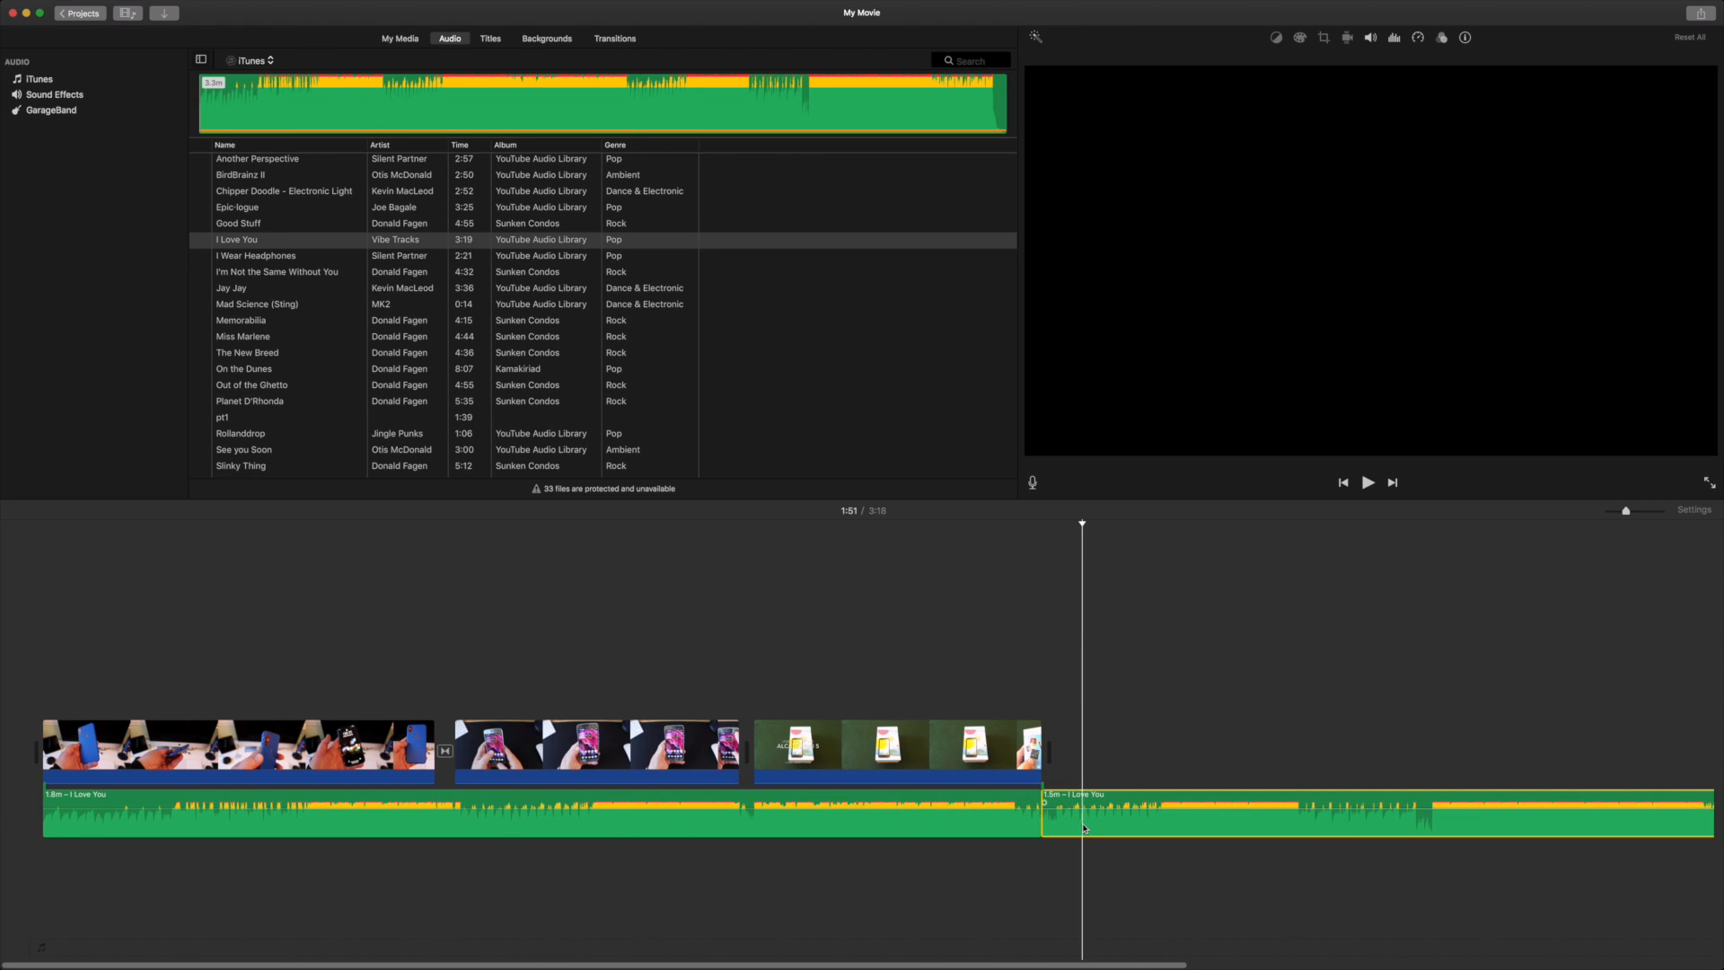
{"action": "key", "text": "Delete"}
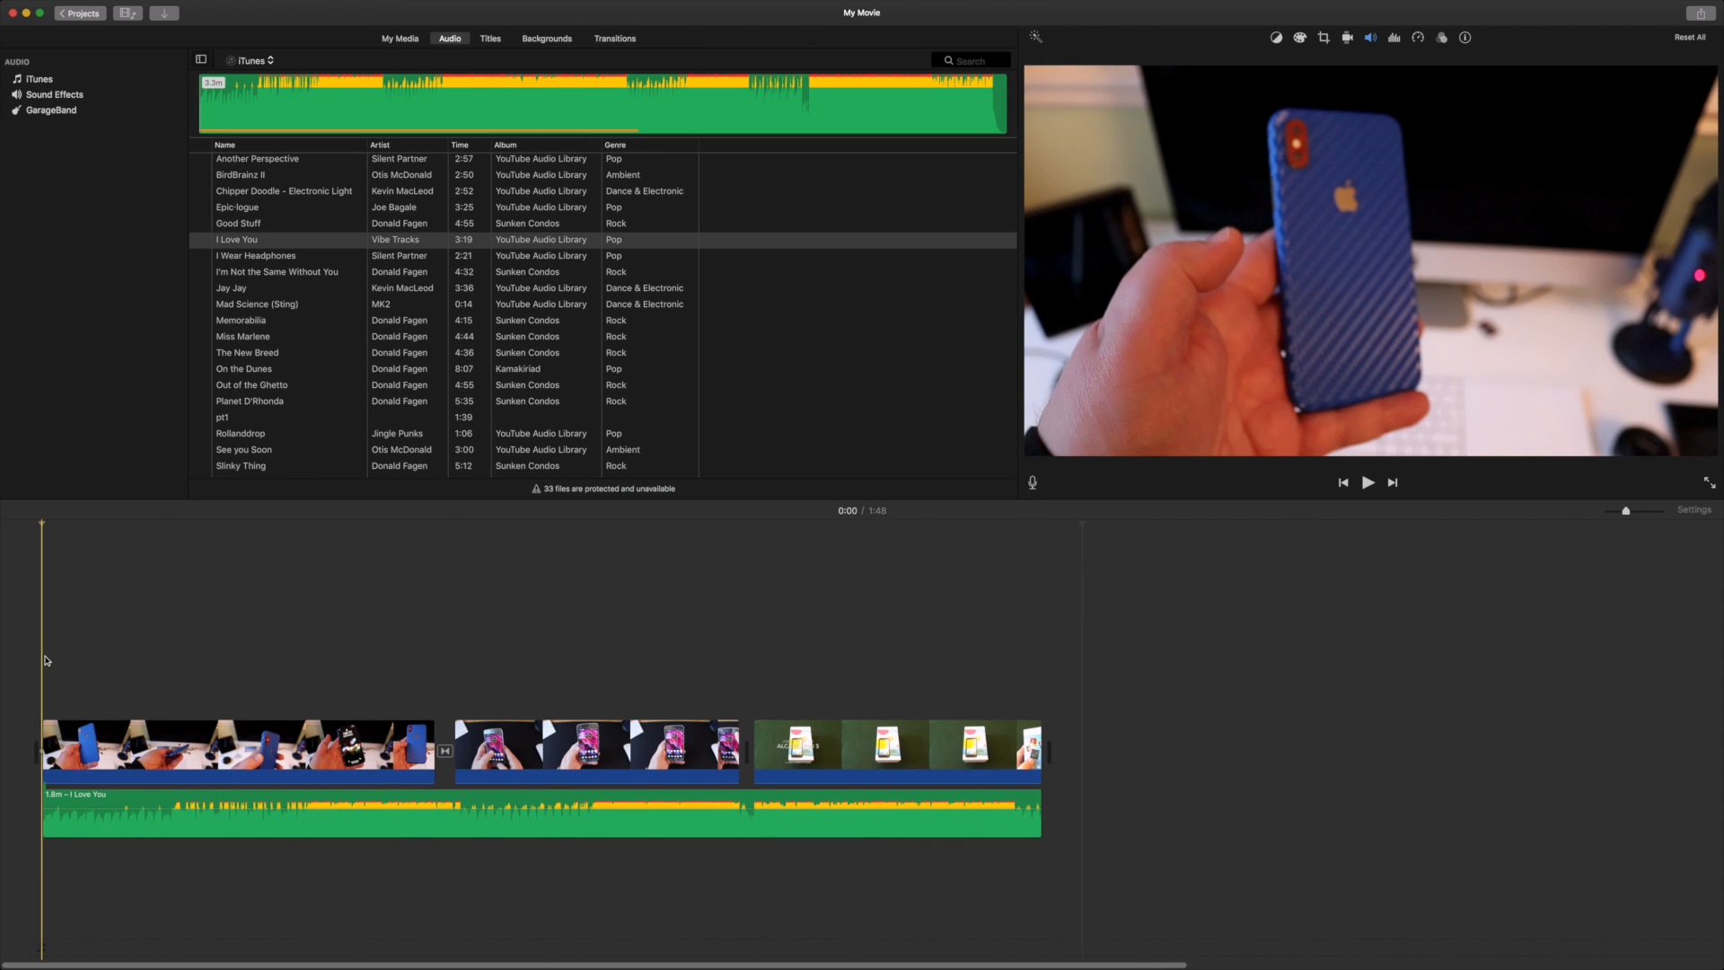
Play the movie from the beginning and lower the volume of the "I Love You" music track, stopping playback at about 1:12.
{"action": "key", "text": "space"}
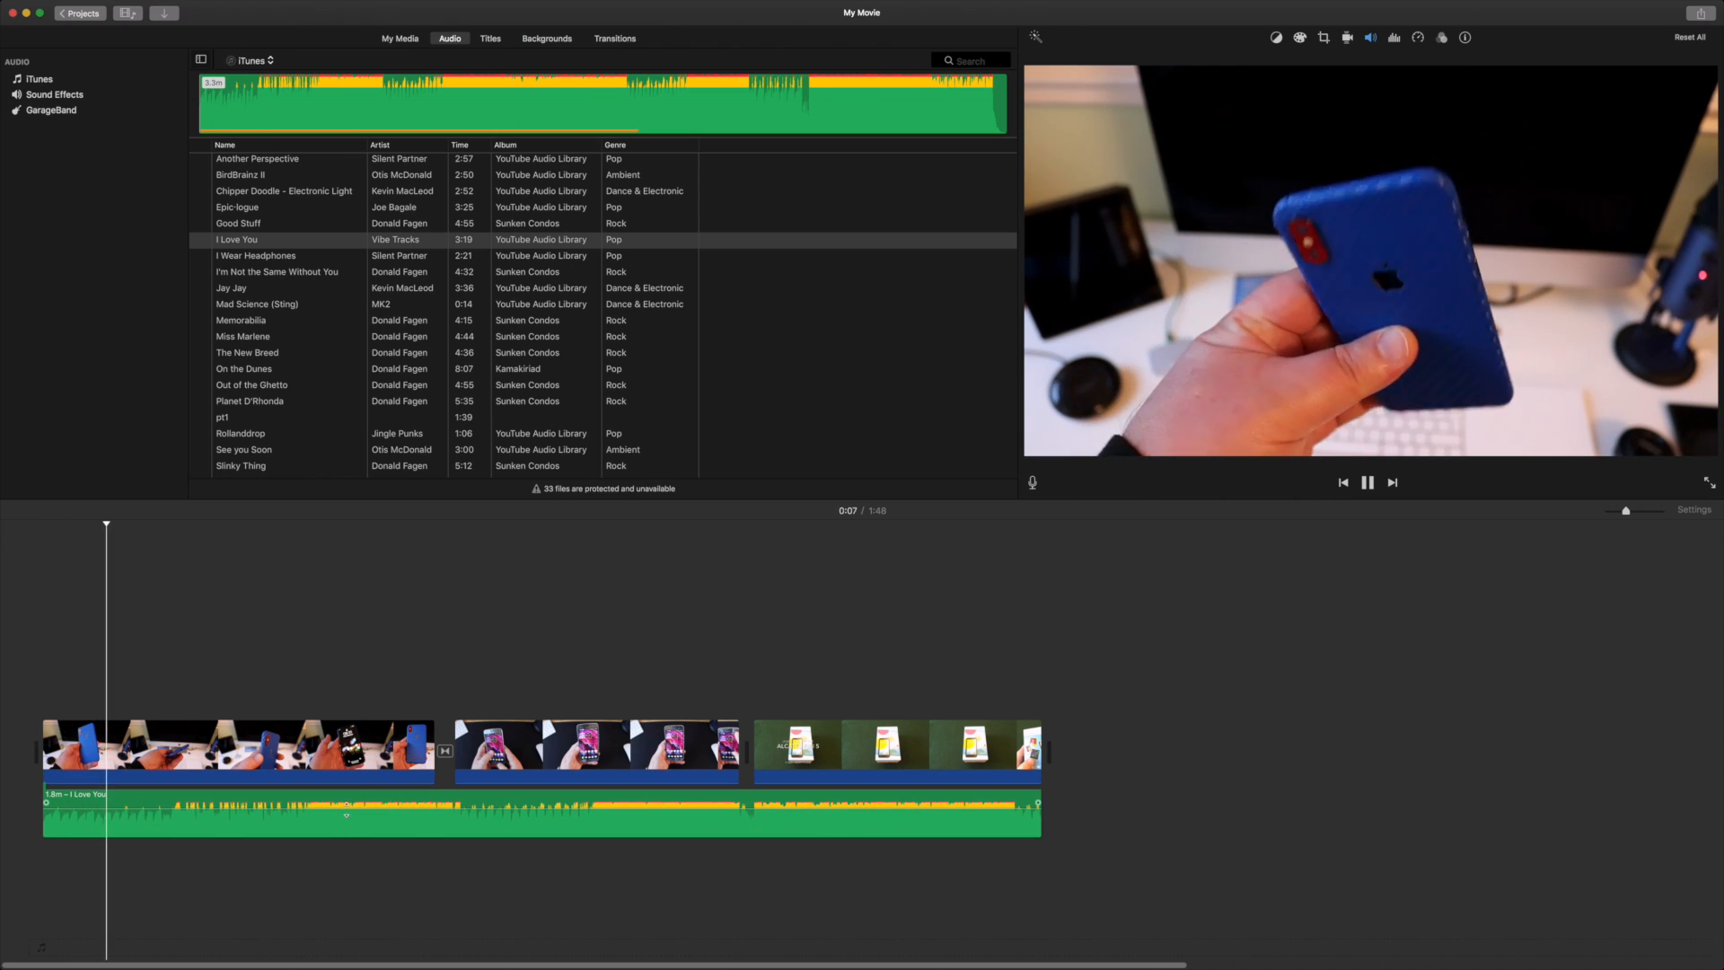
{"action": "left_click_drag", "start_coordinate": [347, 810], "coordinate": [347, 819]}
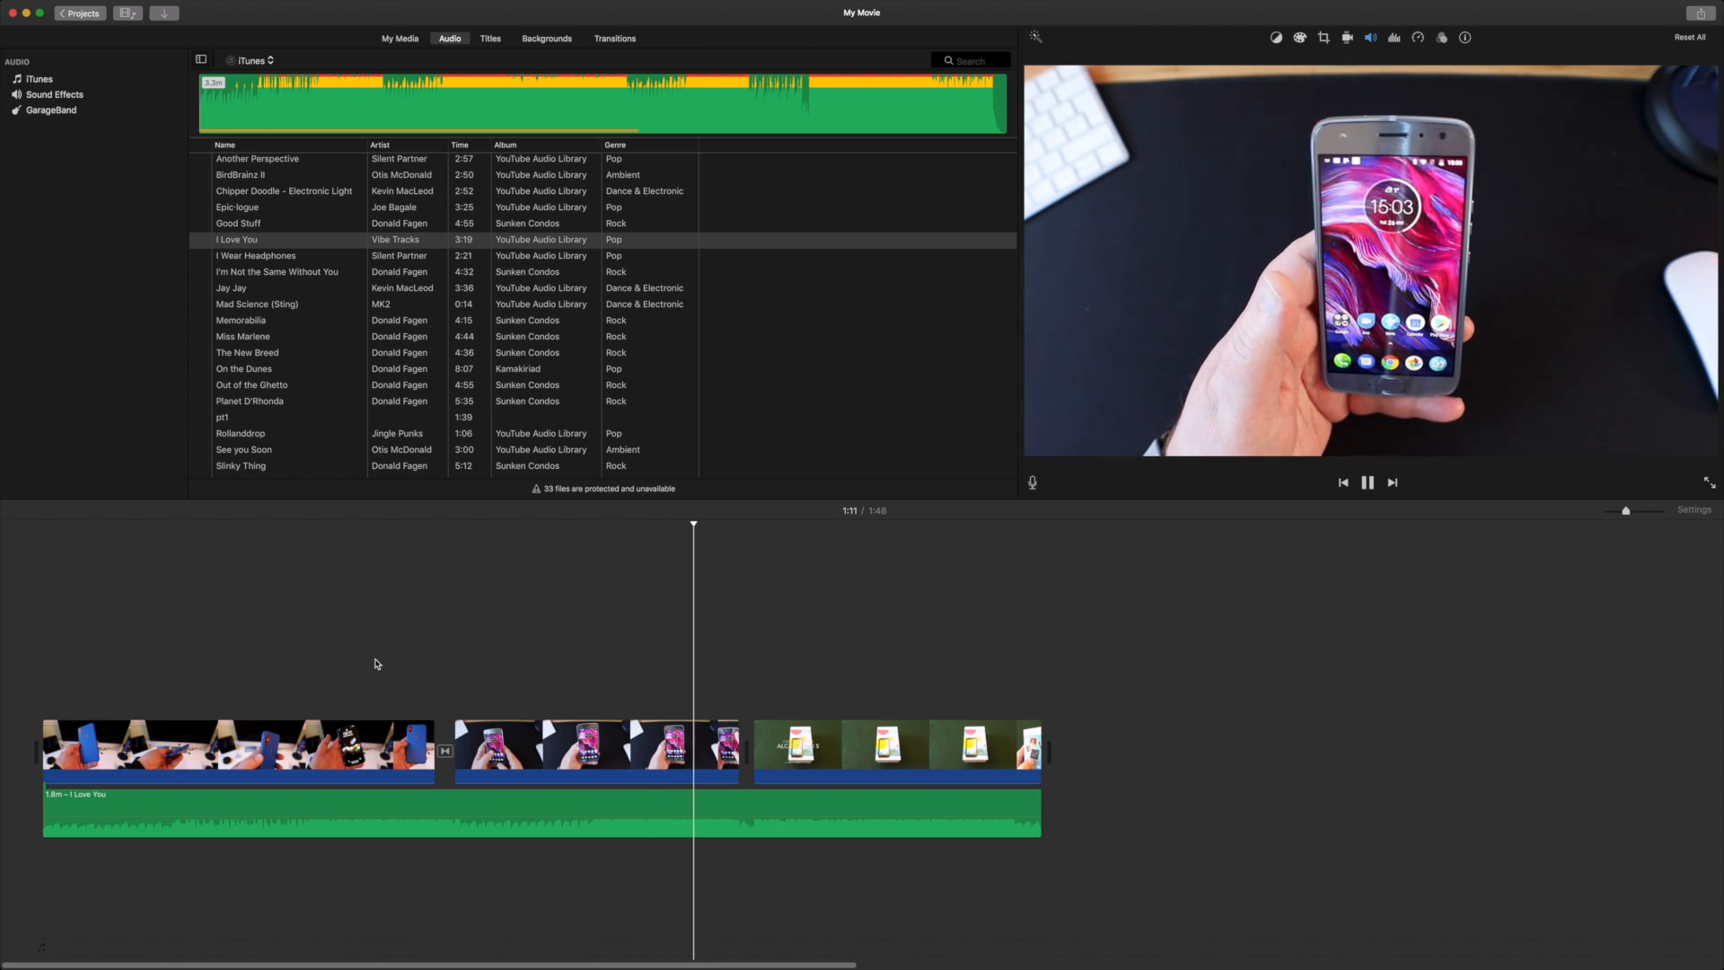
{"action": "key", "text": "space"}
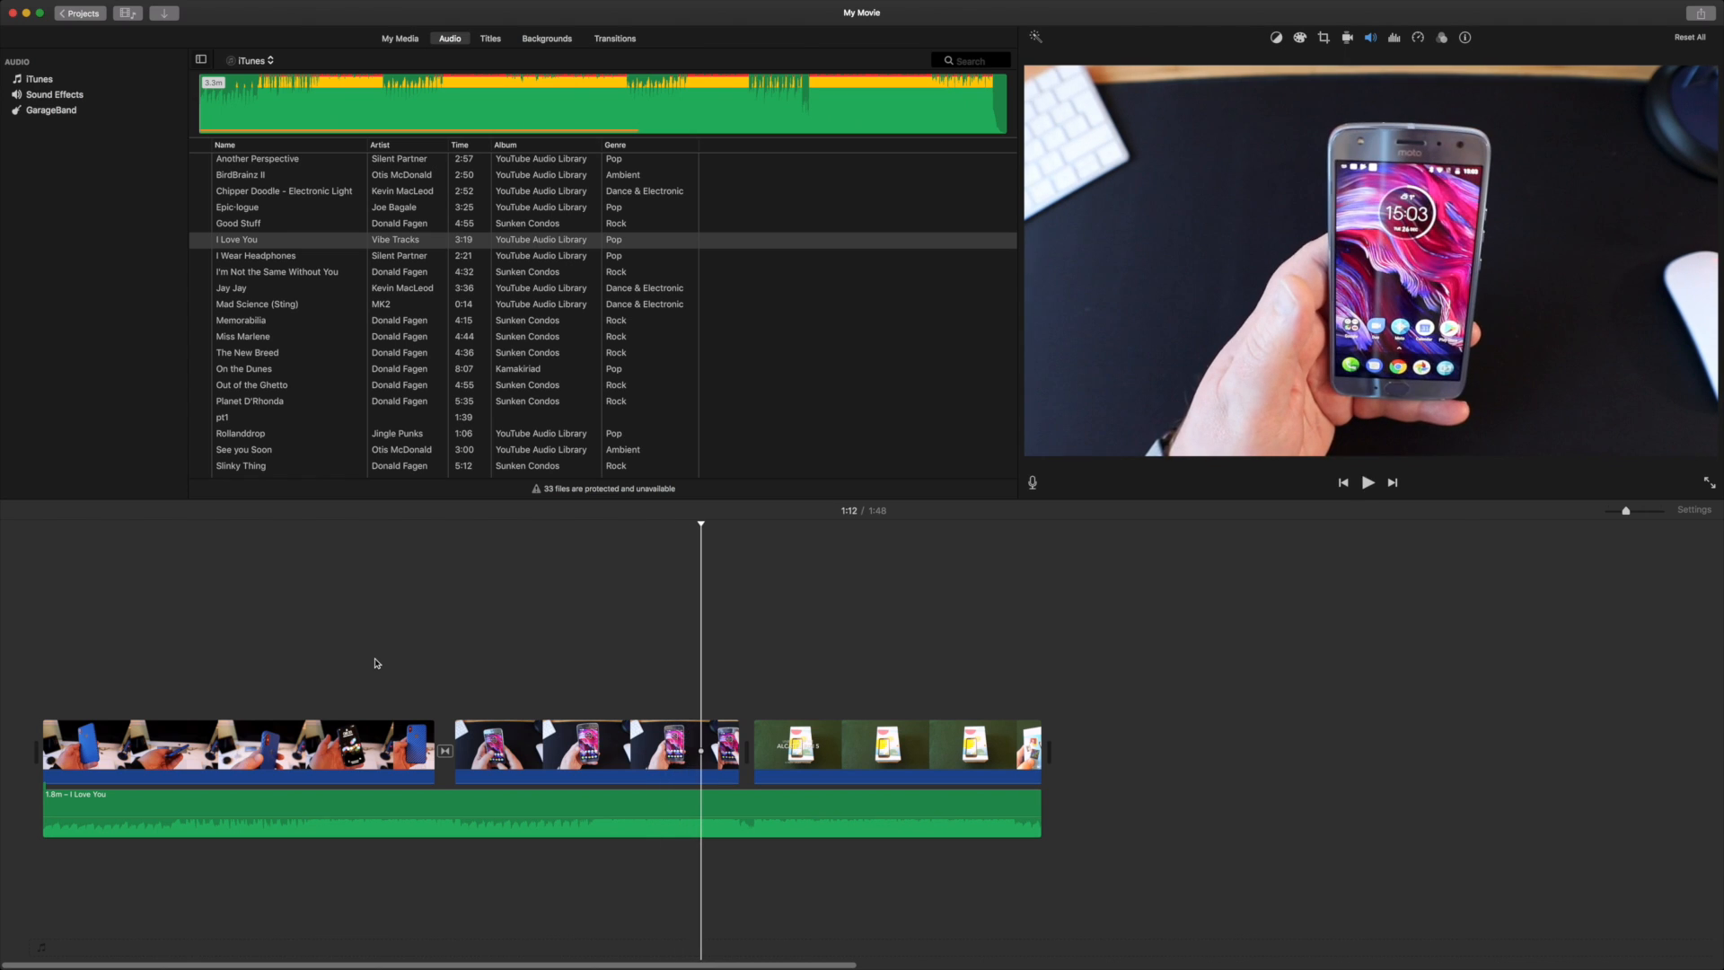